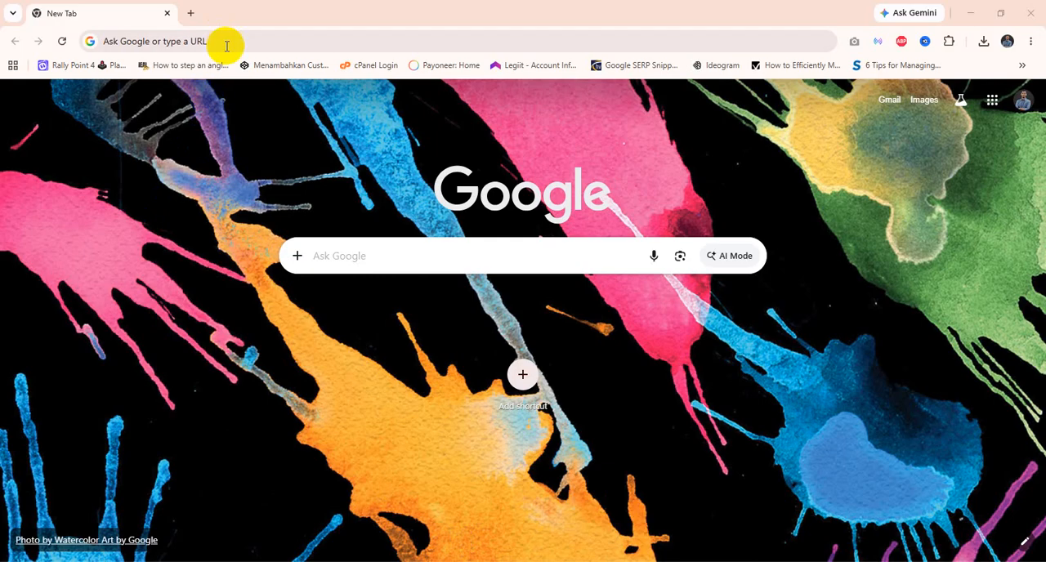
Step: Search Google for "temp work mail" and open the EmailOnDeck.com result
{"action": "left_click", "coordinate": [226, 43]}
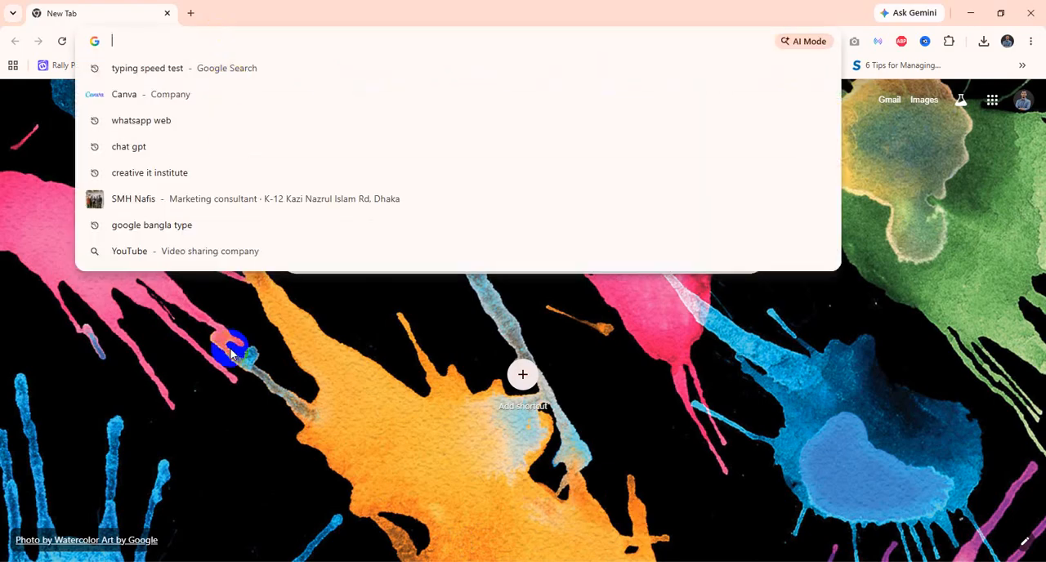
{"action": "type", "text": "Temp Wo"}
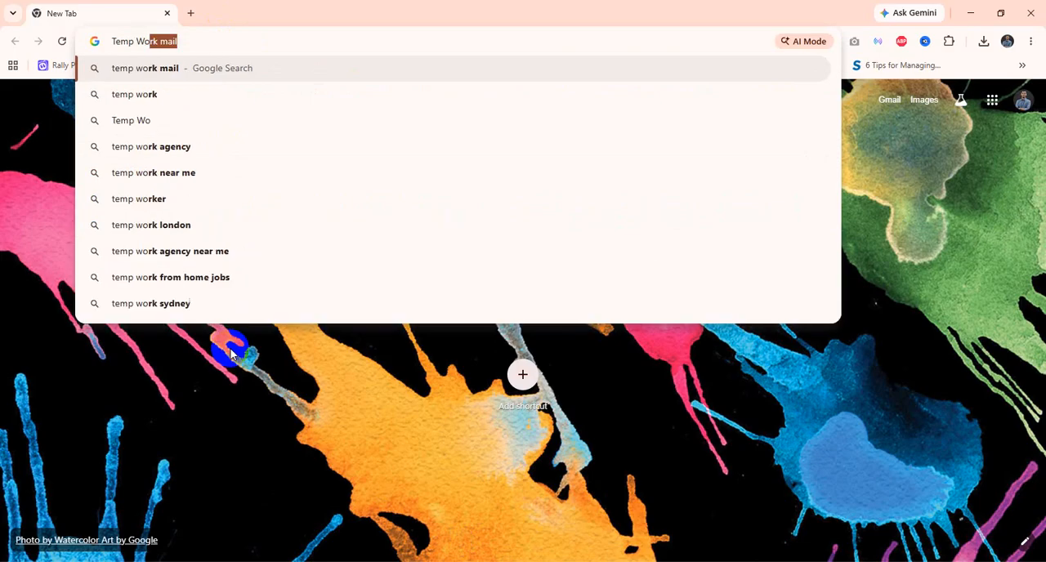
{"action": "key", "text": "Return"}
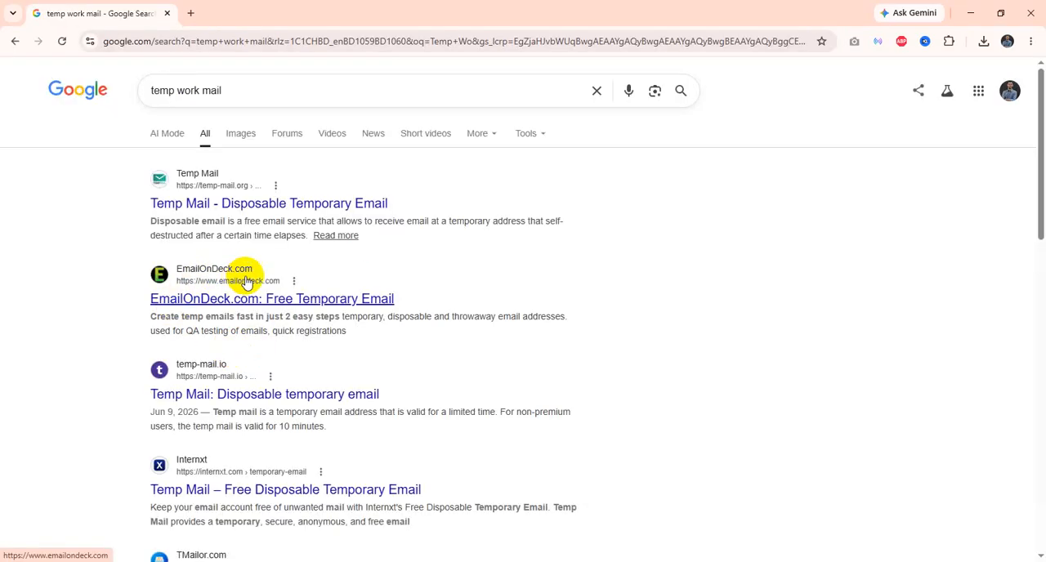
{"action": "left_click", "coordinate": [206, 301]}
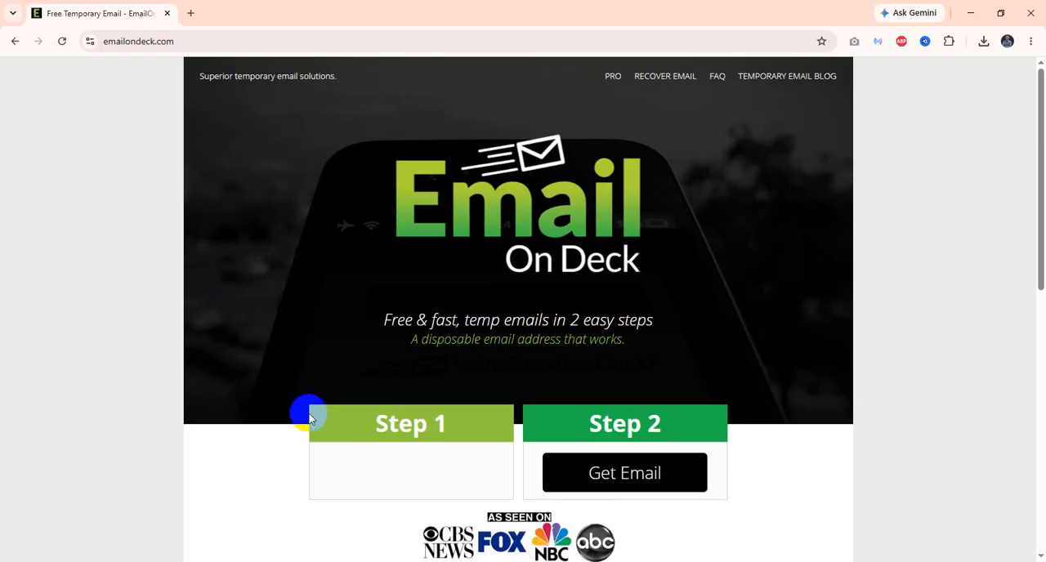
Step: Start the "I am human" hCaptcha check under Step 1 of the EmailOnDeck page
{"action": "scroll", "coordinate": [327, 384], "scroll_direction": "down", "scroll_amount": 2}
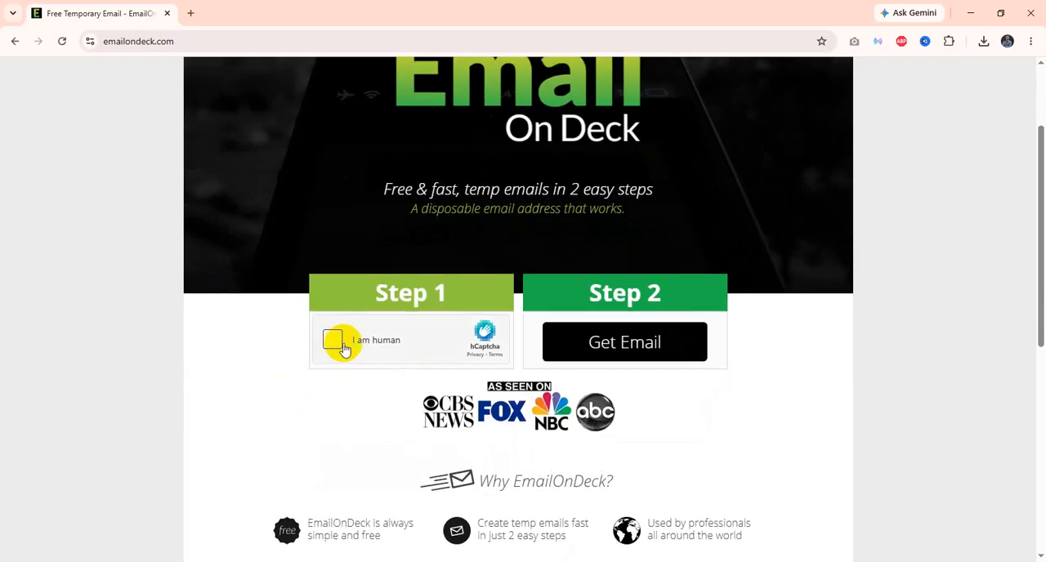
{"action": "scroll", "coordinate": [338, 348], "scroll_direction": "up", "scroll_amount": 2}
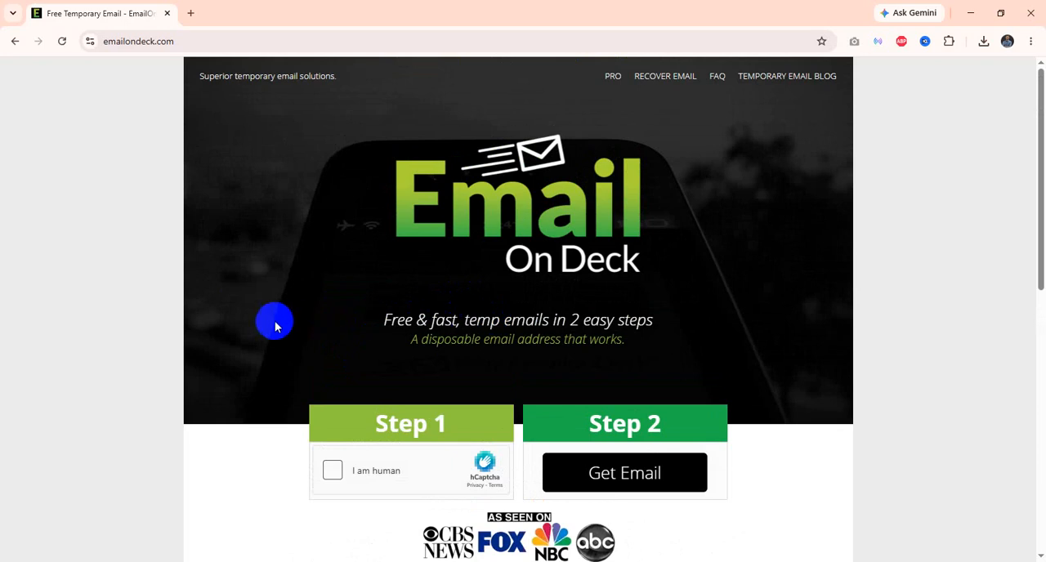
{"action": "scroll", "coordinate": [278, 321], "scroll_direction": "down", "scroll_amount": 1}
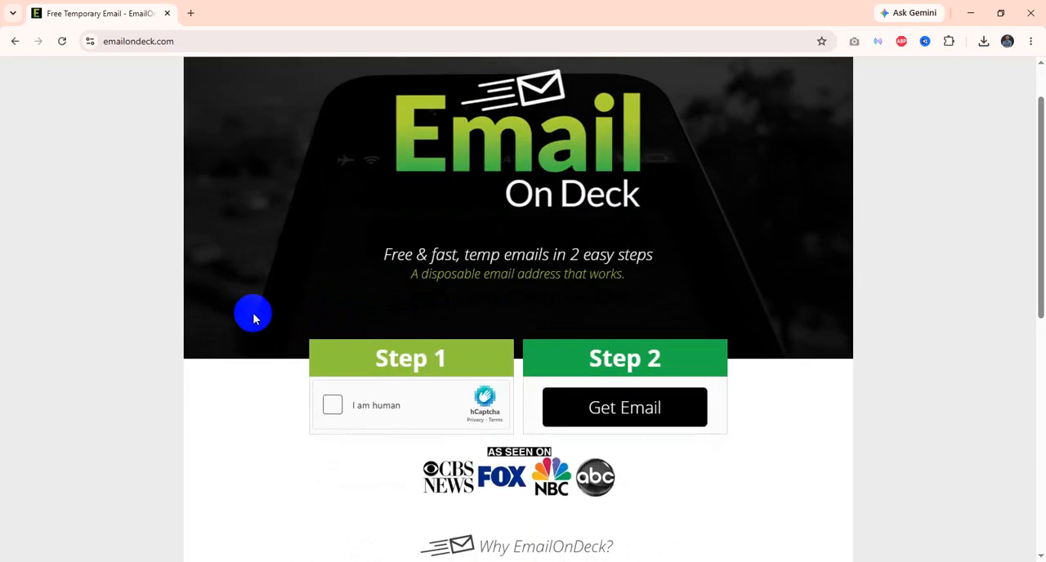
{"action": "scroll", "coordinate": [254, 319], "scroll_direction": "up", "scroll_amount": 1}
{"action": "scroll", "coordinate": [254, 318], "scroll_direction": "down", "scroll_amount": 2}
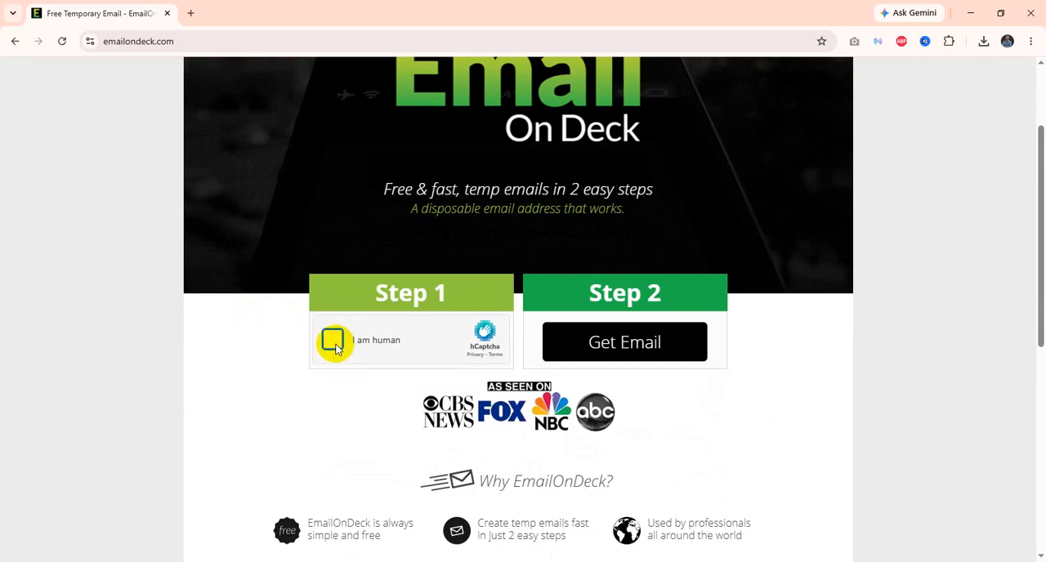
{"action": "left_click", "coordinate": [334, 343]}
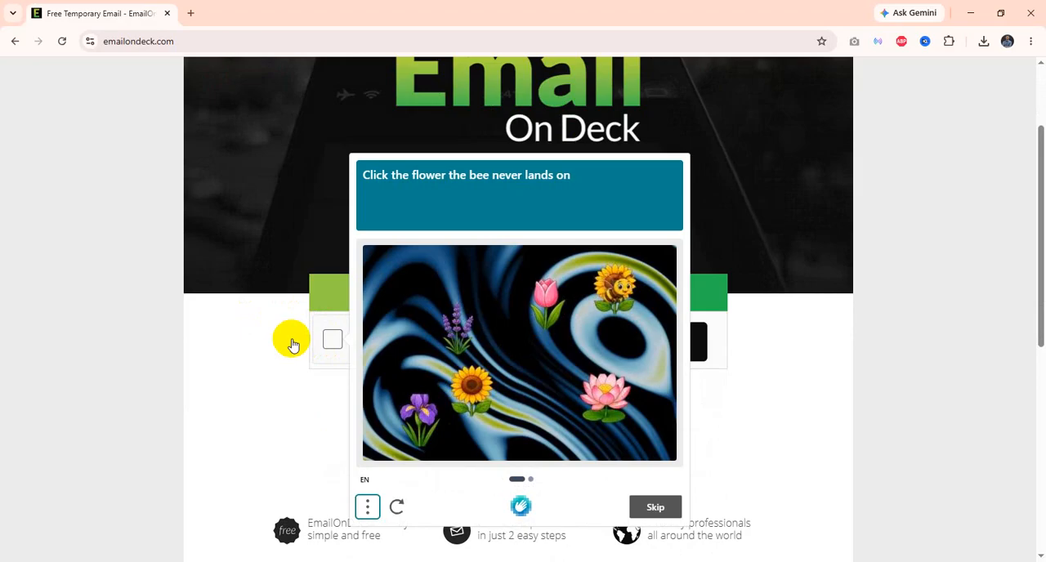
Step: Try to solve the bee puzzle by choosing the purple iris in the first image and the red poppy in the second
{"action": "left_click", "coordinate": [441, 401]}
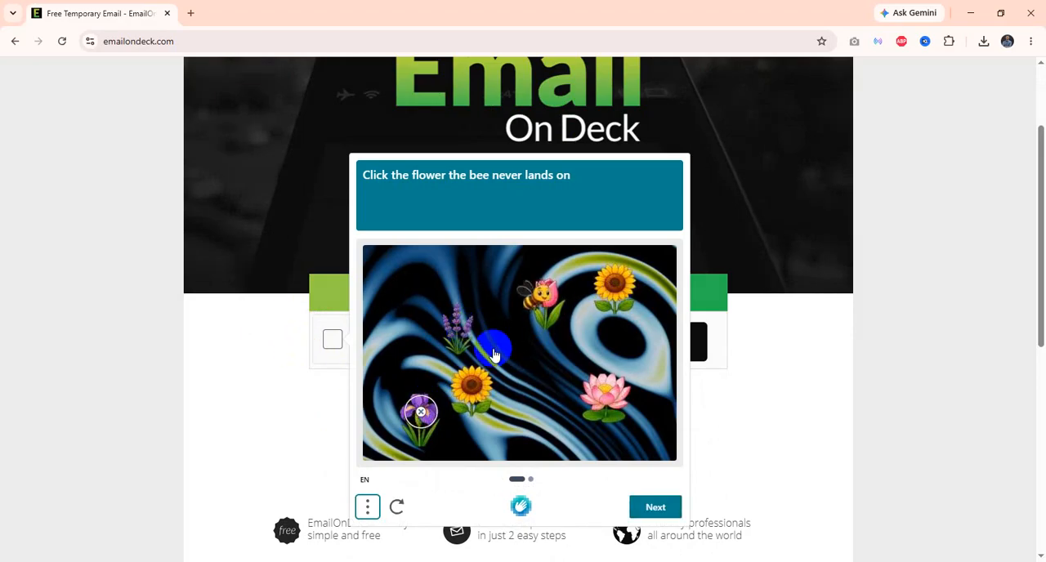
{"action": "left_click", "coordinate": [659, 517]}
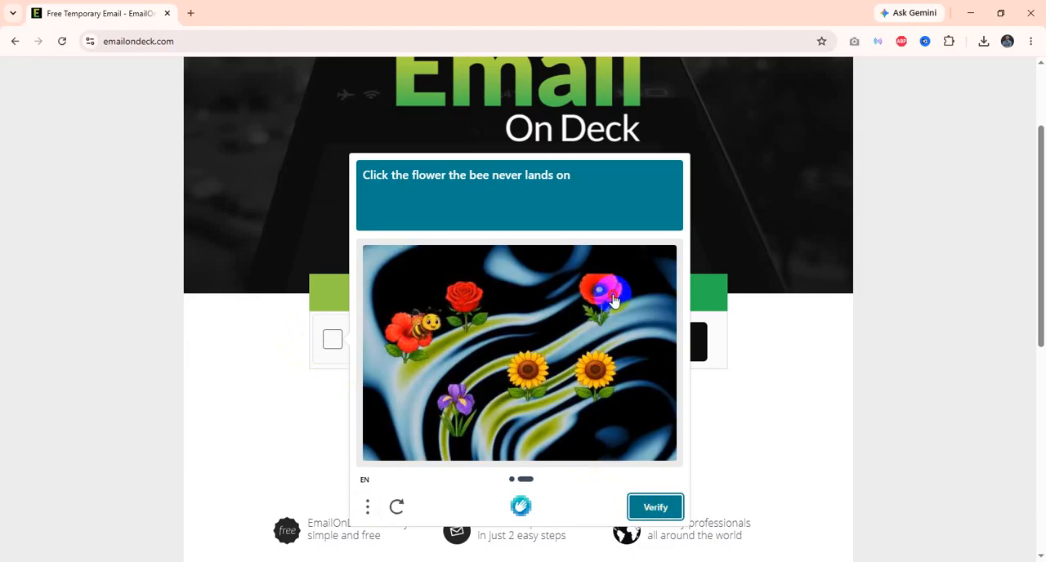
{"action": "left_click", "coordinate": [614, 301]}
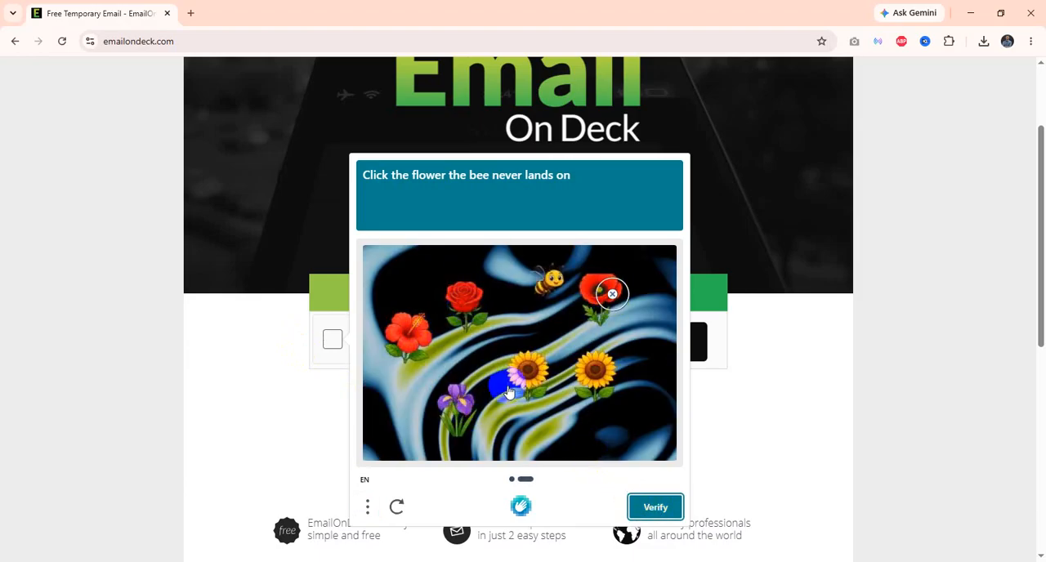
{"action": "left_click", "coordinate": [653, 504]}
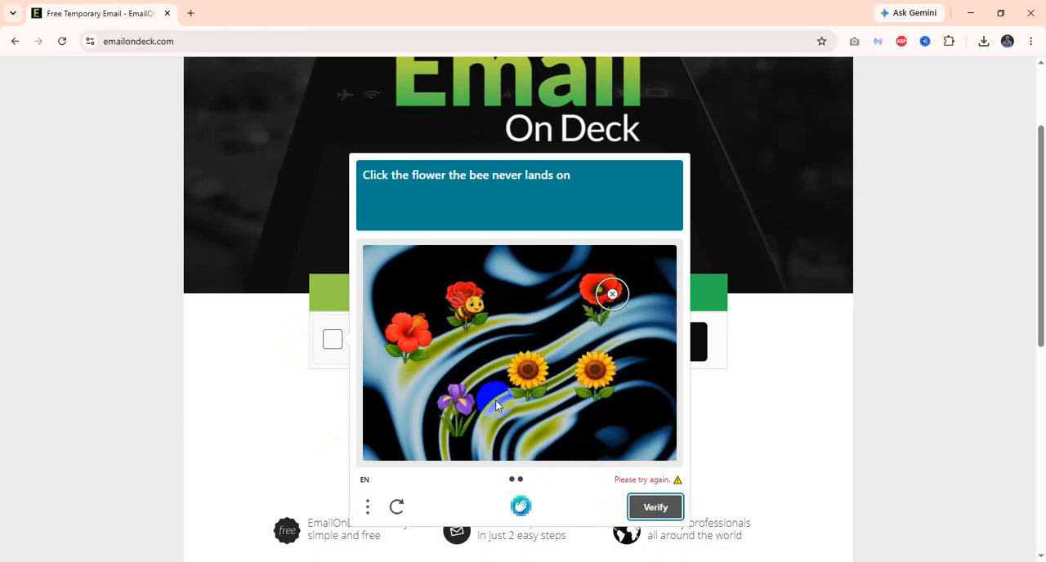
Step: Reload the puzzle, try the white daisy and then the lavender as the flower the bee never visits, and skip to another challenge
{"action": "left_click", "coordinate": [396, 505]}
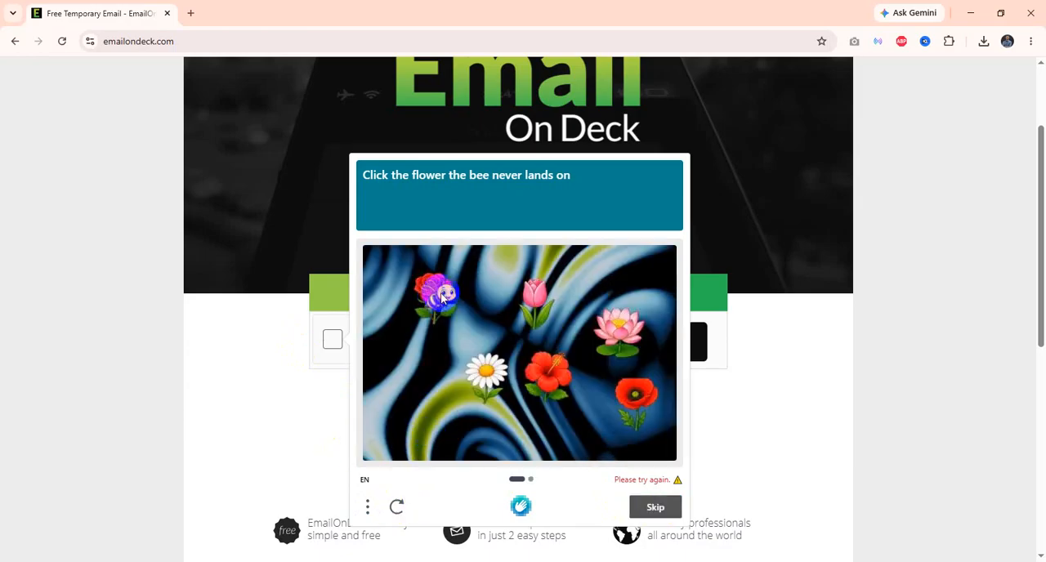
{"action": "left_click", "coordinate": [493, 360]}
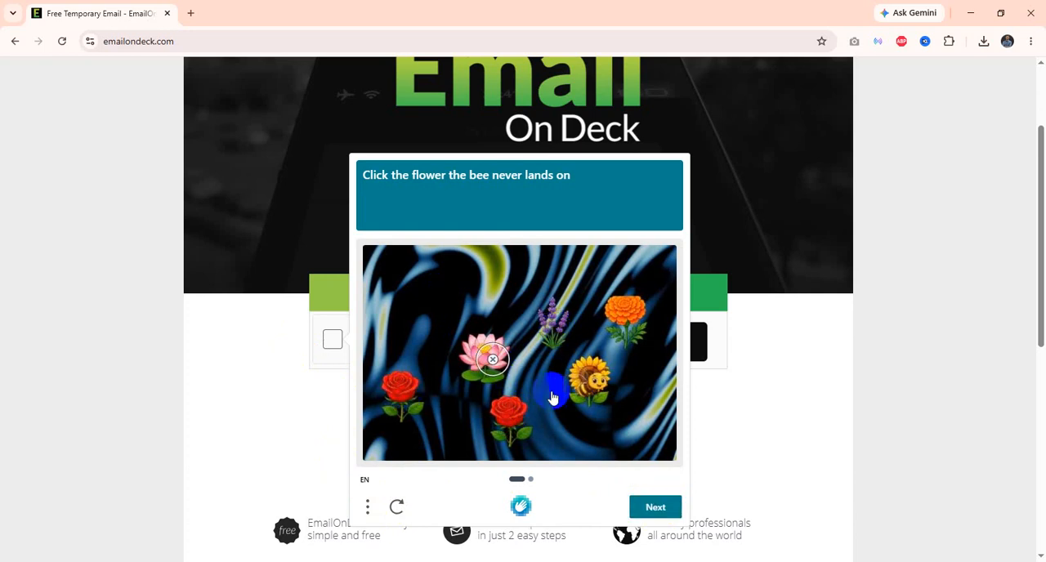
{"action": "left_click", "coordinate": [493, 360]}
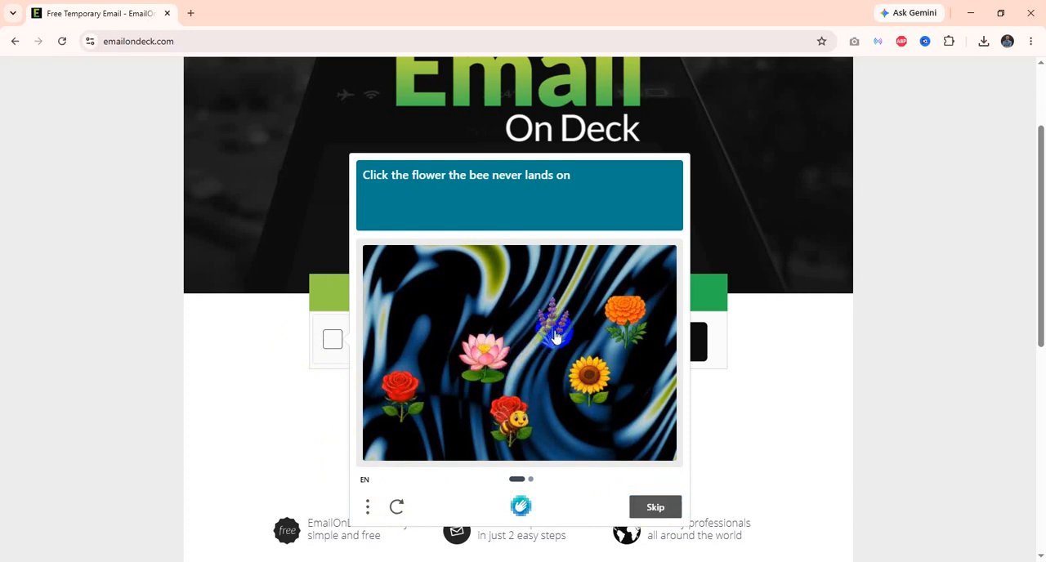
{"action": "left_click", "coordinate": [555, 331]}
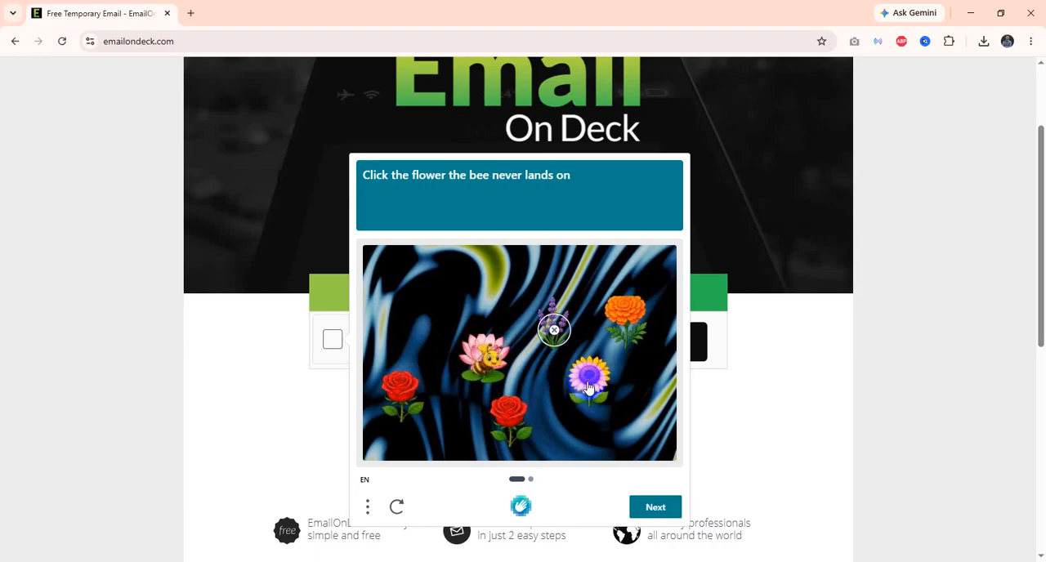
{"action": "left_click", "coordinate": [555, 331]}
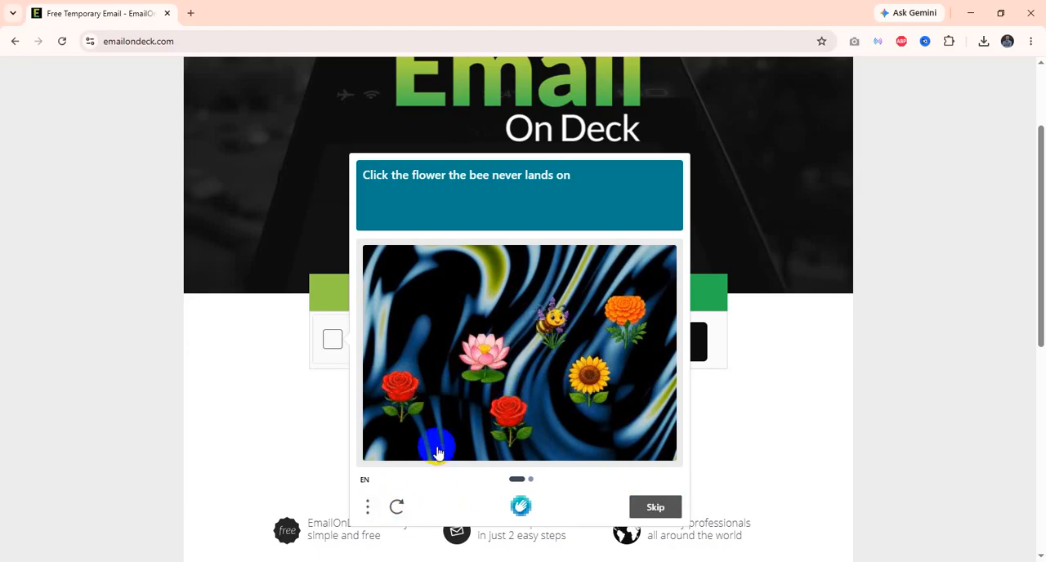
{"action": "scroll", "coordinate": [513, 421], "scroll_direction": "down", "scroll_amount": 2}
{"action": "scroll", "coordinate": [513, 421], "scroll_direction": "down", "scroll_amount": 1}
{"action": "scroll", "coordinate": [568, 414], "scroll_direction": "up", "scroll_amount": 2}
{"action": "left_click", "coordinate": [651, 441]}
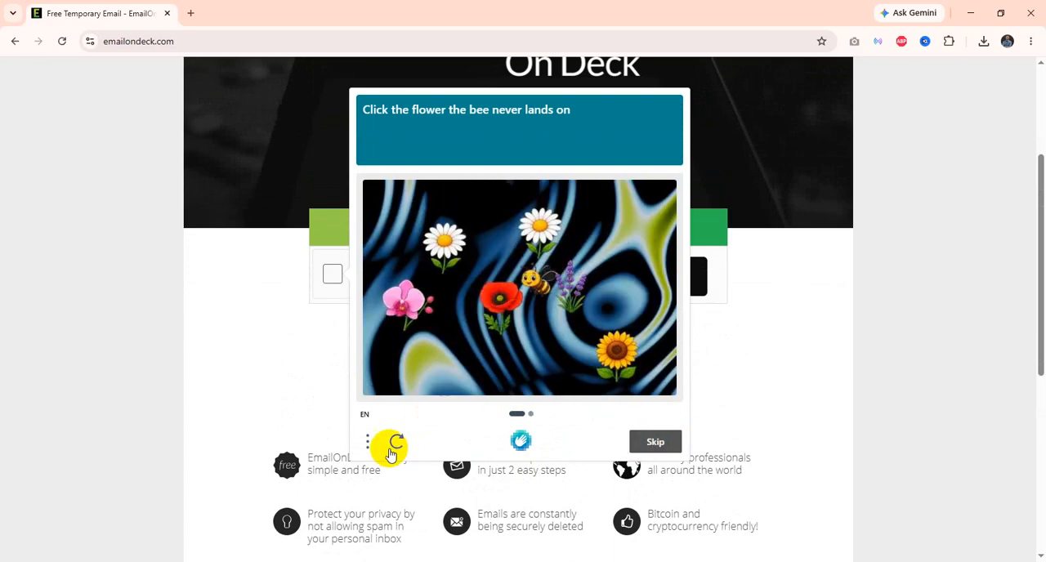
{"action": "left_click", "coordinate": [365, 443]}
{"action": "left_click", "coordinate": [365, 443]}
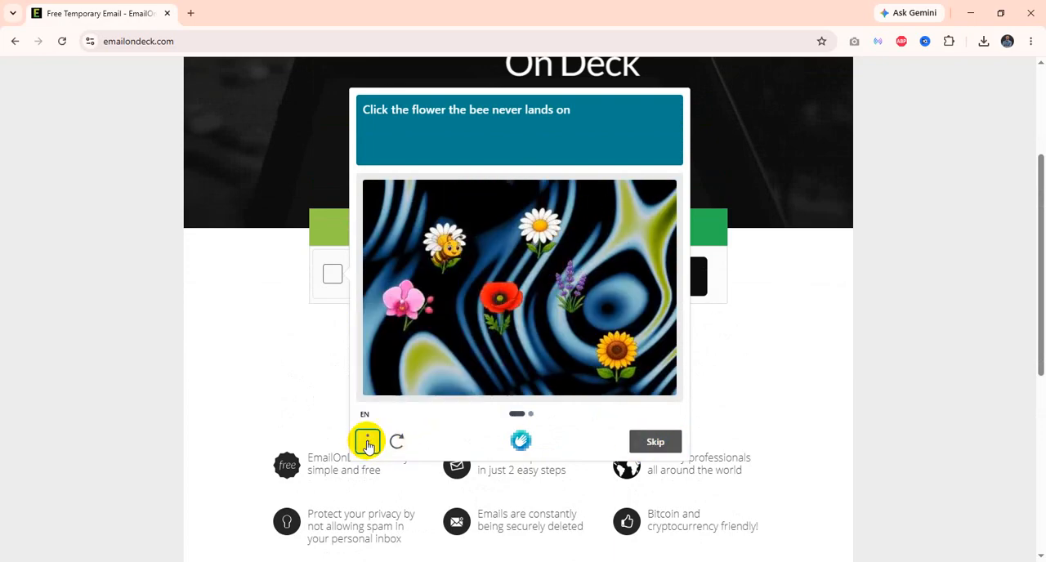
{"action": "left_click", "coordinate": [521, 439]}
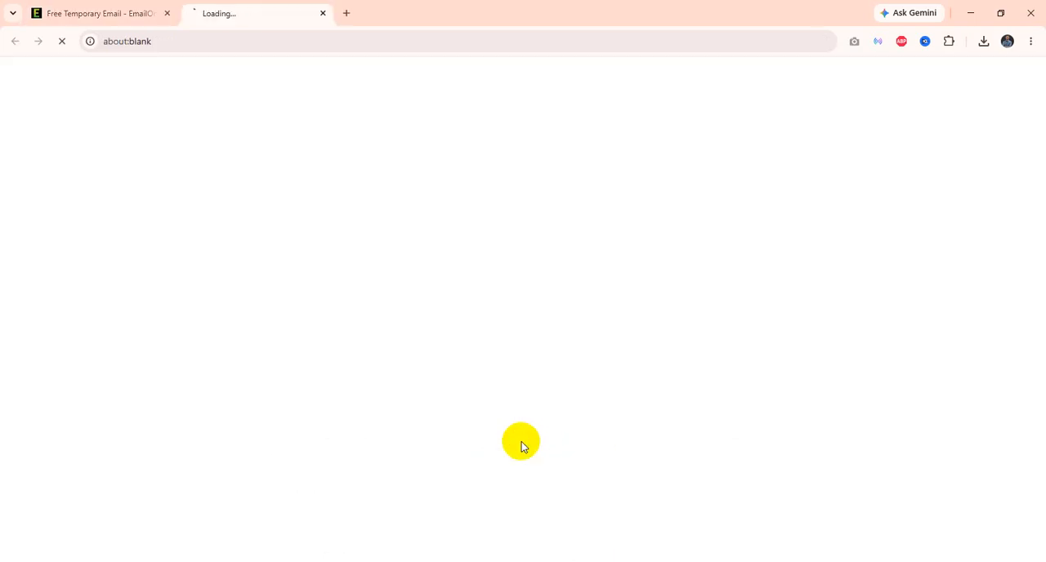
{"action": "left_click", "coordinate": [322, 13]}
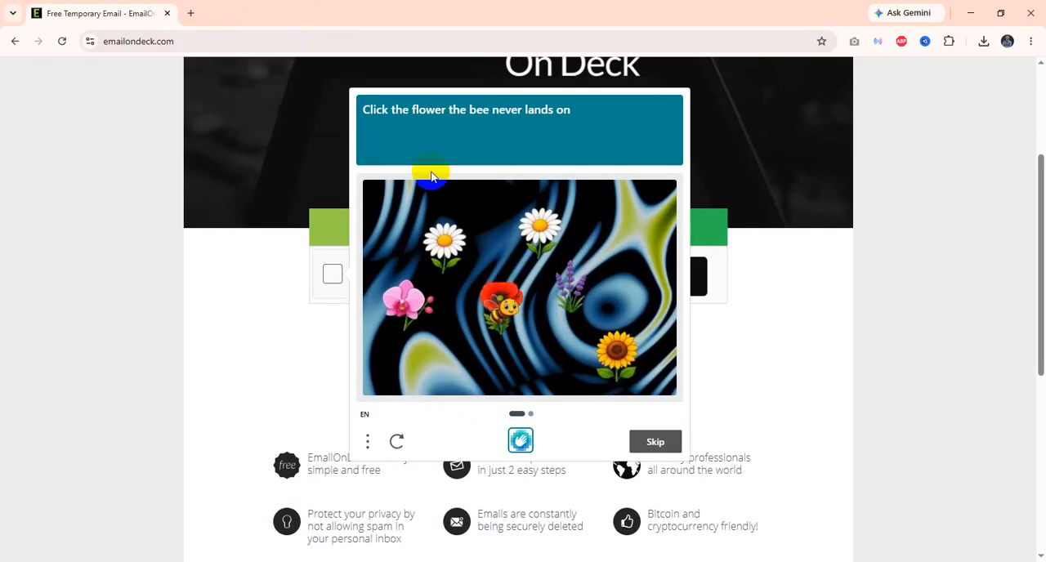
Step: Skip the current image, submit the lower red poppy as the second answer, and try the red rose in the following puzzle
{"action": "left_click", "coordinate": [656, 442]}
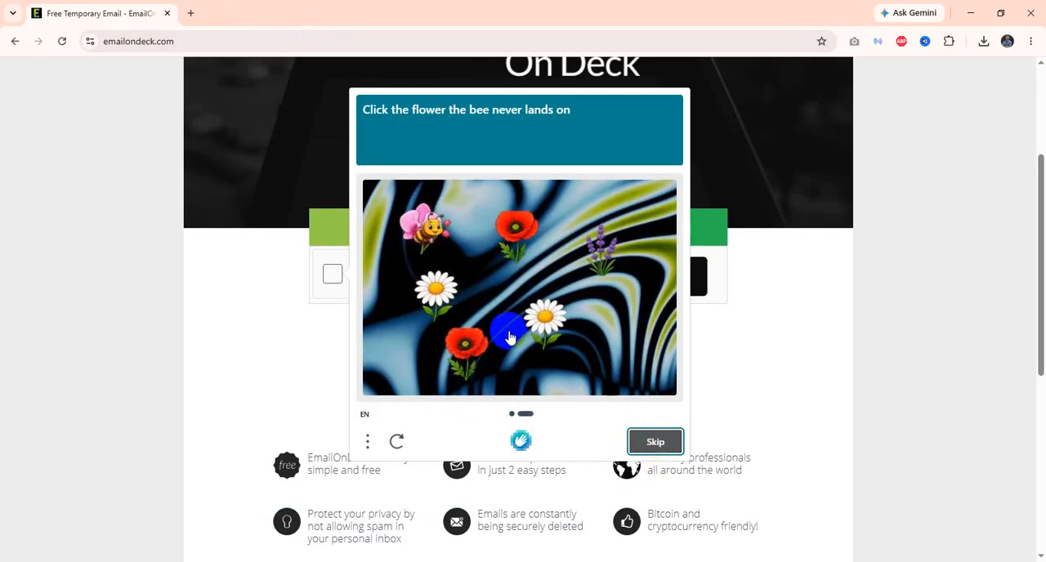
{"action": "left_click", "coordinate": [459, 340]}
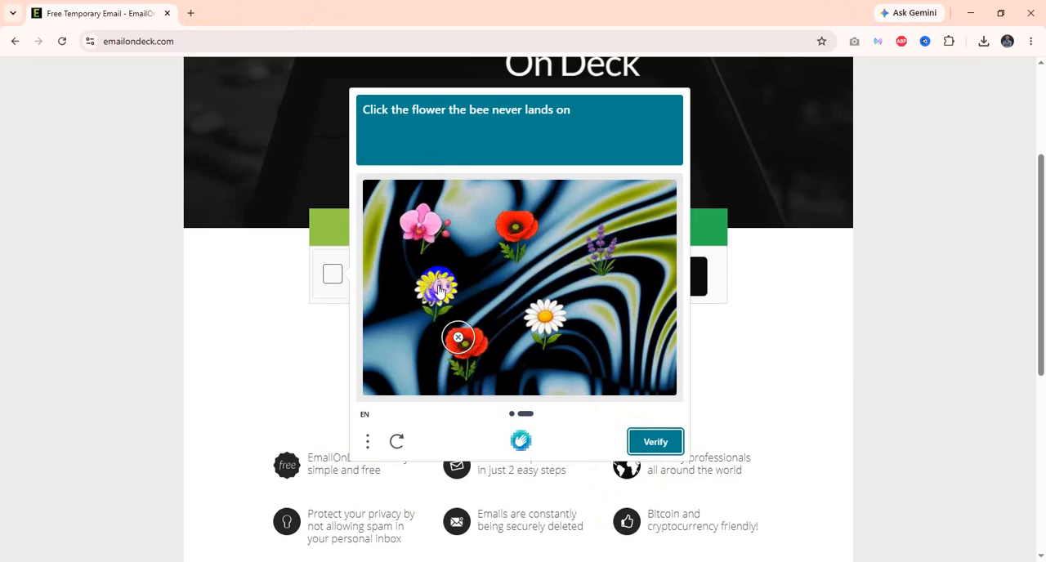
{"action": "left_click", "coordinate": [648, 441]}
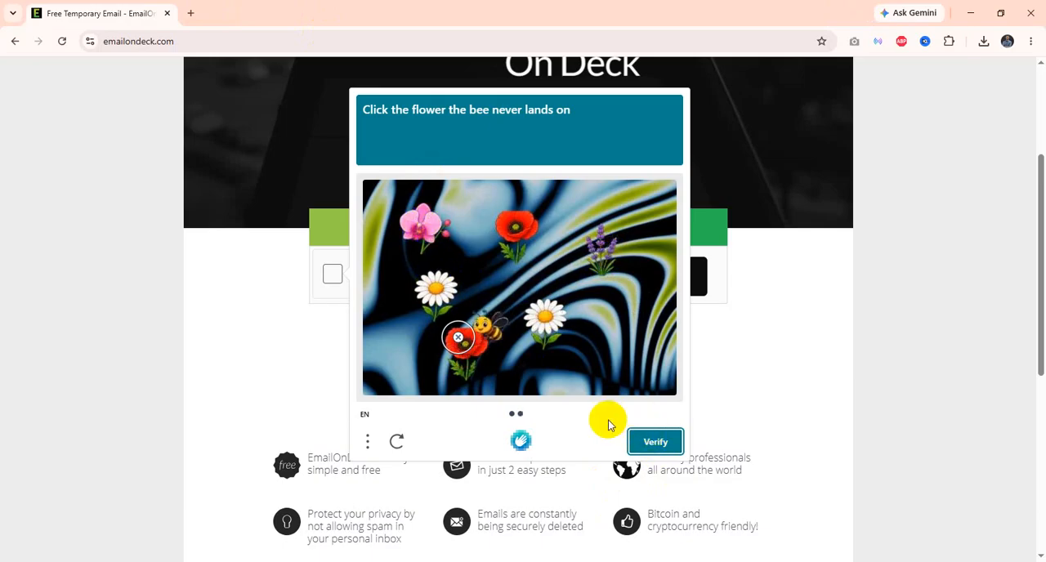
{"action": "left_click", "coordinate": [660, 444]}
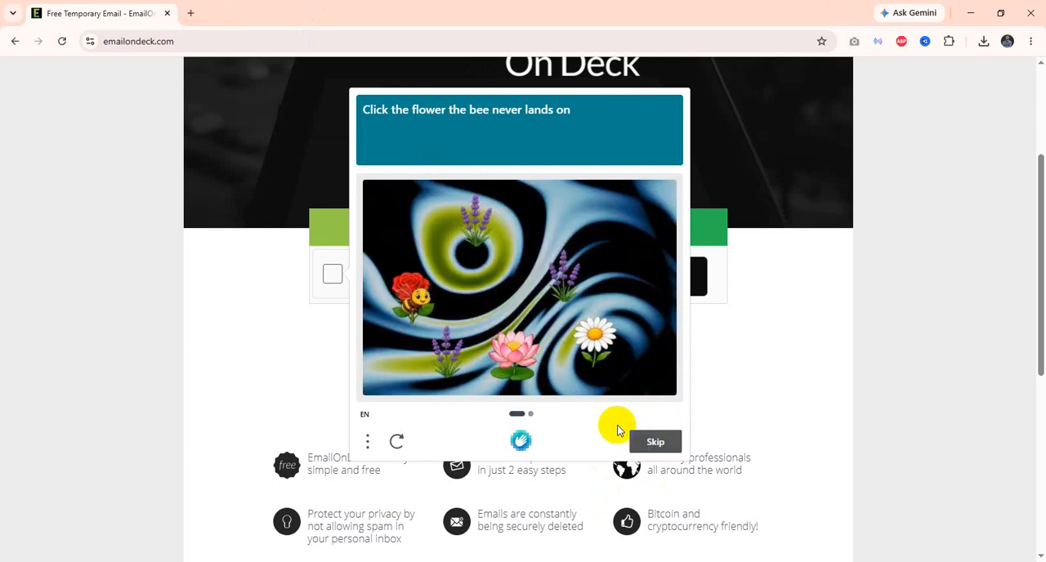
{"action": "left_click", "coordinate": [421, 294]}
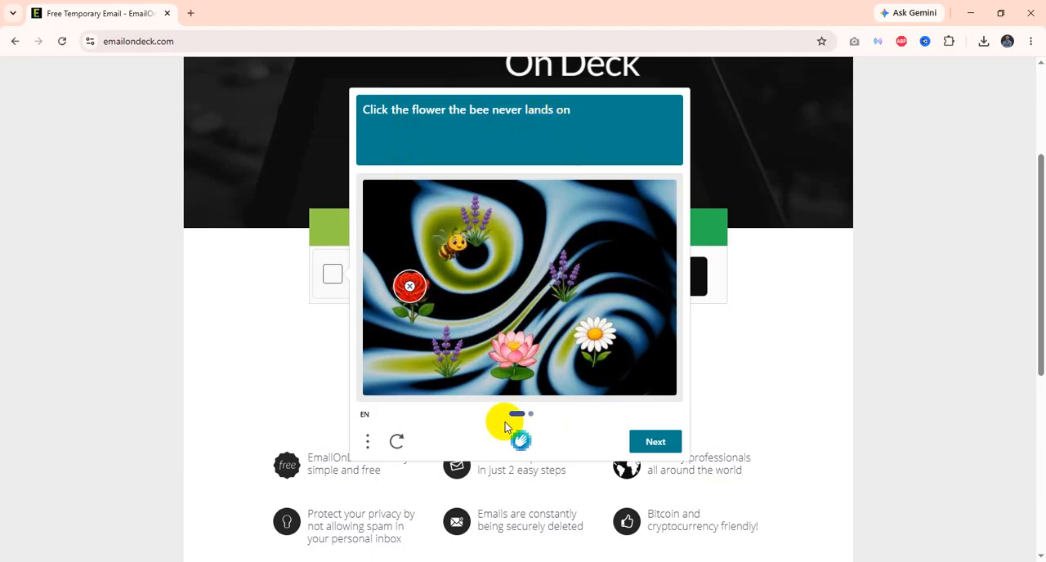
Step: Load a new hCaptcha puzzle and solve it with the middle pink lotus in the first image and the lower pink orchid in the second
{"action": "left_click", "coordinate": [398, 443]}
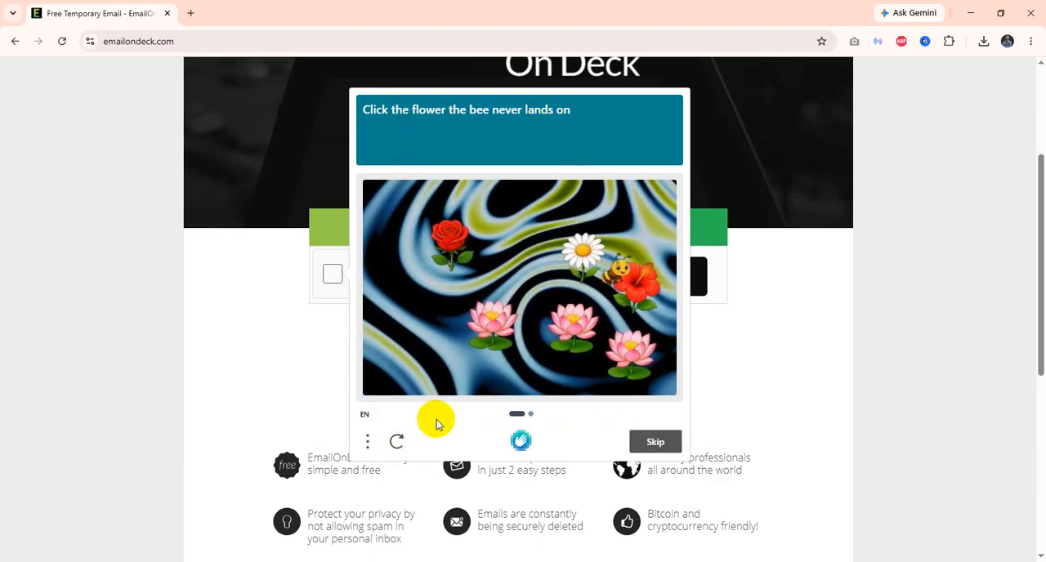
{"action": "left_click", "coordinate": [573, 326]}
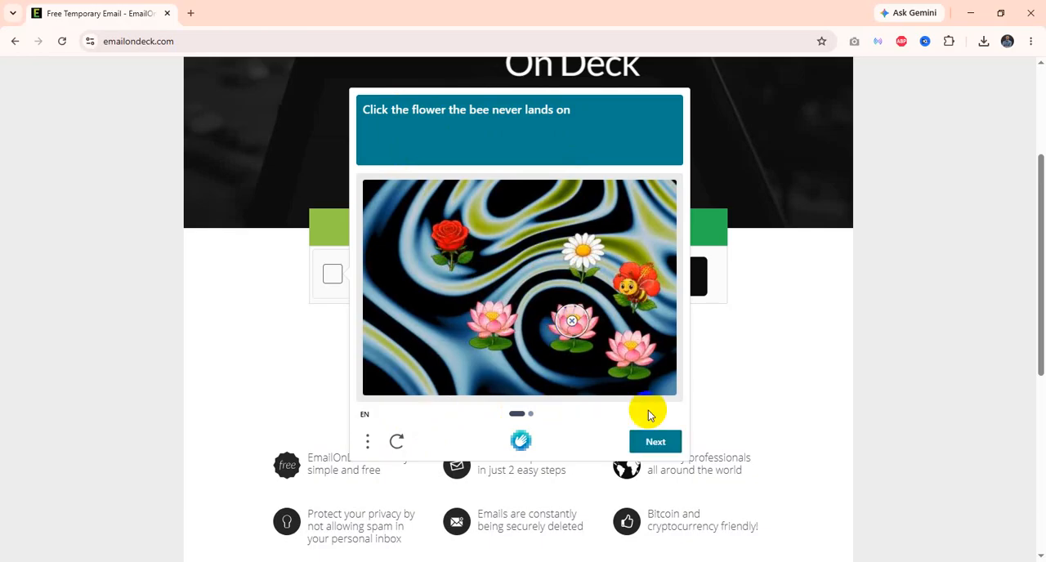
{"action": "left_click", "coordinate": [655, 445]}
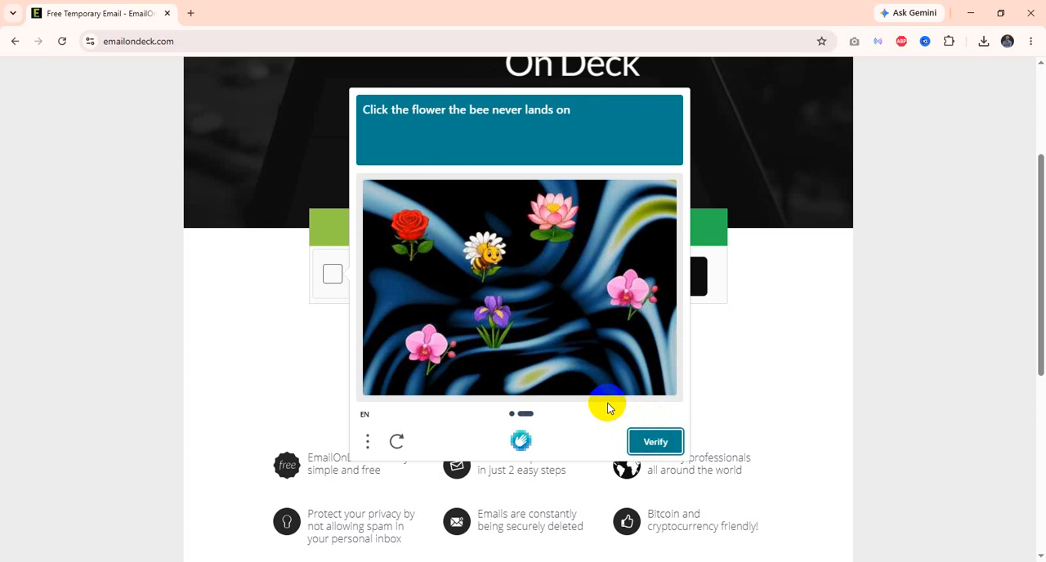
{"action": "left_click", "coordinate": [431, 343]}
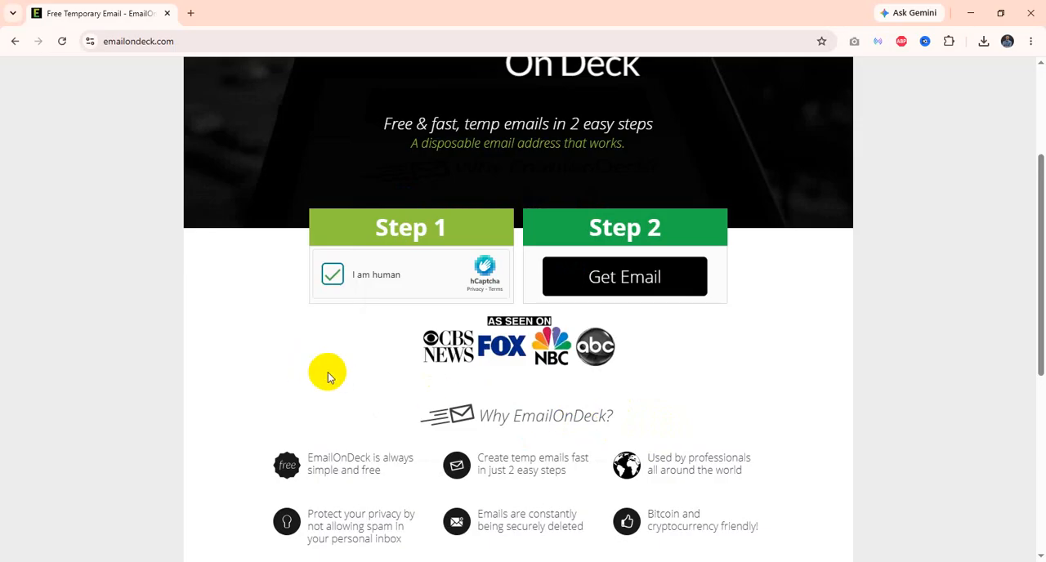
Step: Generate the temporary email address under Step 2 and select the full address in the private email field
{"action": "scroll", "coordinate": [328, 377], "scroll_direction": "up", "scroll_amount": 1}
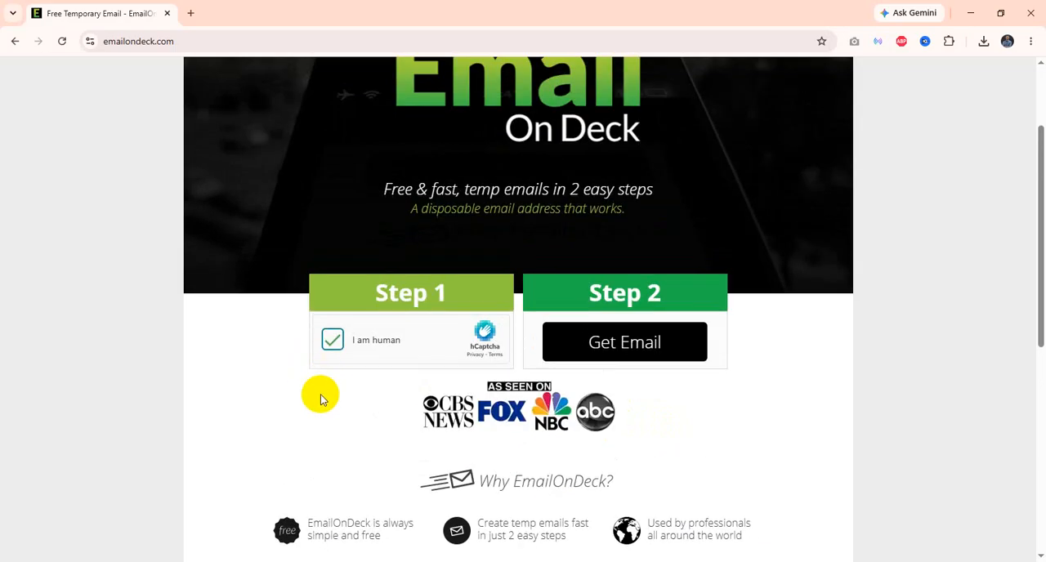
{"action": "left_click", "coordinate": [606, 352]}
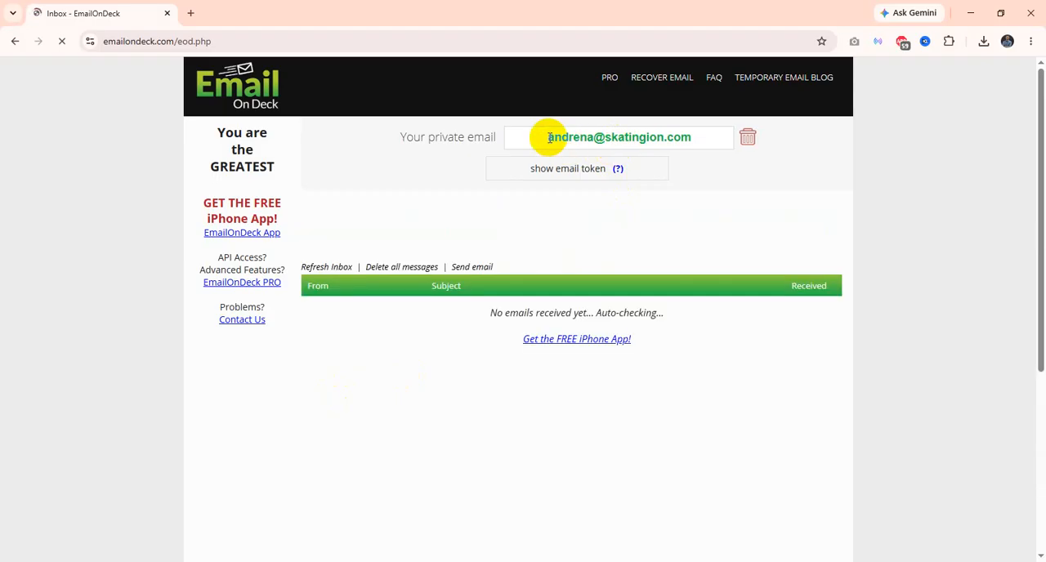
{"action": "left_click_drag", "start_coordinate": [550, 138], "coordinate": [705, 135]}
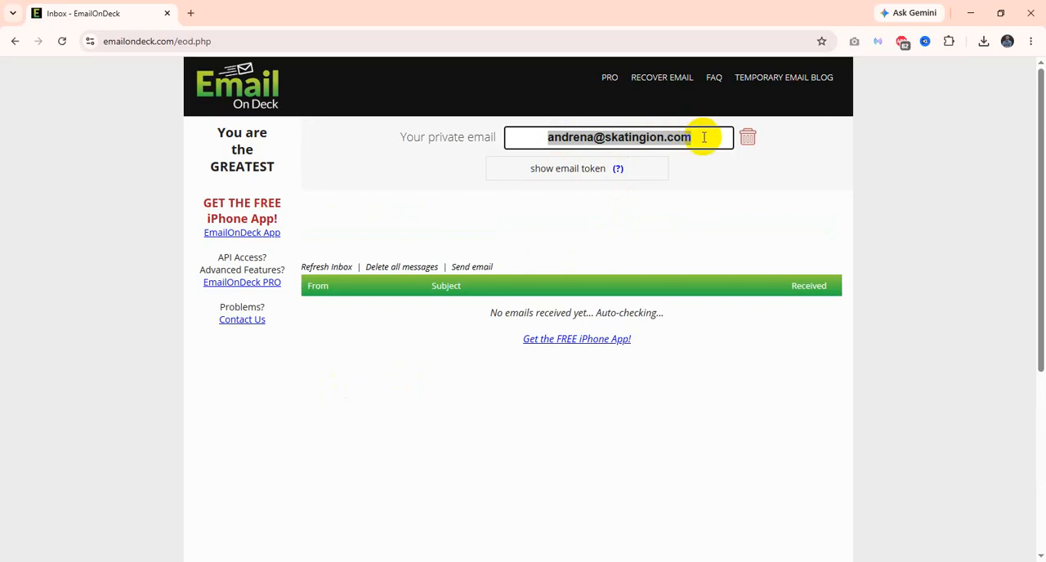
{"action": "left_click", "coordinate": [152, 173]}
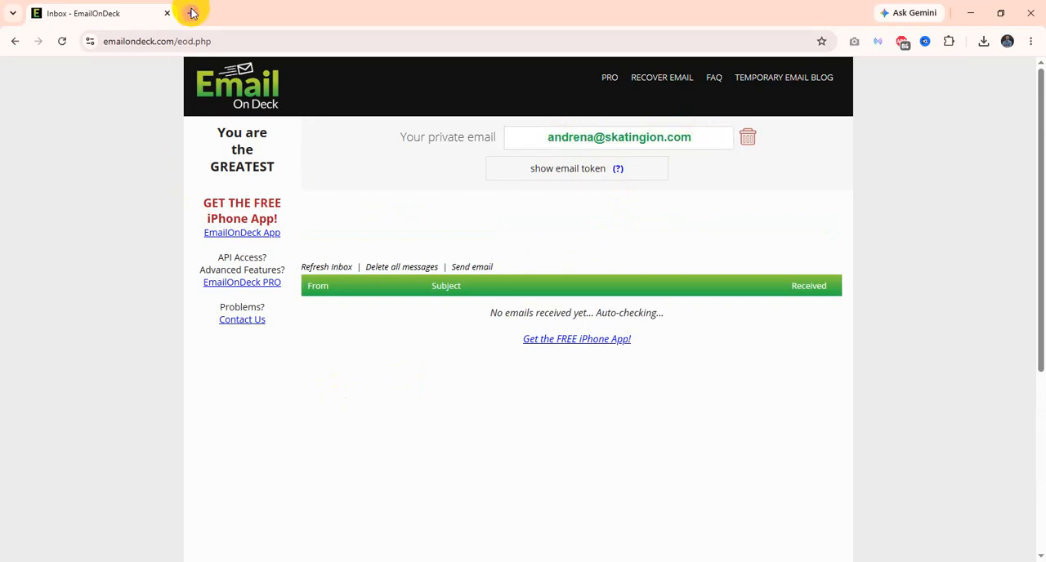
Step: Search Google for SE Ranking in a new browser tab and open the site's free-trial sign-up form
{"action": "left_click", "coordinate": [192, 13]}
{"action": "type", "text": "SE R"}
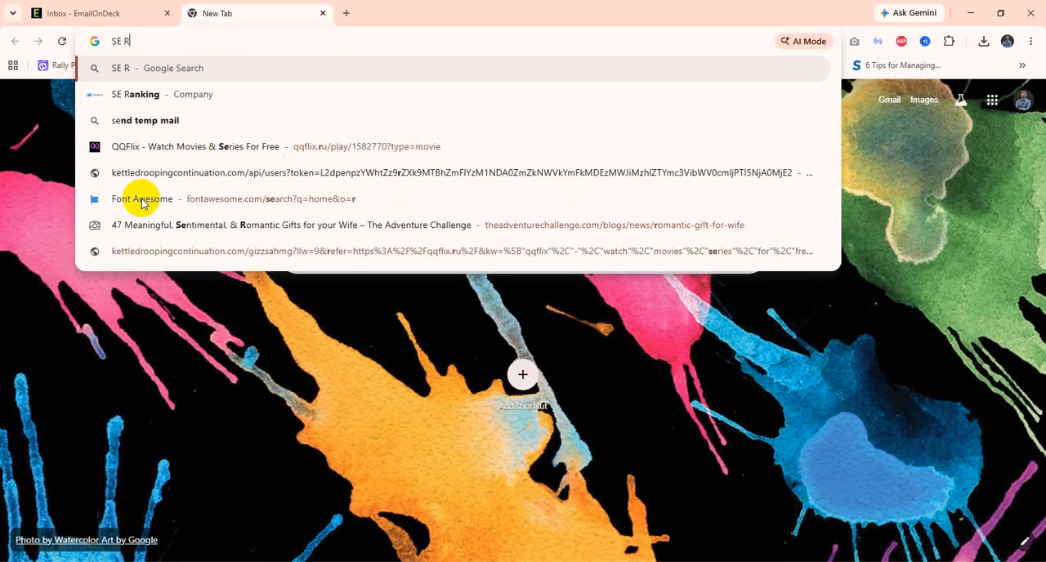
{"action": "type", "text": "a"}
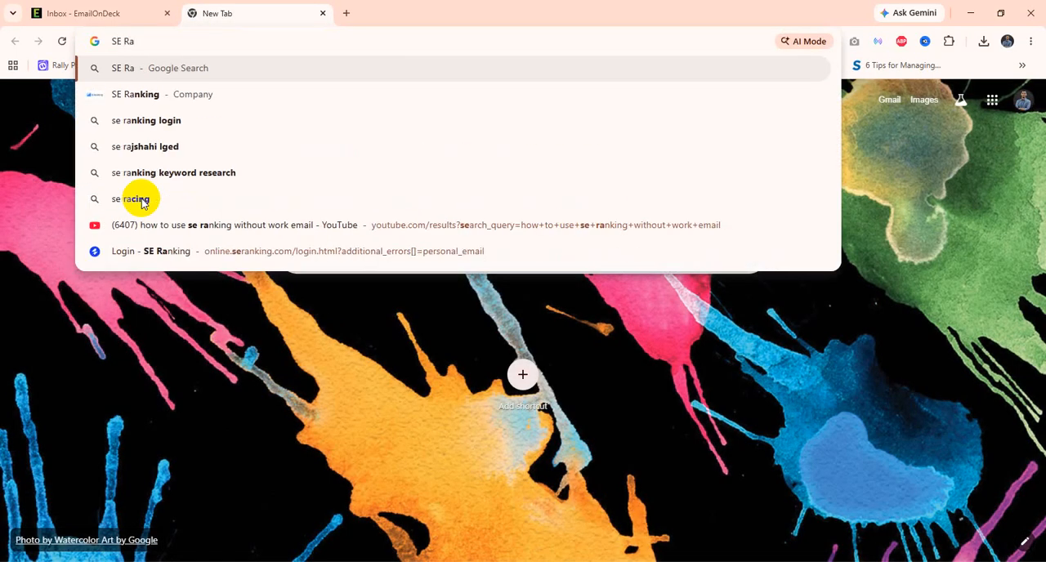
{"action": "left_click", "coordinate": [112, 96]}
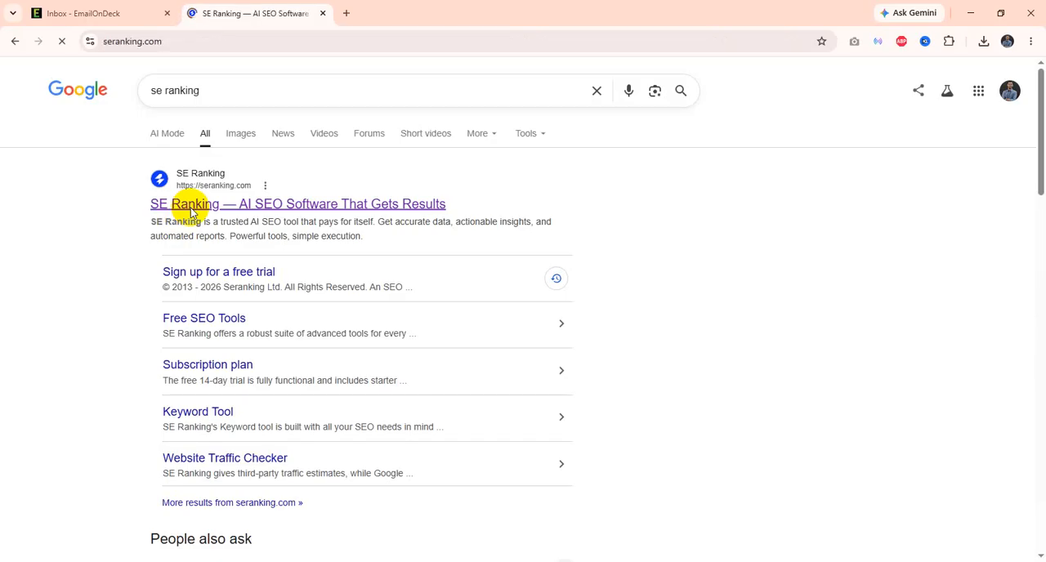
{"action": "left_click", "coordinate": [442, 331]}
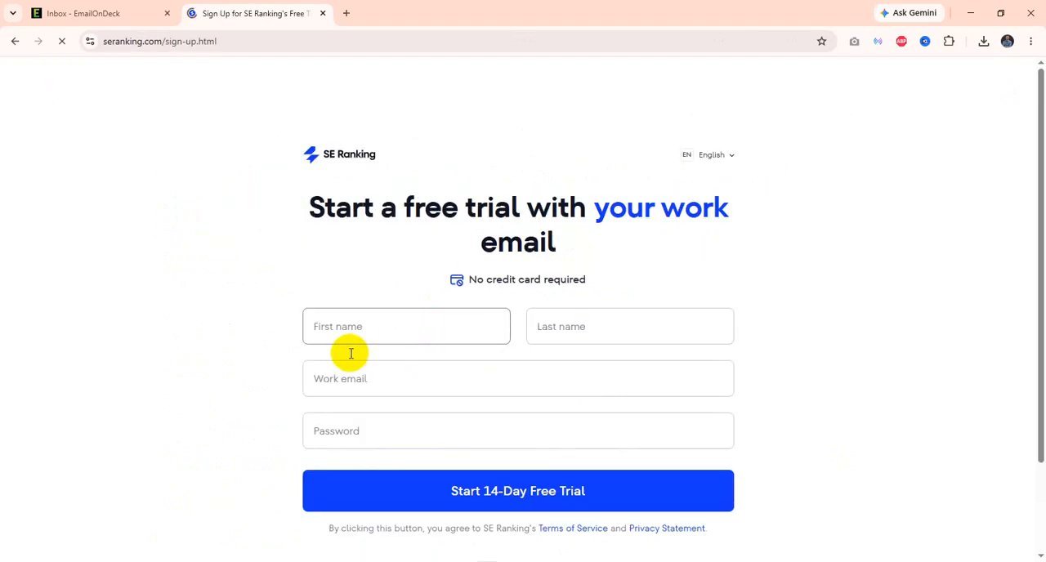
Step: Enter the temporary address as the work email, reuse its part before the @ as the first name, and fill in the last name
{"action": "left_click", "coordinate": [395, 327]}
{"action": "left_click", "coordinate": [319, 379]}
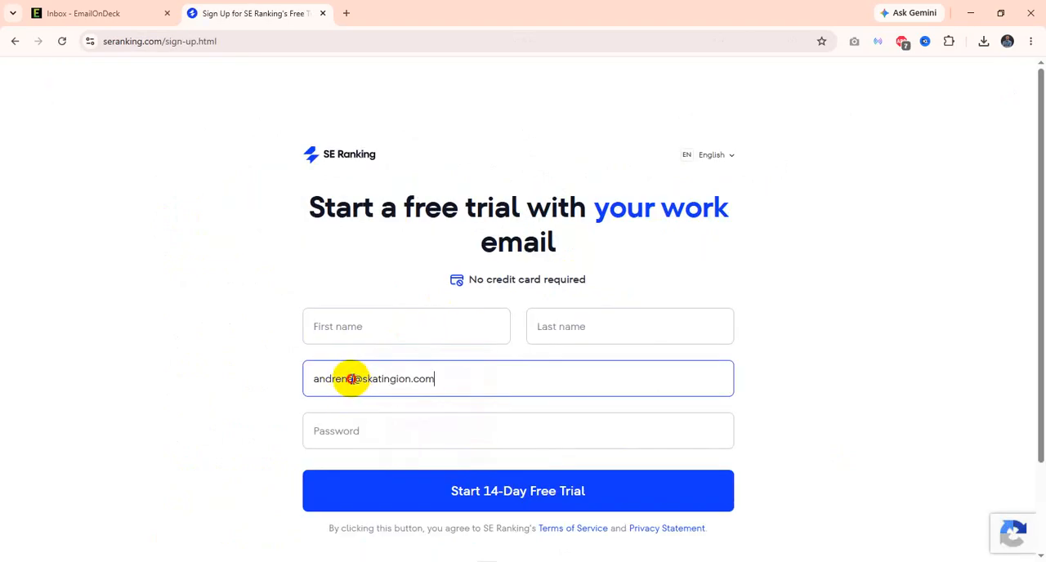
{"action": "left_click_drag", "start_coordinate": [353, 379], "coordinate": [292, 375]}
{"action": "key", "text": "ctrl+c"}
{"action": "left_click", "coordinate": [373, 324]}
{"action": "key", "text": "ctrl+v"}
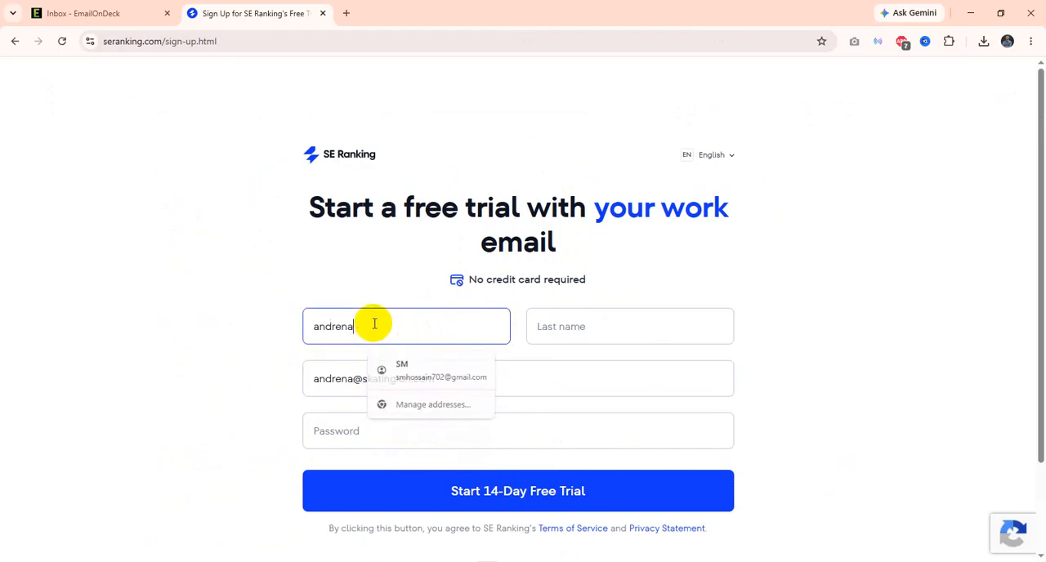
{"action": "left_click", "coordinate": [573, 328]}
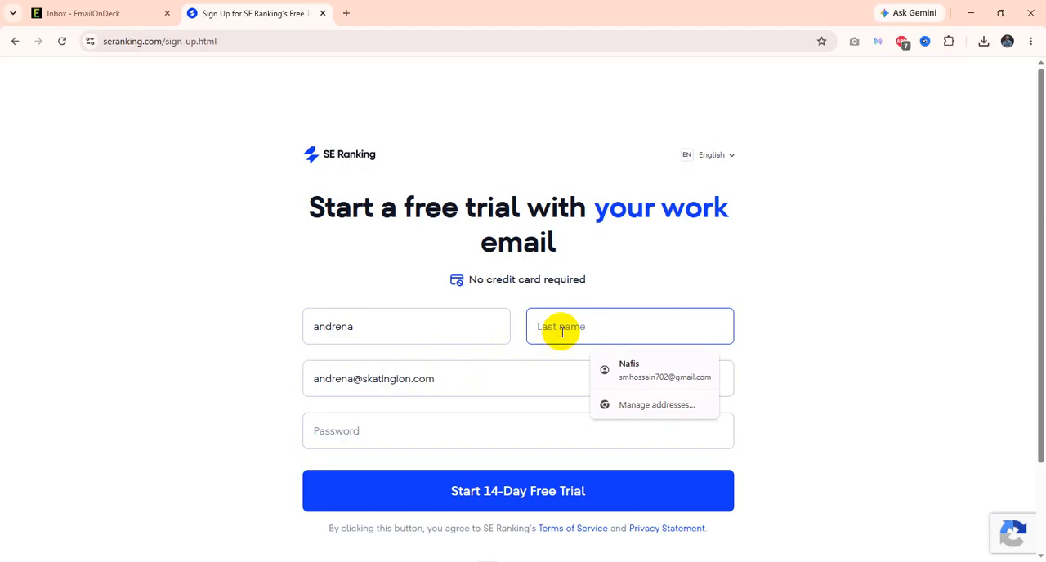
{"action": "type", "text": "max"}
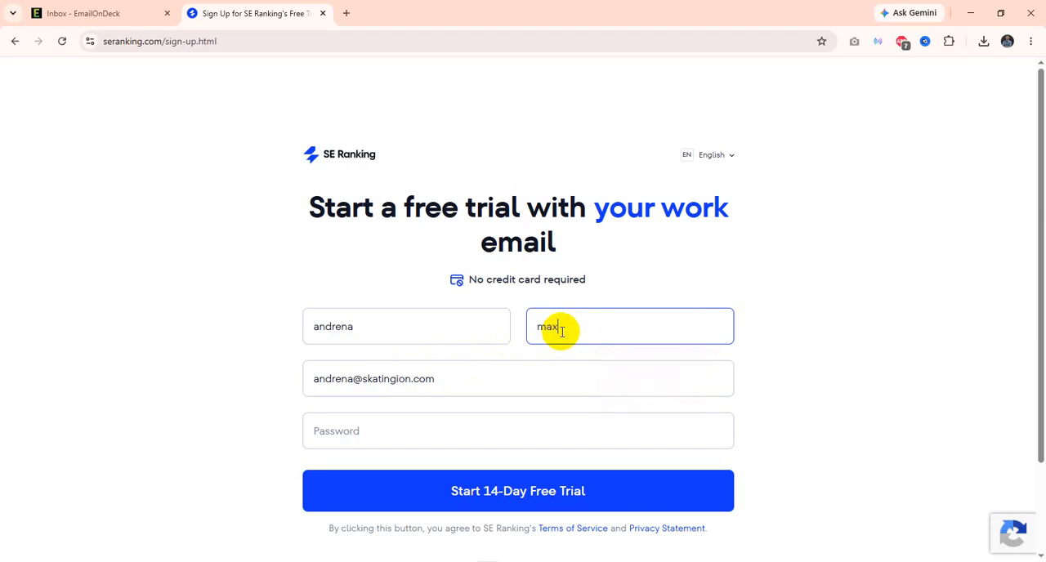
Step: Fill the password field with the suggested strong password and start the 14-day free trial
{"action": "left_click", "coordinate": [374, 431]}
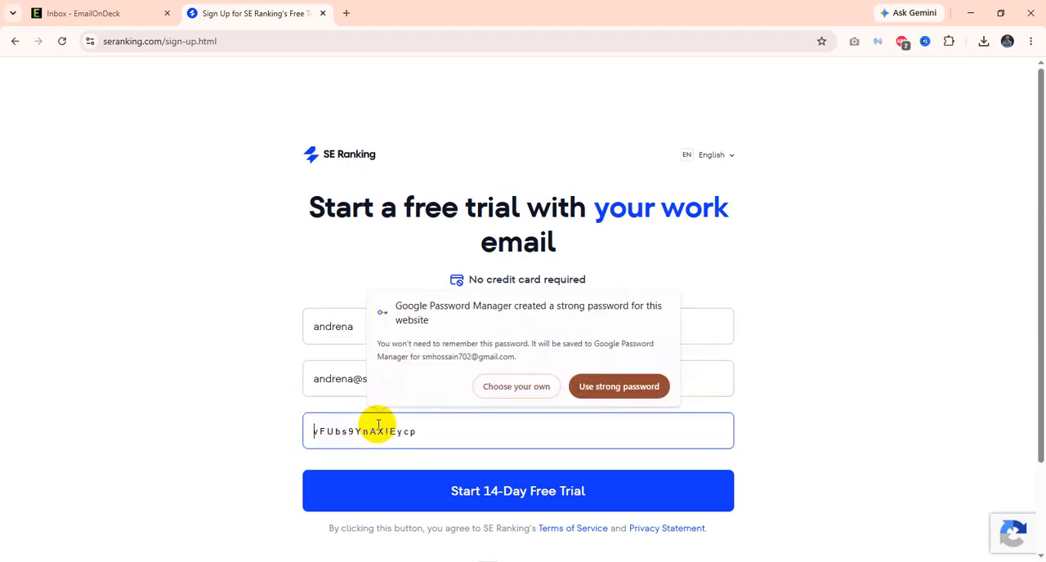
{"action": "left_click", "coordinate": [622, 388]}
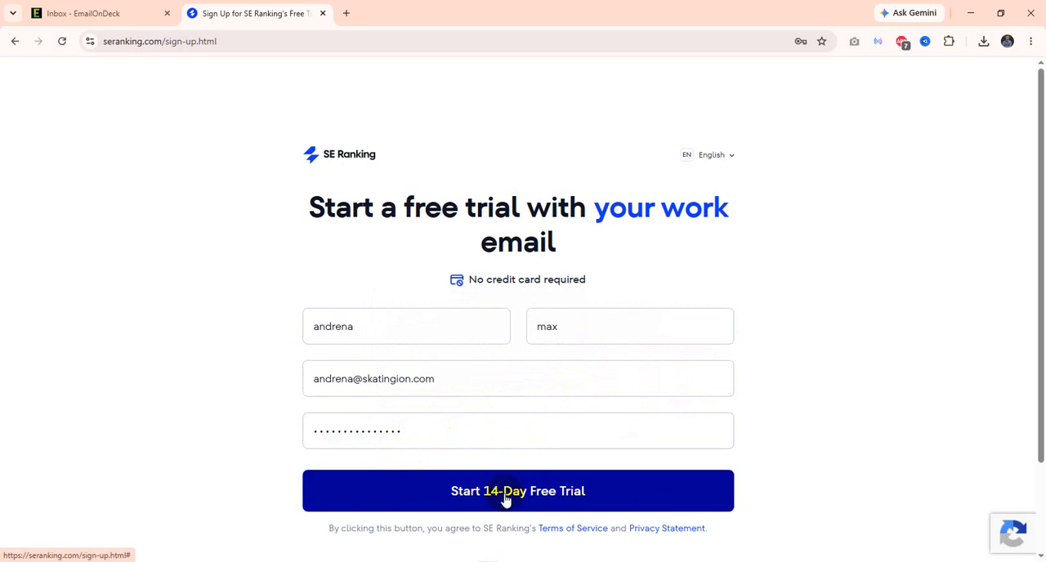
{"action": "left_click", "coordinate": [460, 502]}
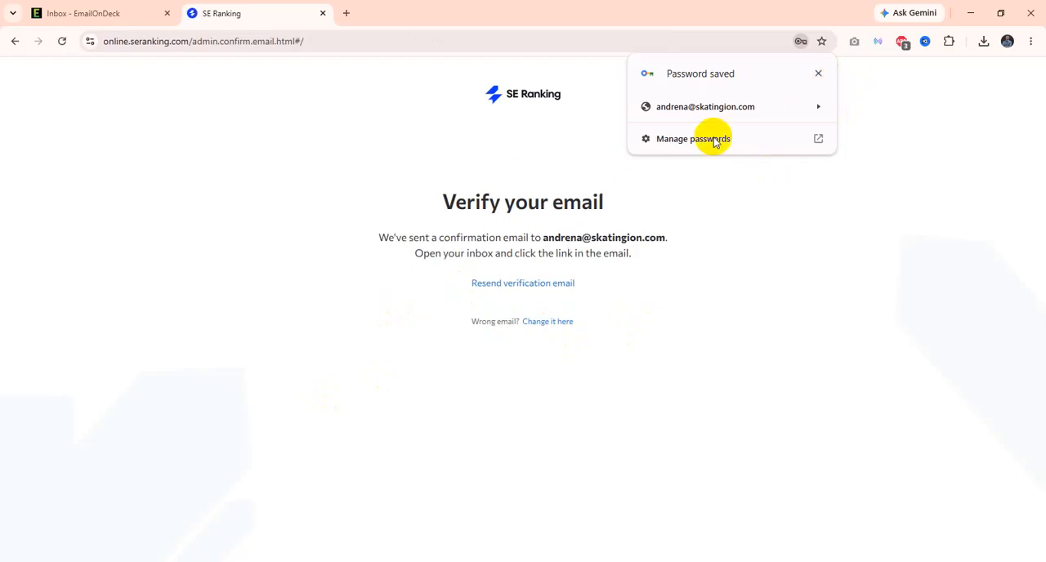
Step: Dismiss the saved-password notice and confirm the account through SE Ranking's "Confirm your email" message in the EmailOnDeck inbox
{"action": "left_click", "coordinate": [819, 75]}
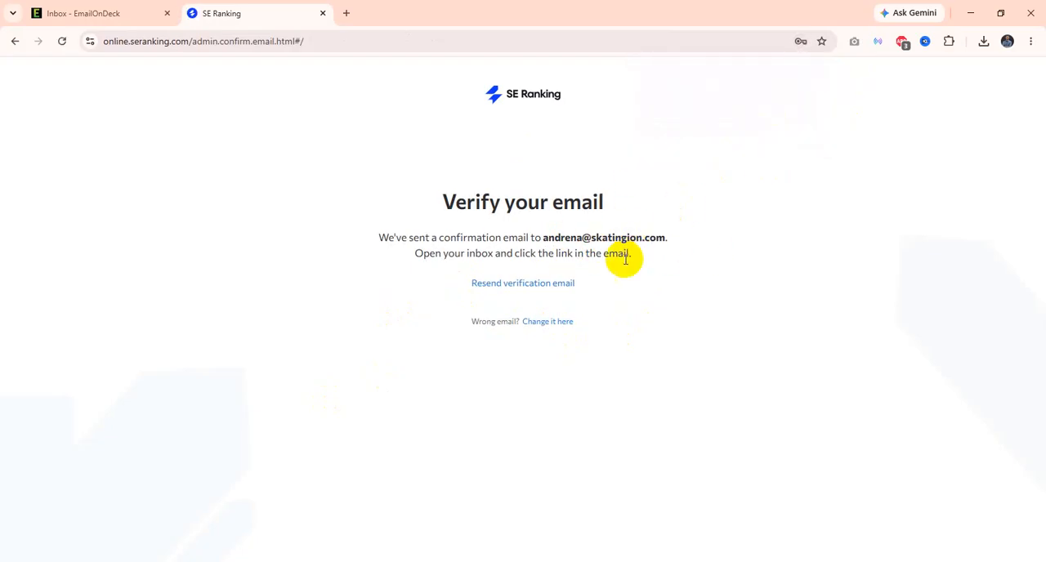
{"action": "left_click", "coordinate": [111, 12]}
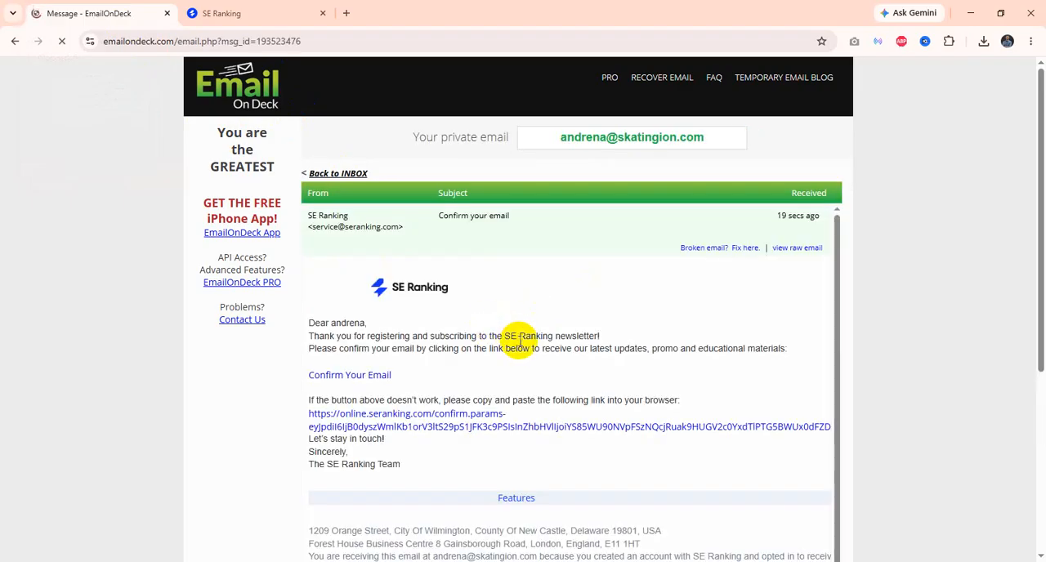
{"action": "left_click", "coordinate": [357, 377]}
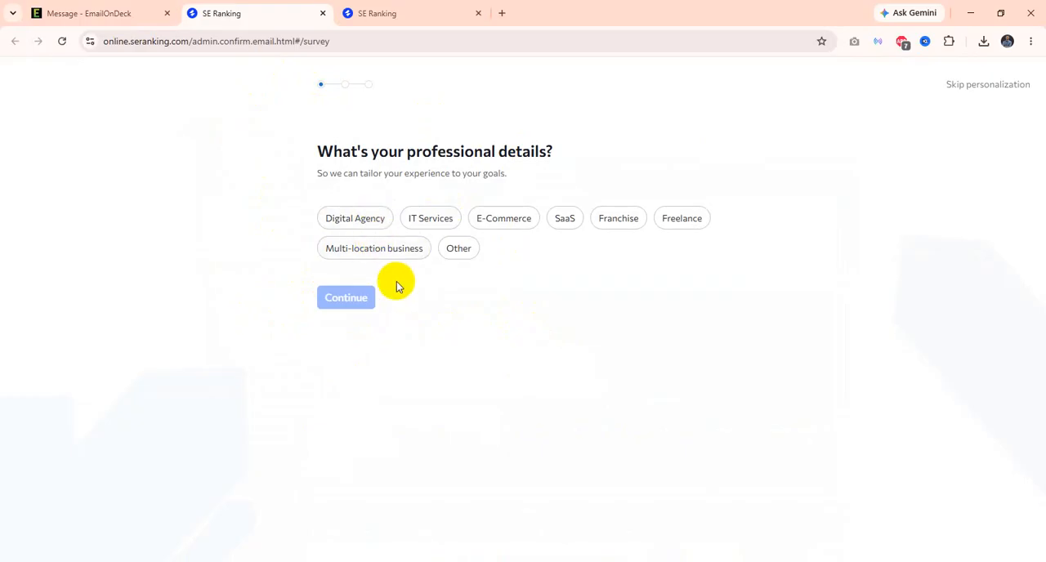
Step: Answer the professional details survey with Digital Agency, the role SEO Specialist and a company size of 11-50
{"action": "left_click", "coordinate": [374, 222]}
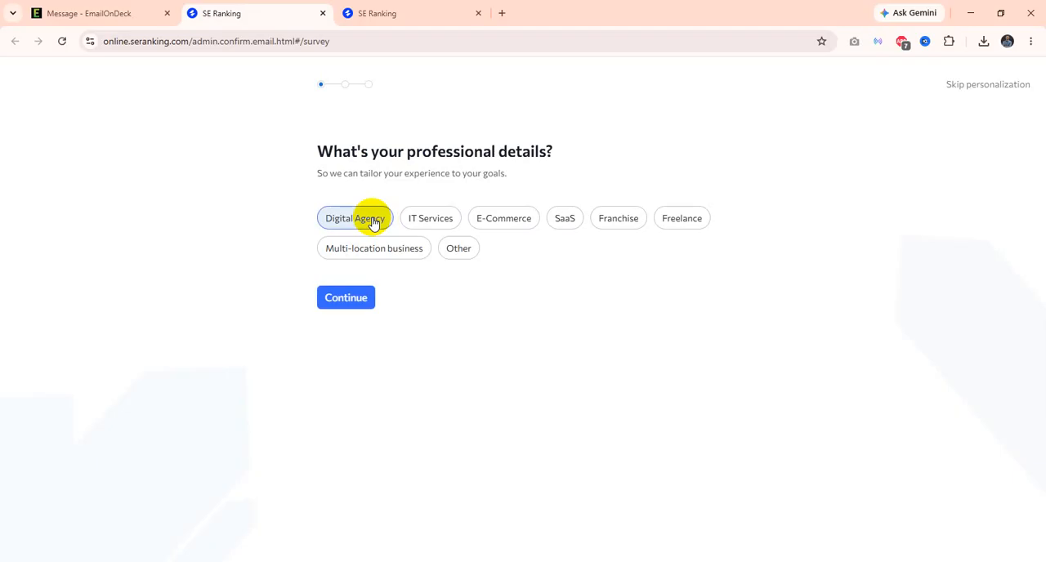
{"action": "left_click", "coordinate": [353, 296]}
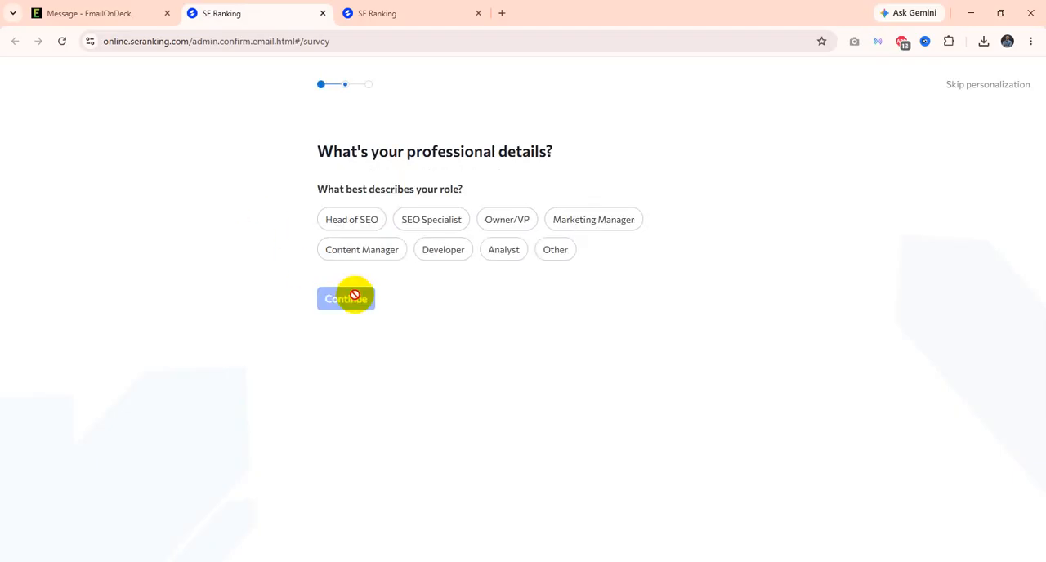
{"action": "left_click", "coordinate": [442, 228]}
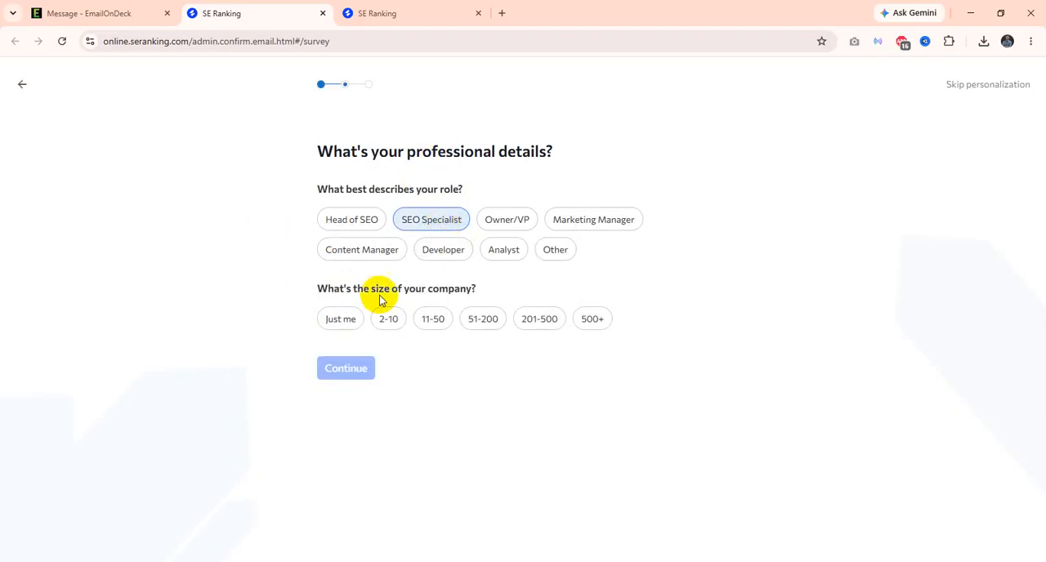
{"action": "left_click", "coordinate": [436, 324]}
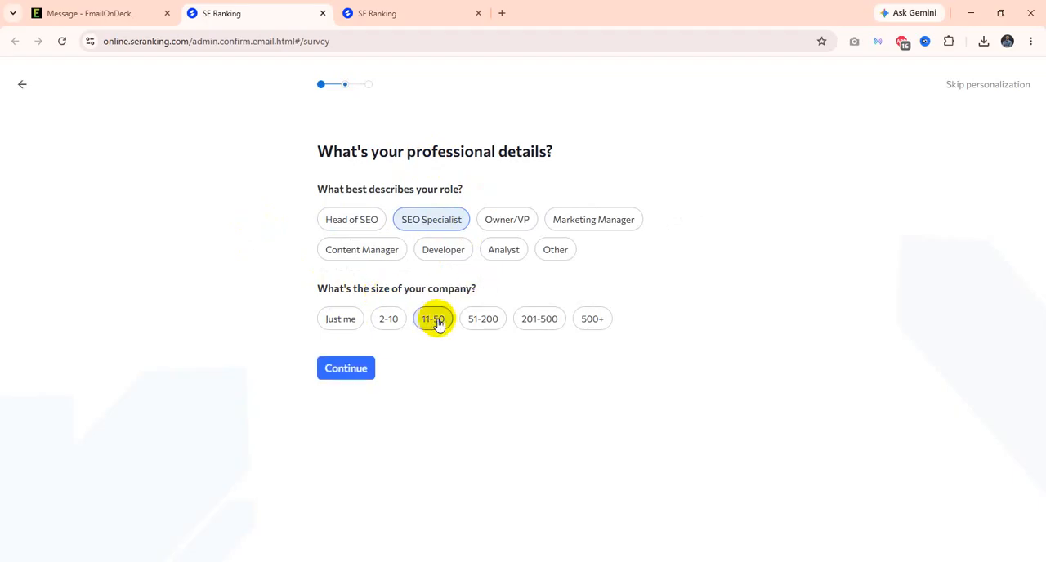
{"action": "left_click", "coordinate": [356, 364]}
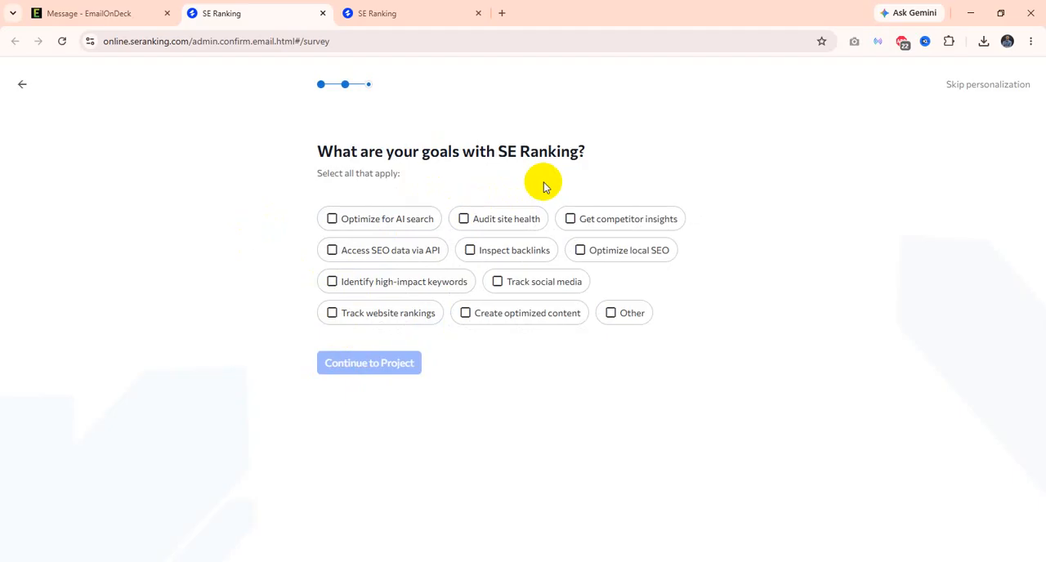
Step: Choose competitor insights, high-impact keywords and website ranking tracking as the goals, and continue to the project setup
{"action": "left_click", "coordinate": [573, 226]}
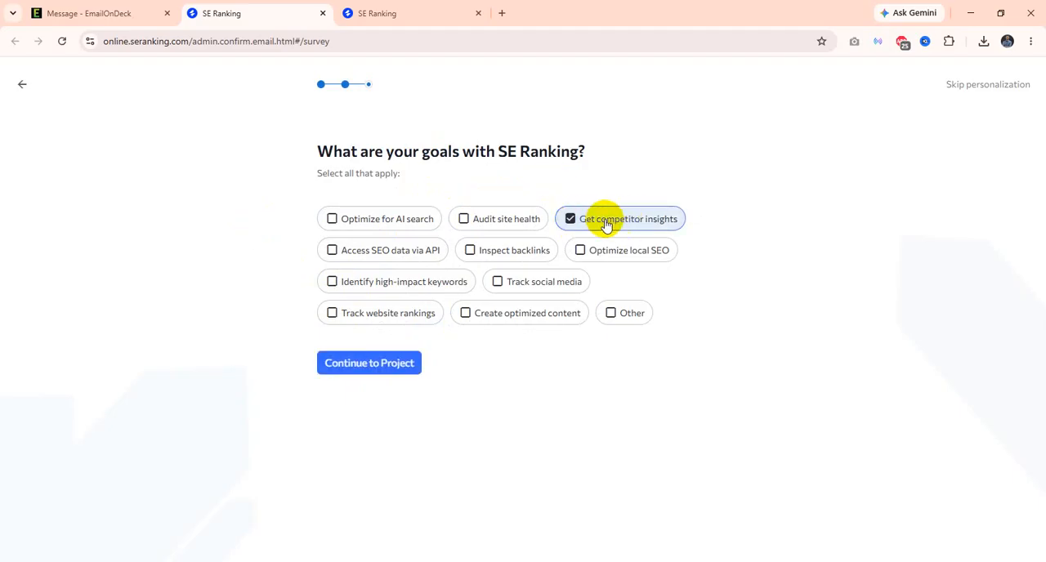
{"action": "left_click", "coordinate": [368, 316]}
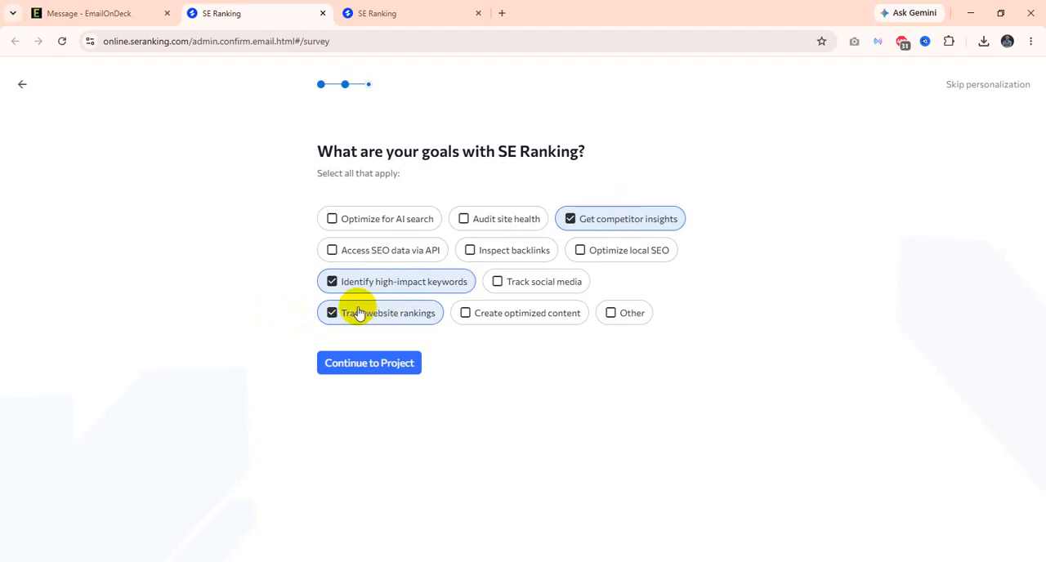
{"action": "left_click", "coordinate": [367, 363]}
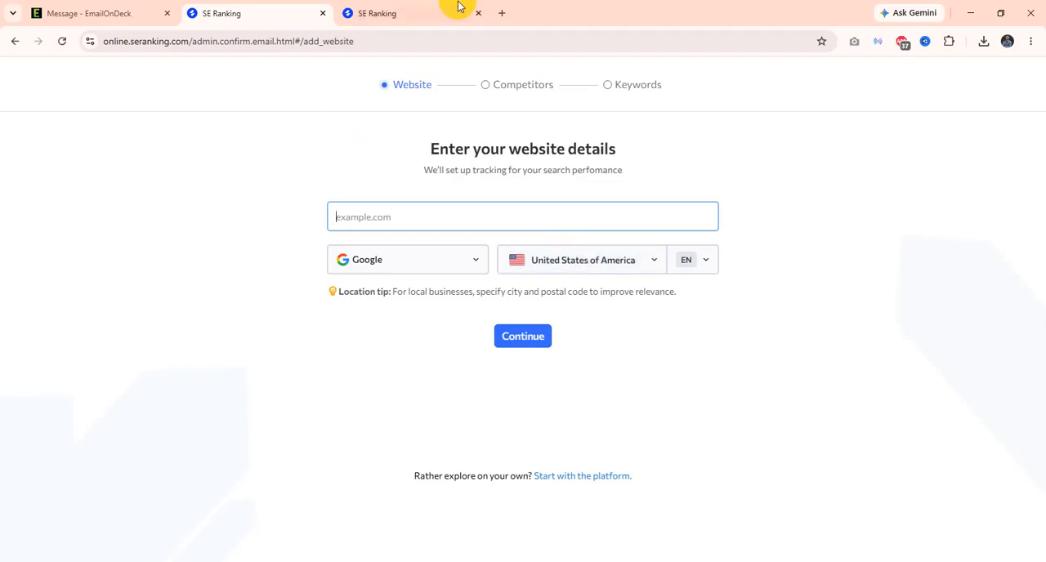
Step: Search Google for "plumbing services in usa" in a new browser tab
{"action": "left_click", "coordinate": [502, 13]}
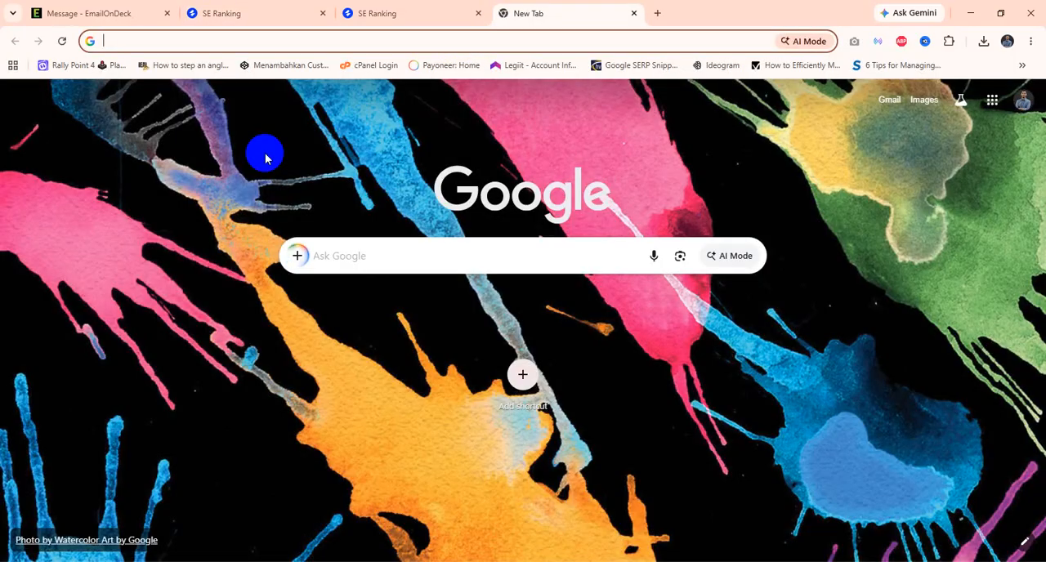
{"action": "type", "text": "Plumbiun"}
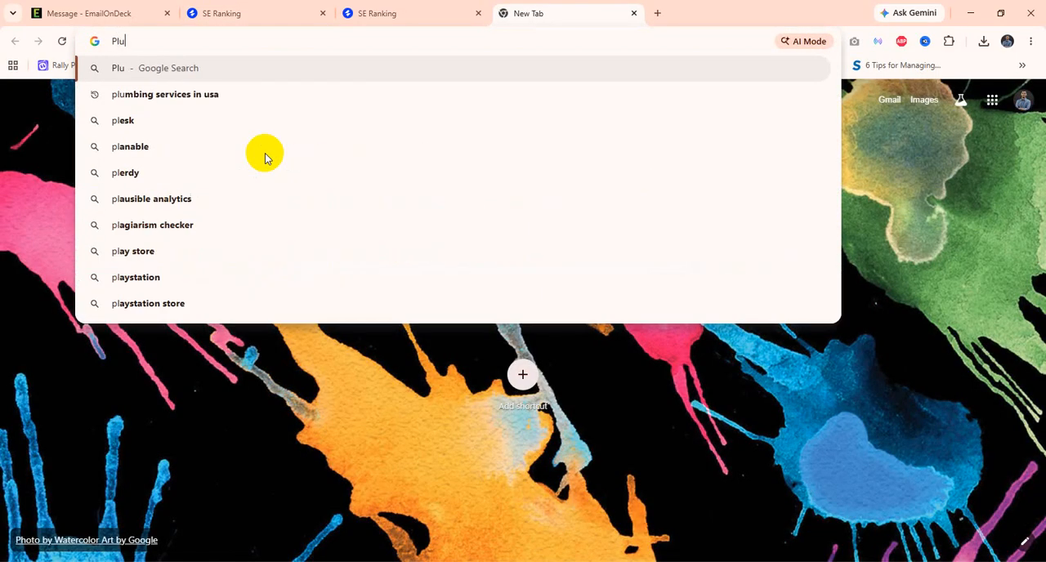
{"action": "key", "text": "BackSpace"}
{"action": "key", "text": "BackSpace"}
{"action": "type", "text": "ng ser"}
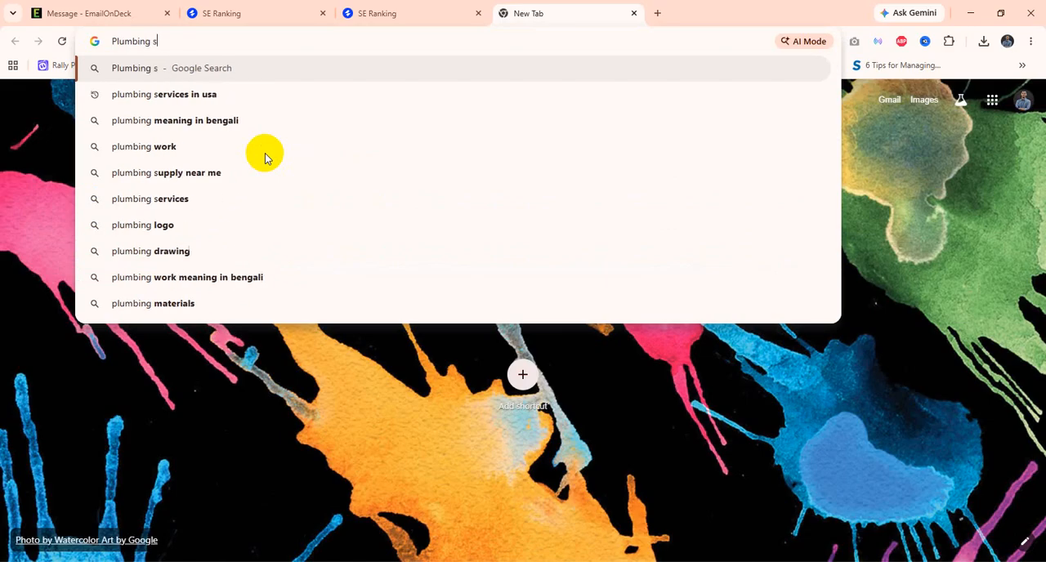
{"action": "left_click", "coordinate": [243, 94]}
Step: Go to page 10 of the search results and open the plumbingservicespnw.com website
{"action": "scroll", "coordinate": [240, 398], "scroll_direction": "down", "scroll_amount": 20}
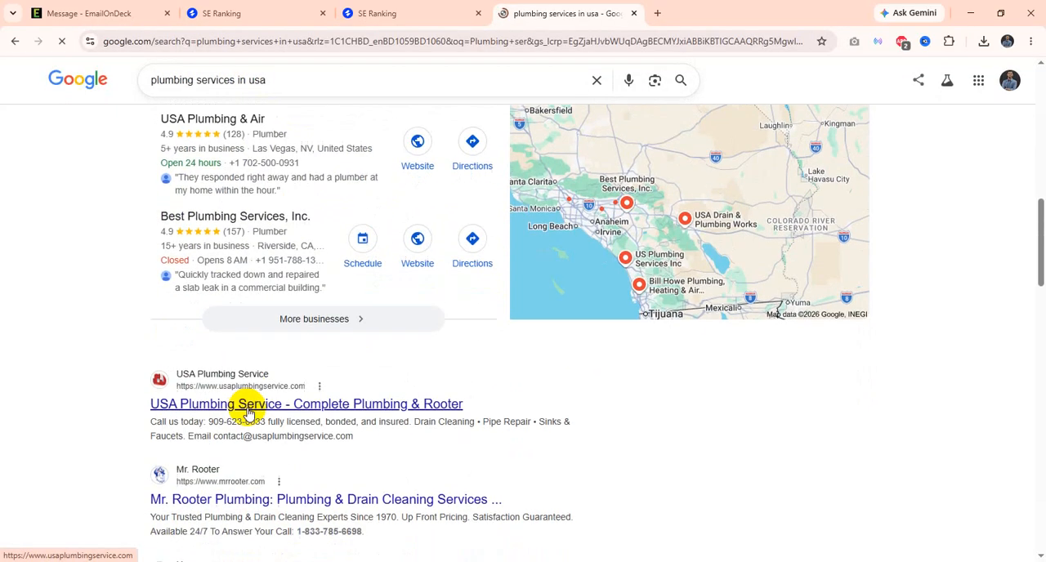
{"action": "scroll", "coordinate": [284, 439], "scroll_direction": "down", "scroll_amount": 4}
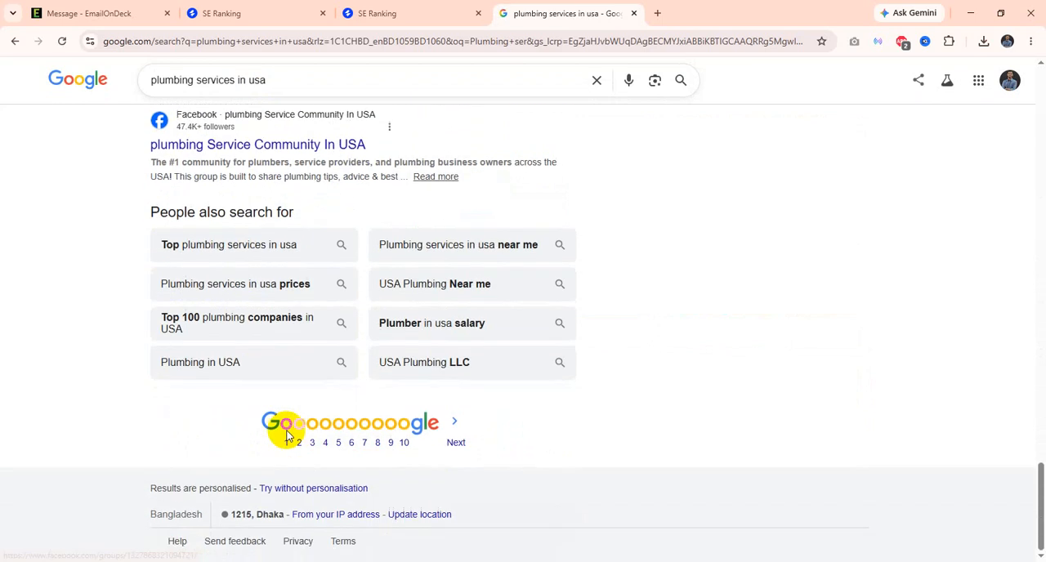
{"action": "left_click", "coordinate": [404, 444]}
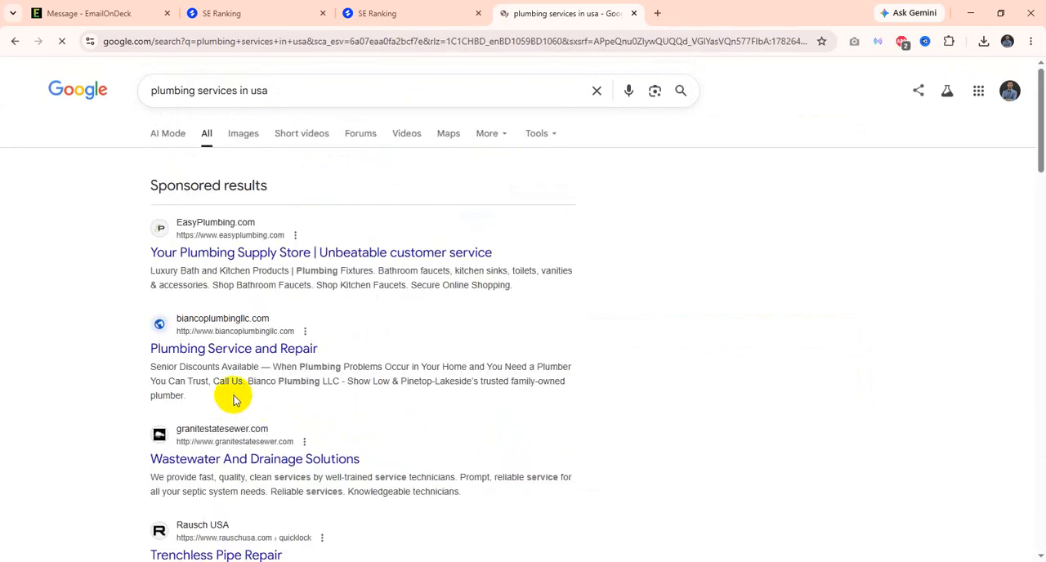
{"action": "scroll", "coordinate": [303, 423], "scroll_direction": "down", "scroll_amount": 6}
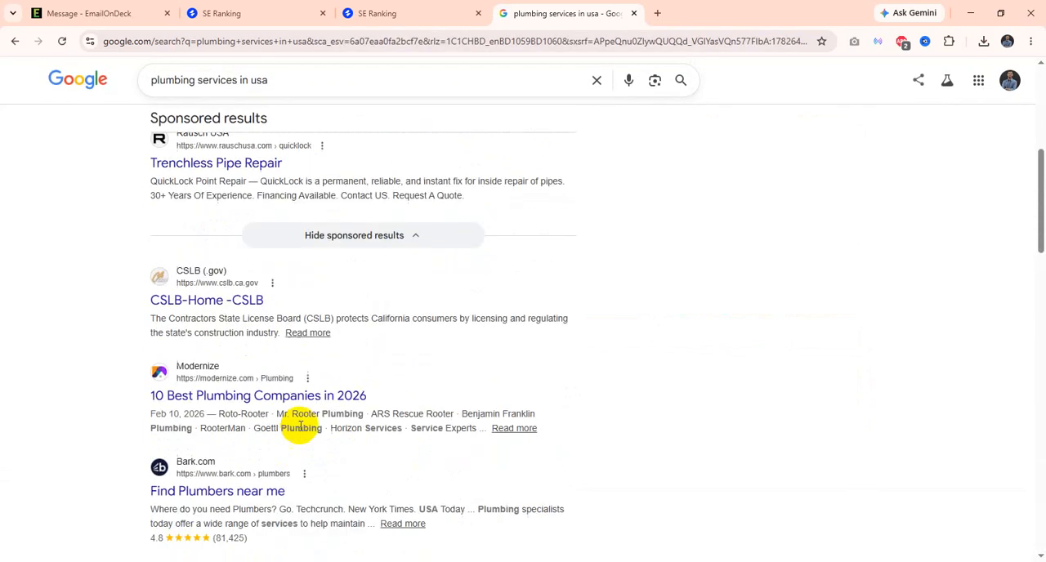
{"action": "scroll", "coordinate": [301, 450], "scroll_direction": "down", "scroll_amount": 5}
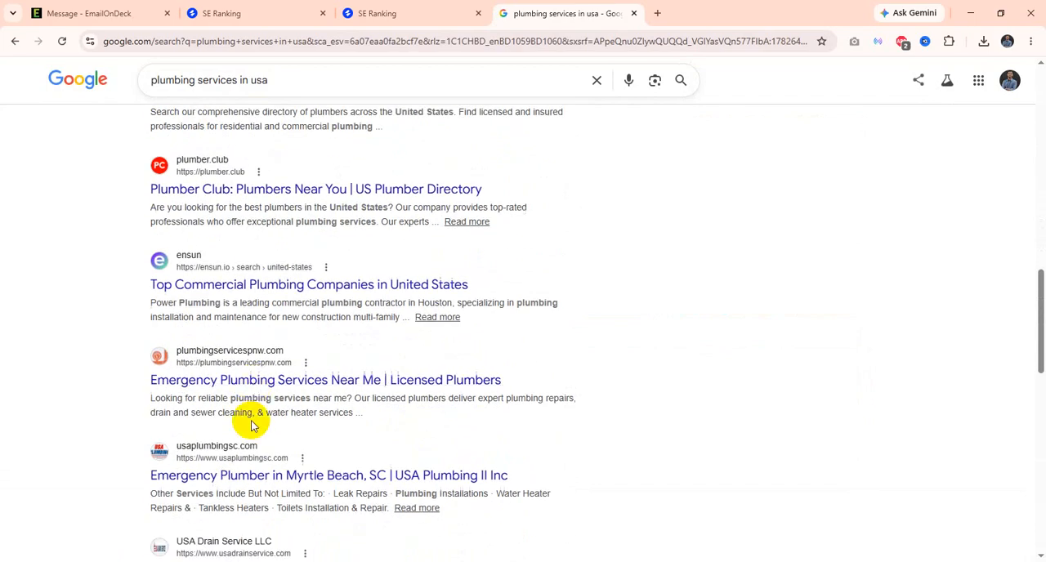
{"action": "left_click", "coordinate": [256, 386]}
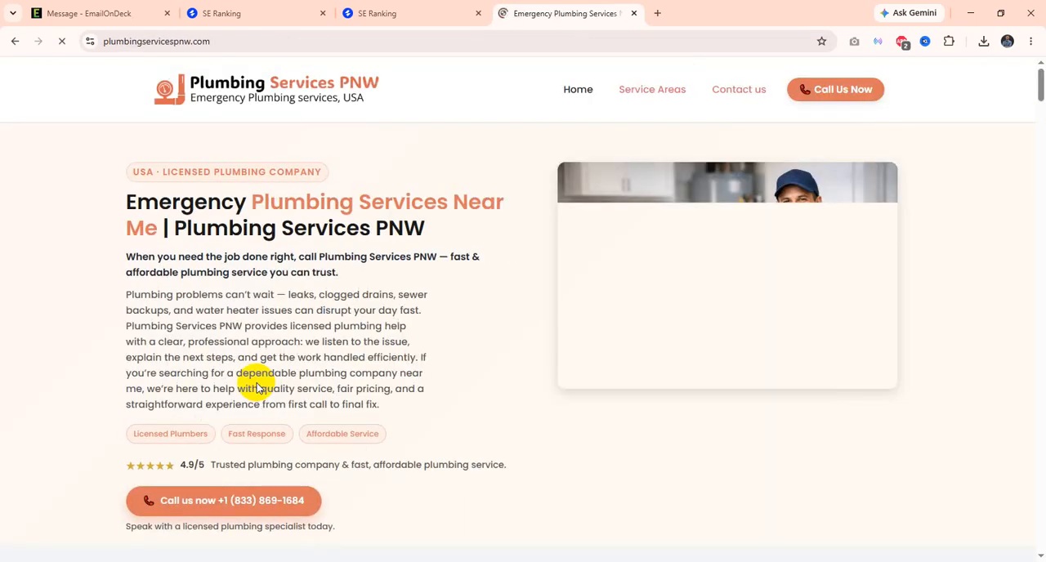
{"action": "left_click", "coordinate": [273, 38]}
{"action": "left_click", "coordinate": [345, 39]}
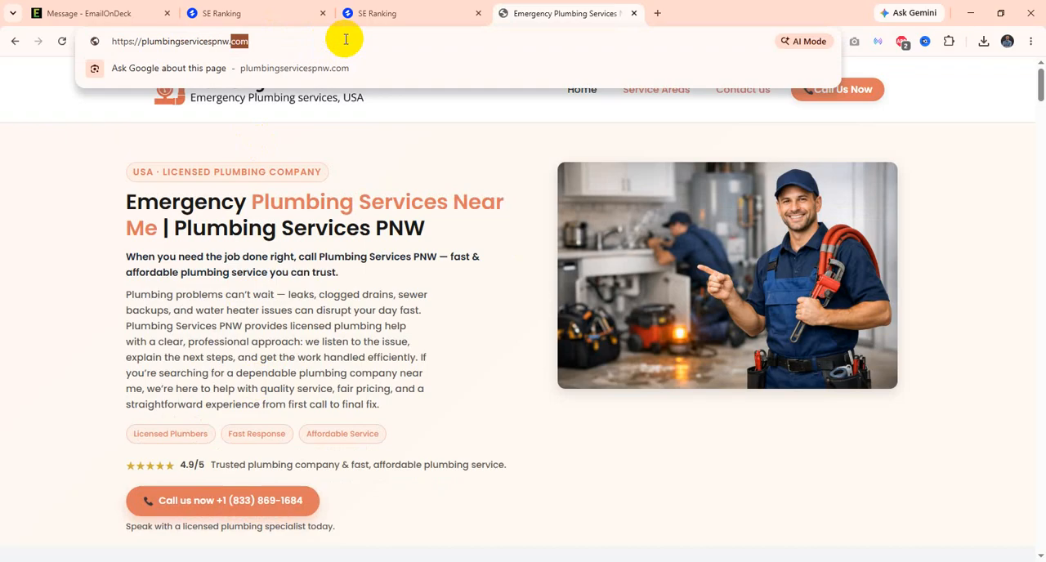
{"action": "left_click", "coordinate": [346, 39]}
{"action": "key", "text": "ctrl+c"}
{"action": "left_click", "coordinate": [381, 18]}
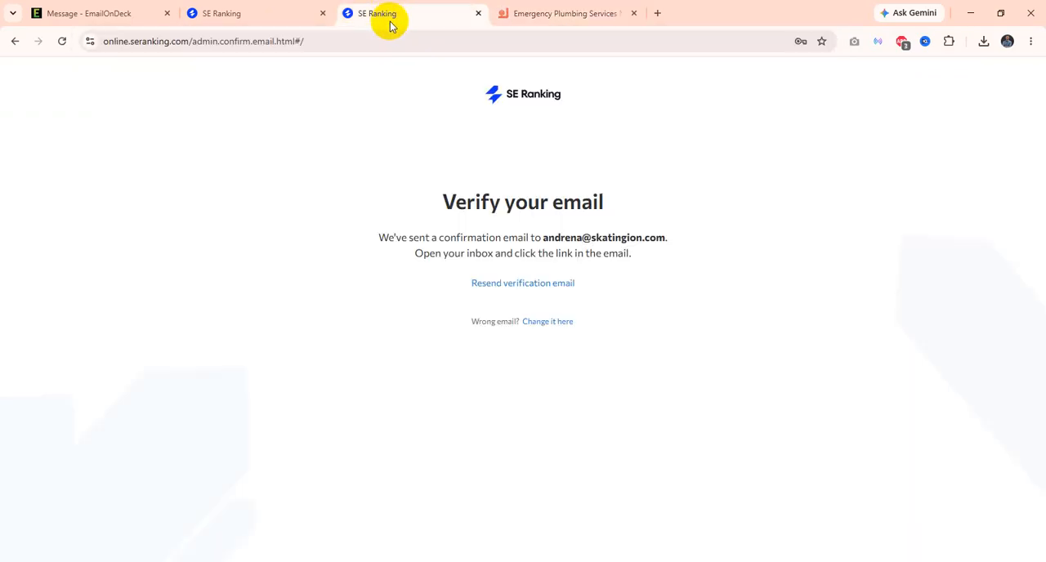
{"action": "left_click", "coordinate": [264, 8]}
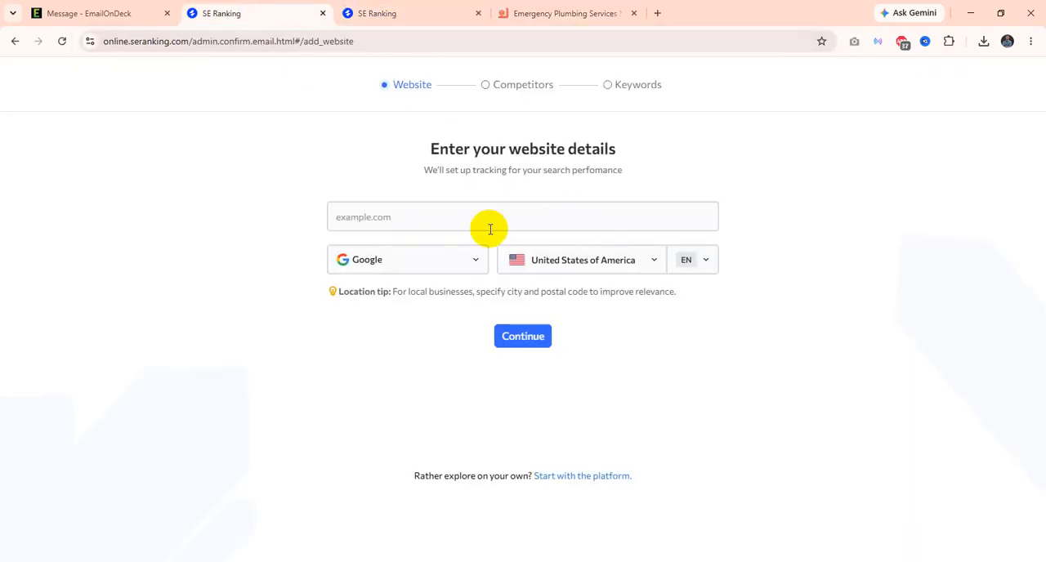
{"action": "left_click", "coordinate": [444, 219]}
{"action": "key", "text": "ctrl+v"}
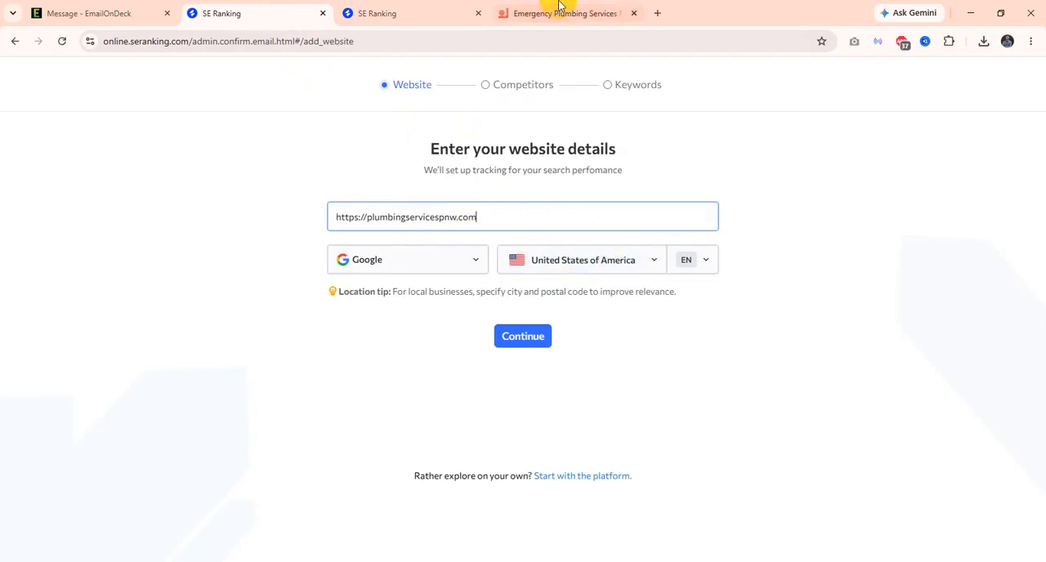
Step: Choose United States of America as the website's search location, then submit the website details and skip adding competitors
{"action": "left_click", "coordinate": [652, 262]}
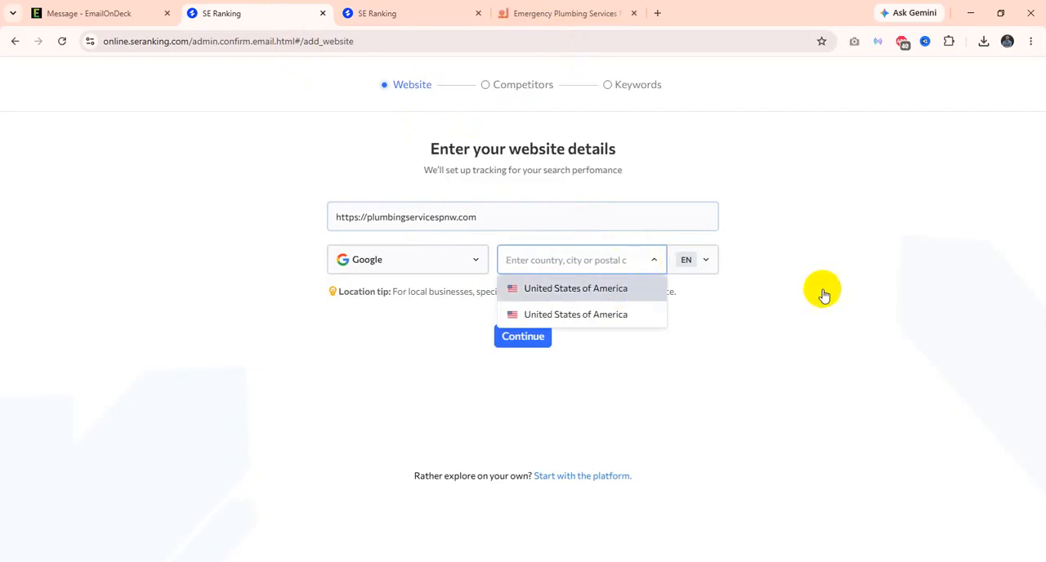
{"action": "left_click", "coordinate": [582, 288]}
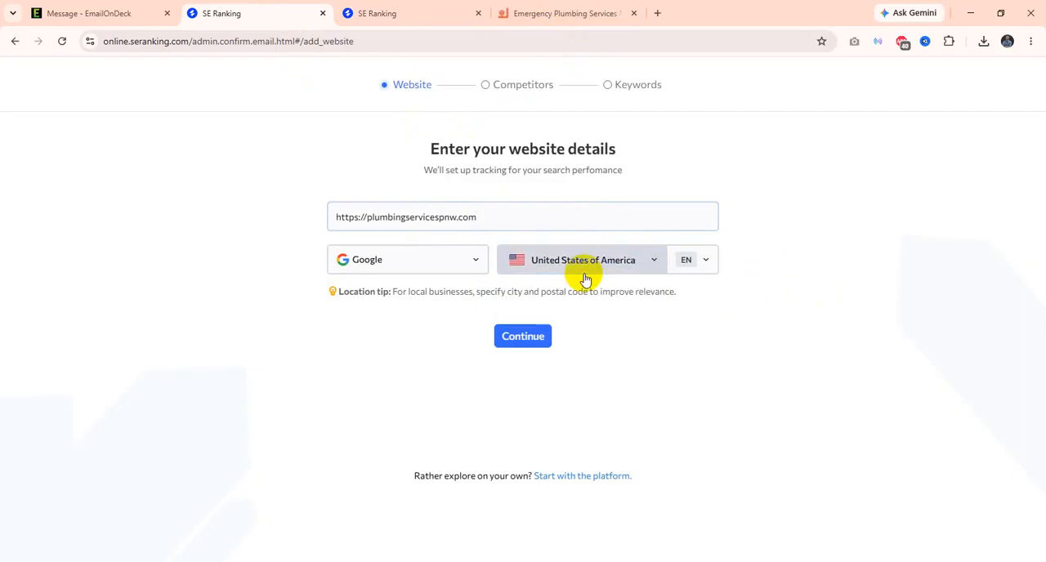
{"action": "left_click", "coordinate": [635, 264]}
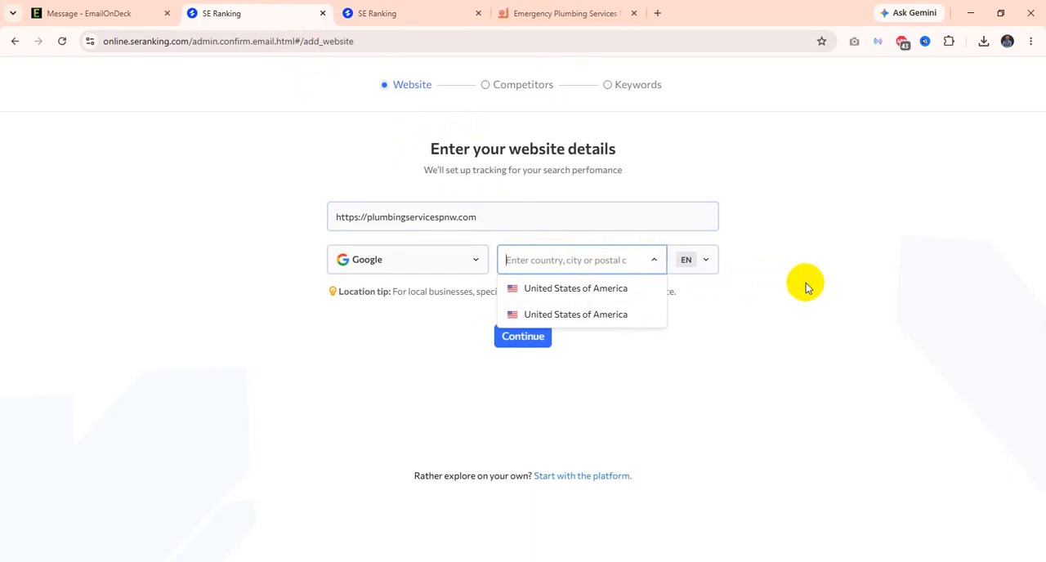
{"action": "left_click", "coordinate": [570, 290]}
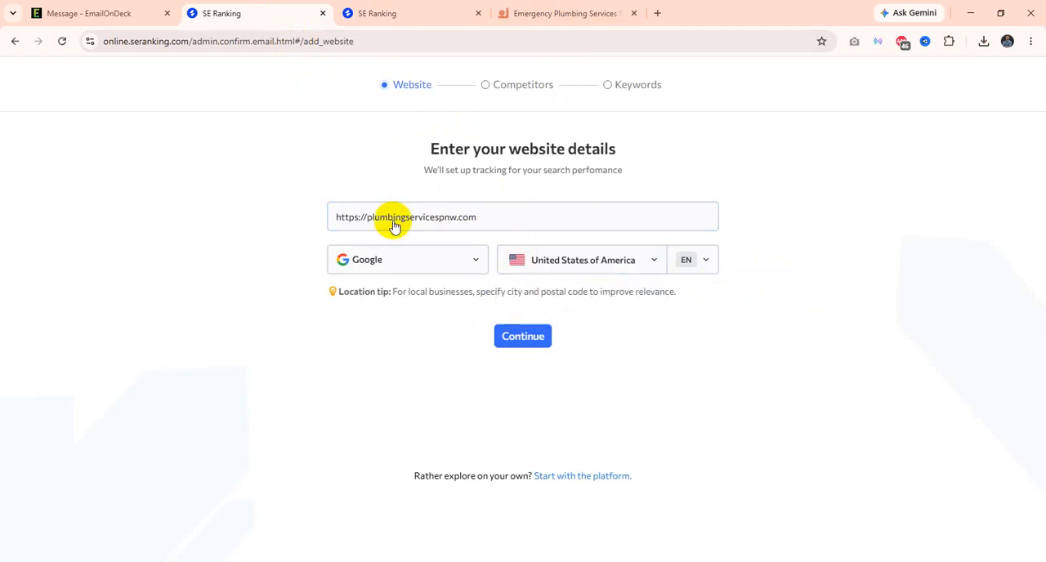
{"action": "left_click", "coordinate": [577, 15]}
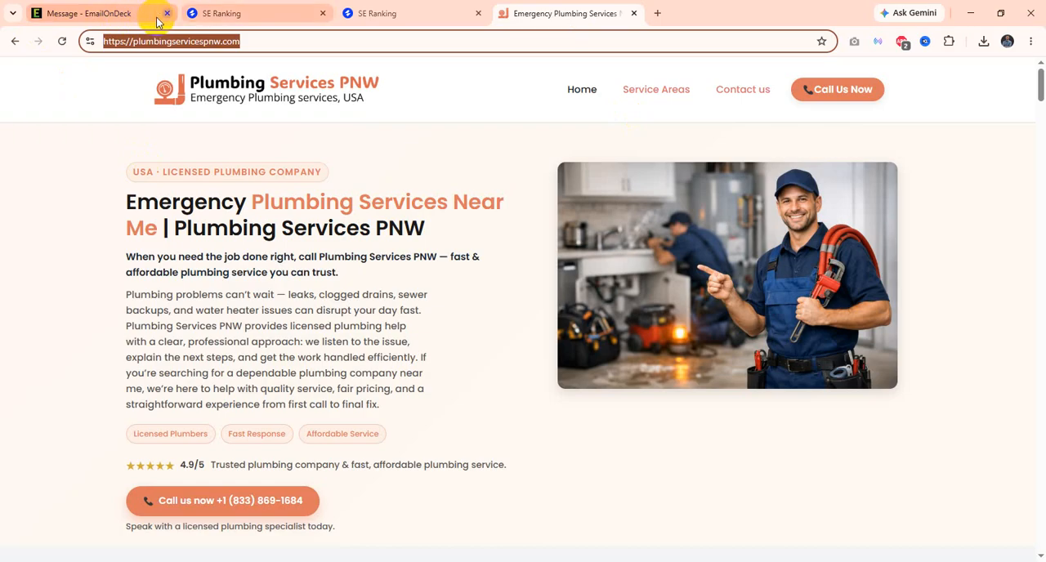
{"action": "left_click", "coordinate": [388, 18]}
{"action": "left_click", "coordinate": [276, 9]}
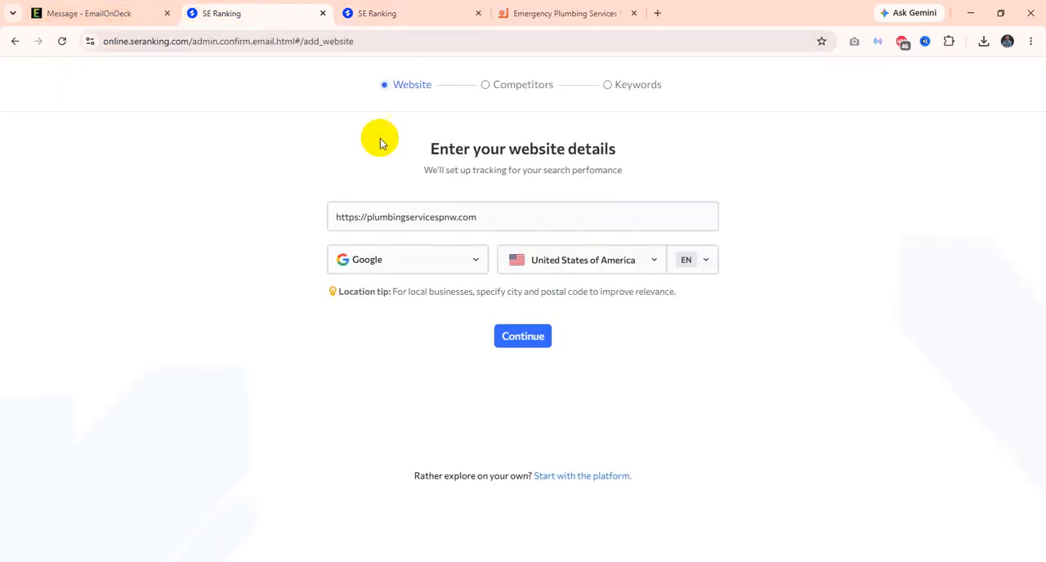
{"action": "left_click", "coordinate": [525, 343]}
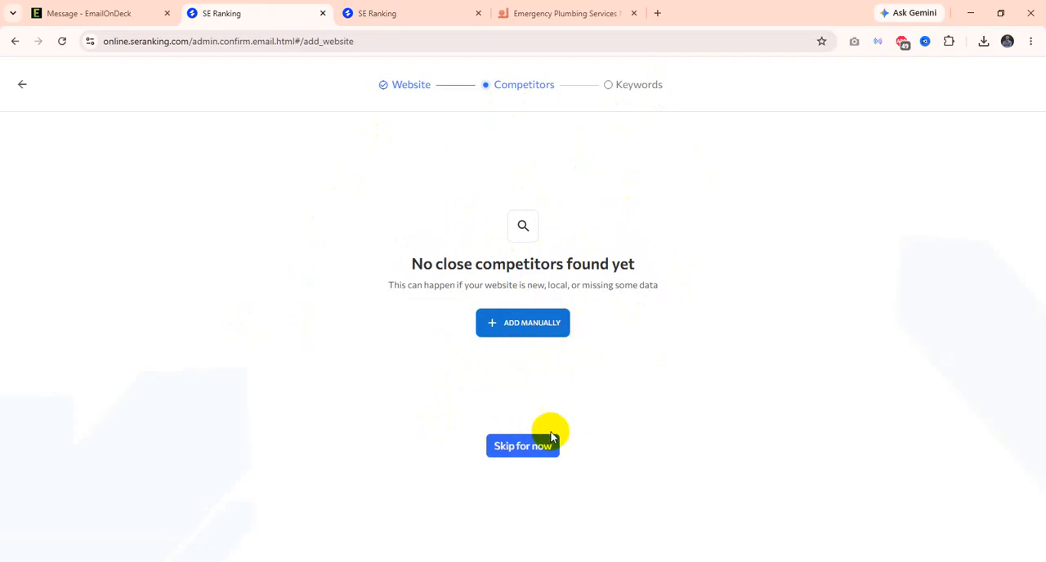
{"action": "left_click", "coordinate": [532, 452]}
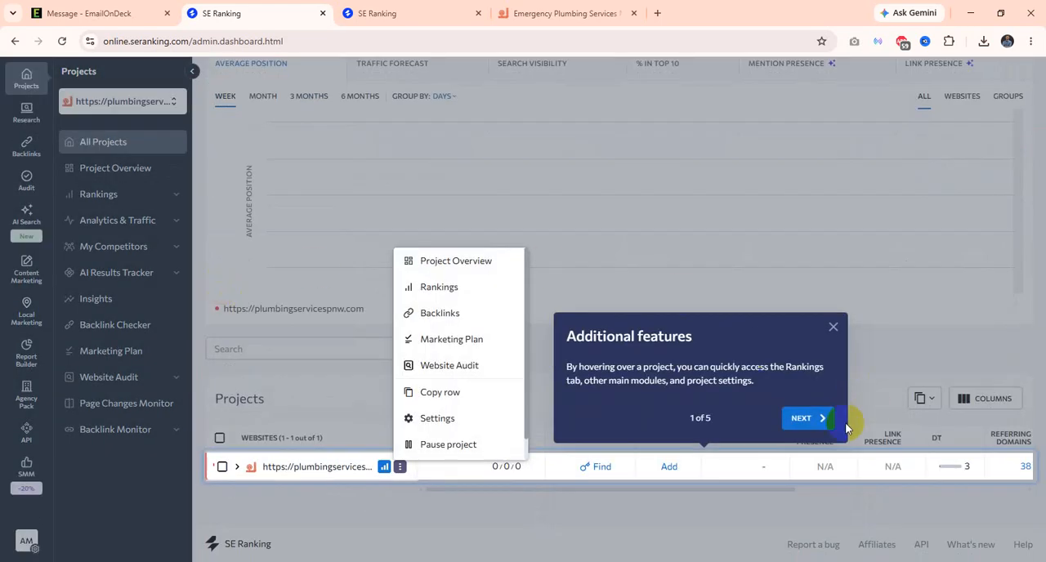
Step: Go through the five-part introduction tour of the projects dashboard and finish it
{"action": "left_click", "coordinate": [806, 419]}
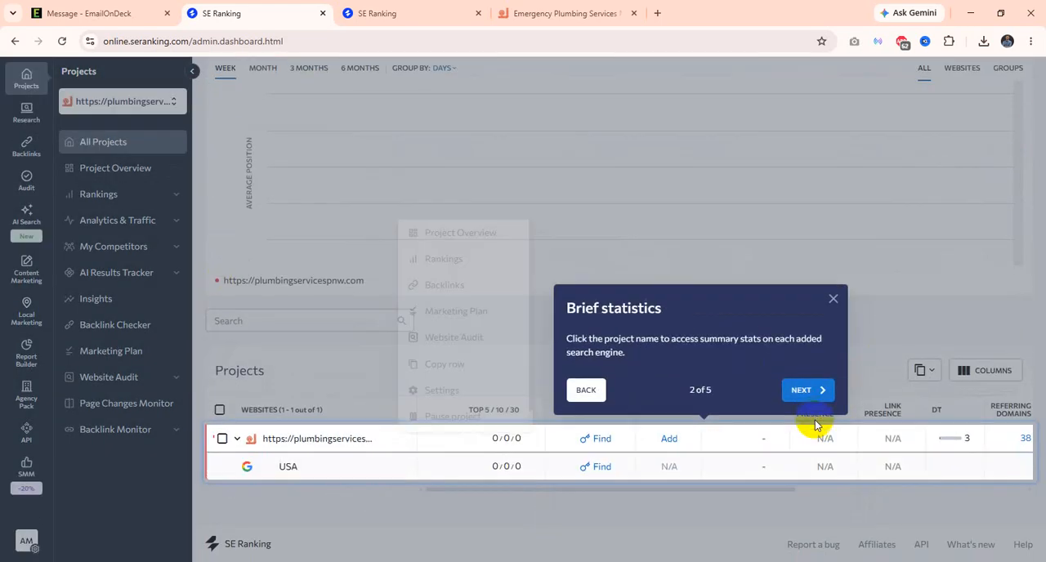
{"action": "left_click", "coordinate": [818, 399]}
{"action": "left_click", "coordinate": [846, 458]}
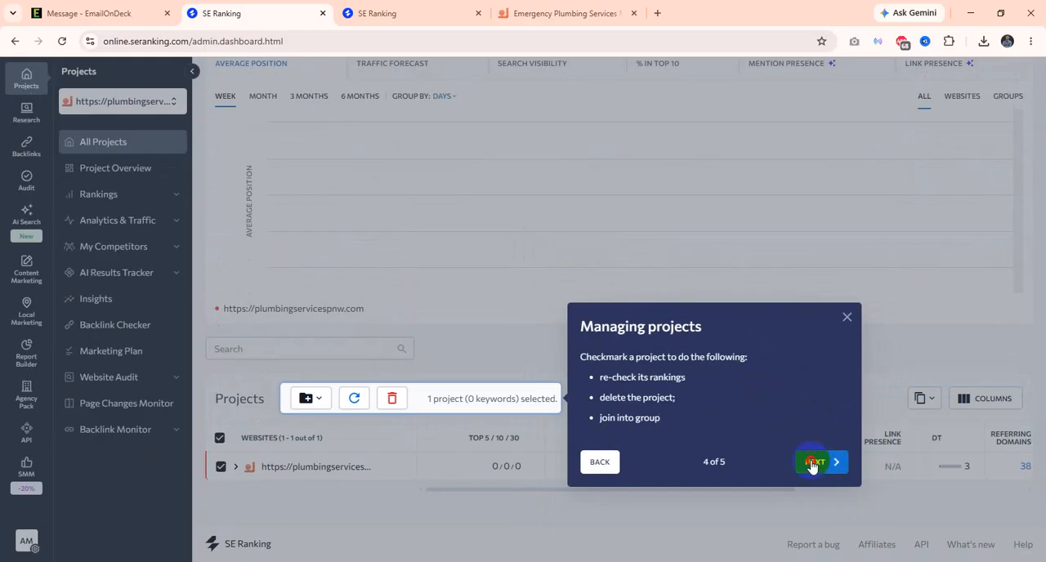
{"action": "left_click", "coordinate": [818, 457]}
{"action": "left_click", "coordinate": [826, 187]}
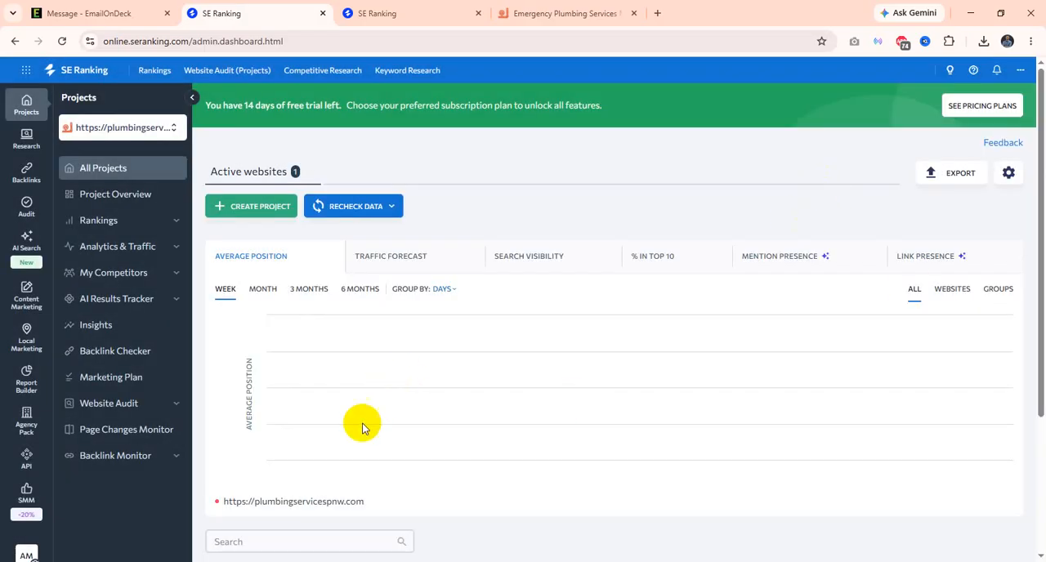
{"action": "scroll", "coordinate": [365, 442], "scroll_direction": "down", "scroll_amount": 3}
{"action": "scroll", "coordinate": [367, 455], "scroll_direction": "up", "scroll_amount": 3}
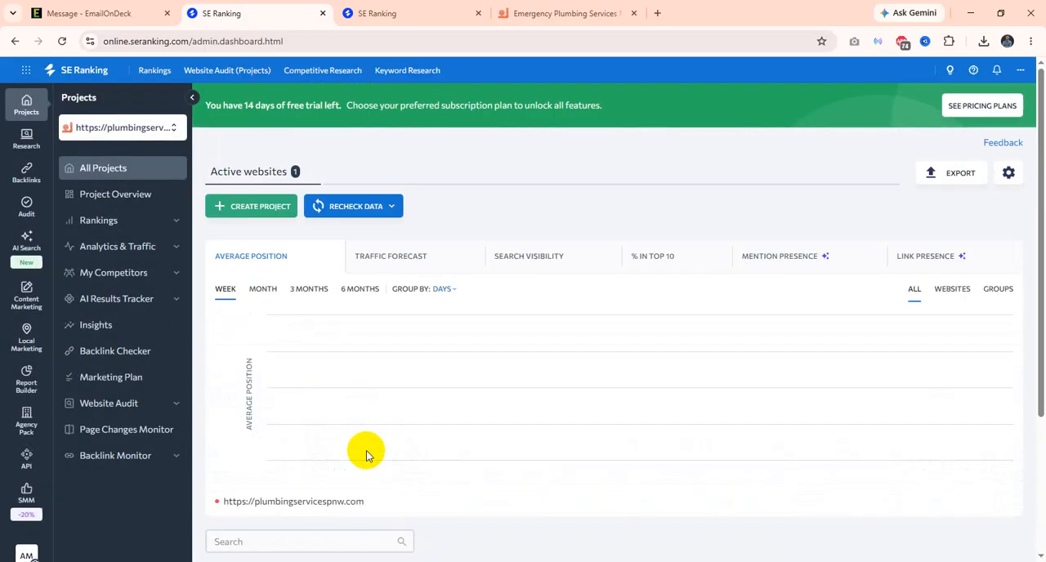
{"action": "left_click", "coordinate": [270, 211]}
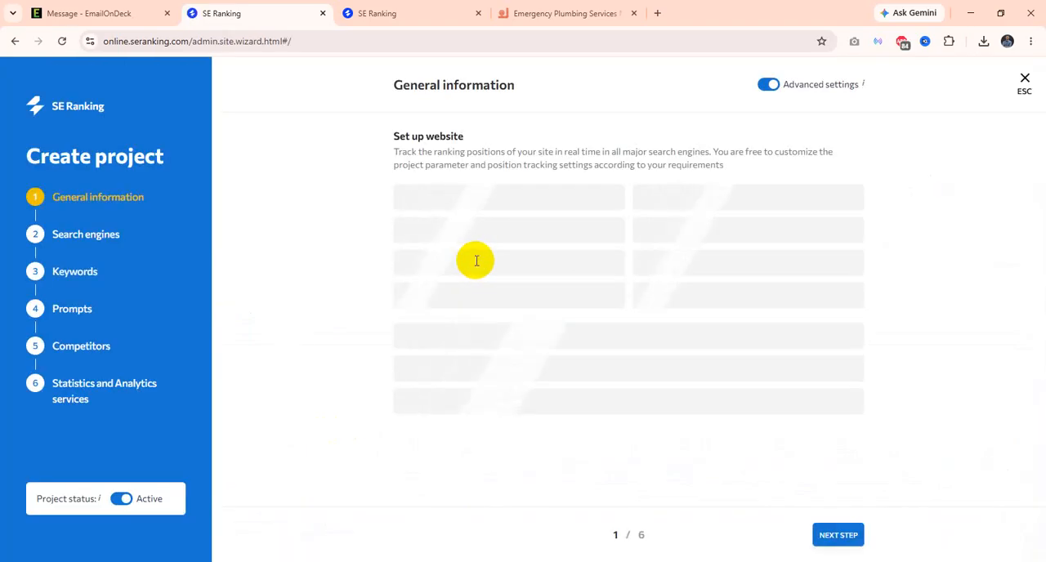
{"action": "left_click", "coordinate": [490, 207]}
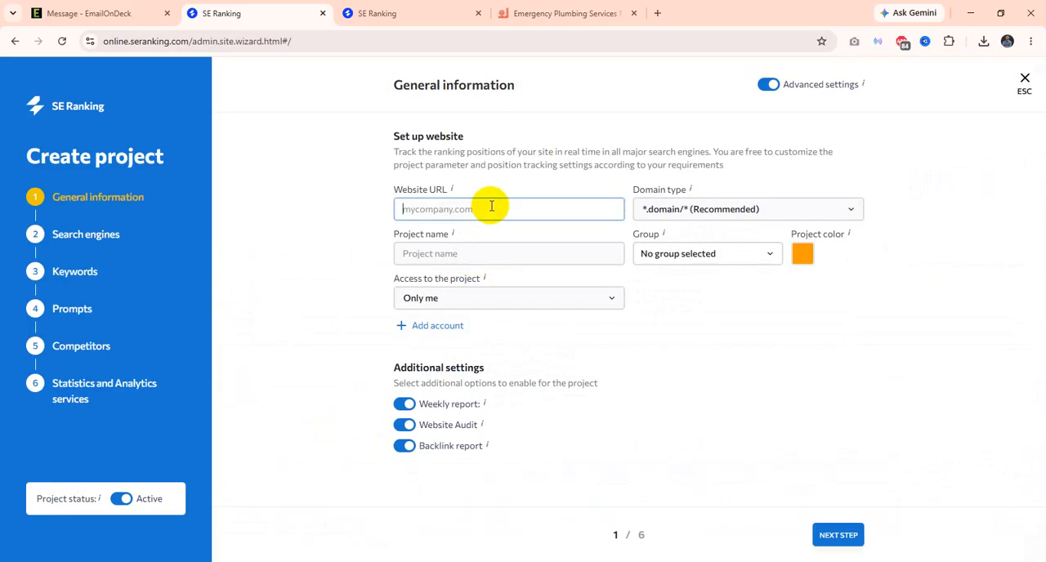
{"action": "key", "text": "ctrl+v"}
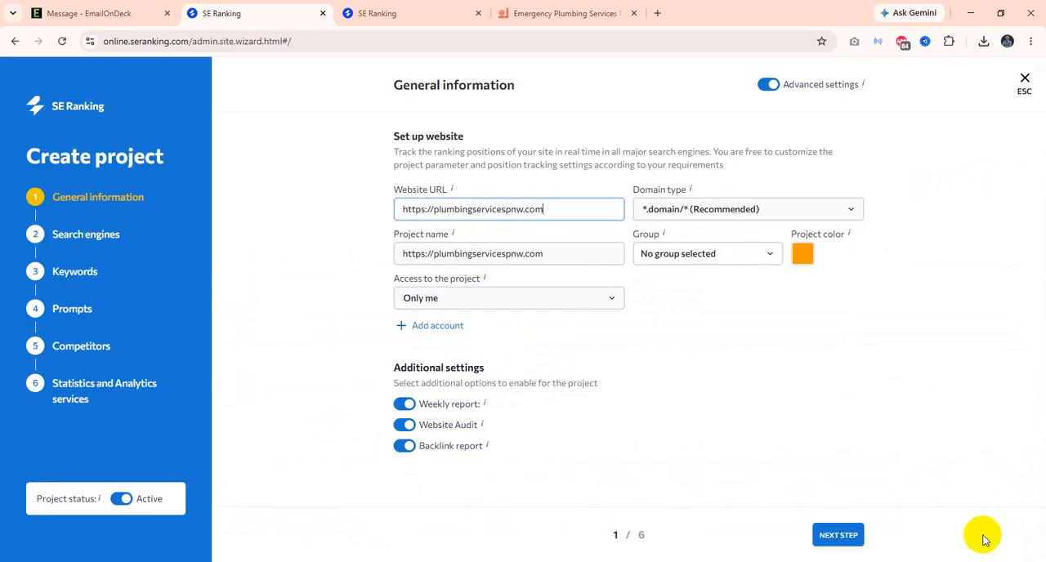
{"action": "left_click", "coordinate": [839, 536]}
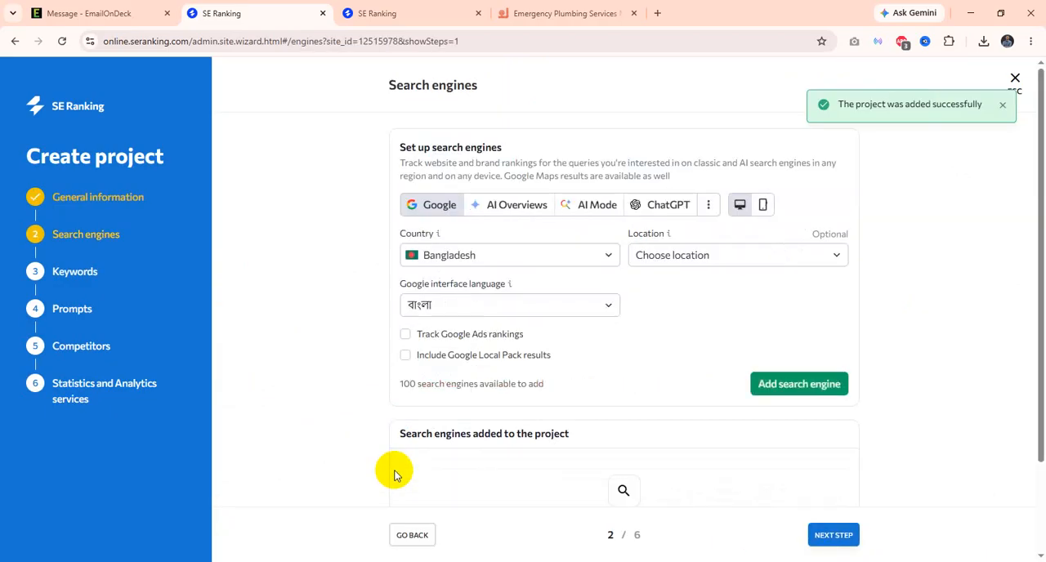
Step: Set the project's Google search engine country to United States of America and continue to the keywords stage
{"action": "left_click", "coordinate": [562, 260]}
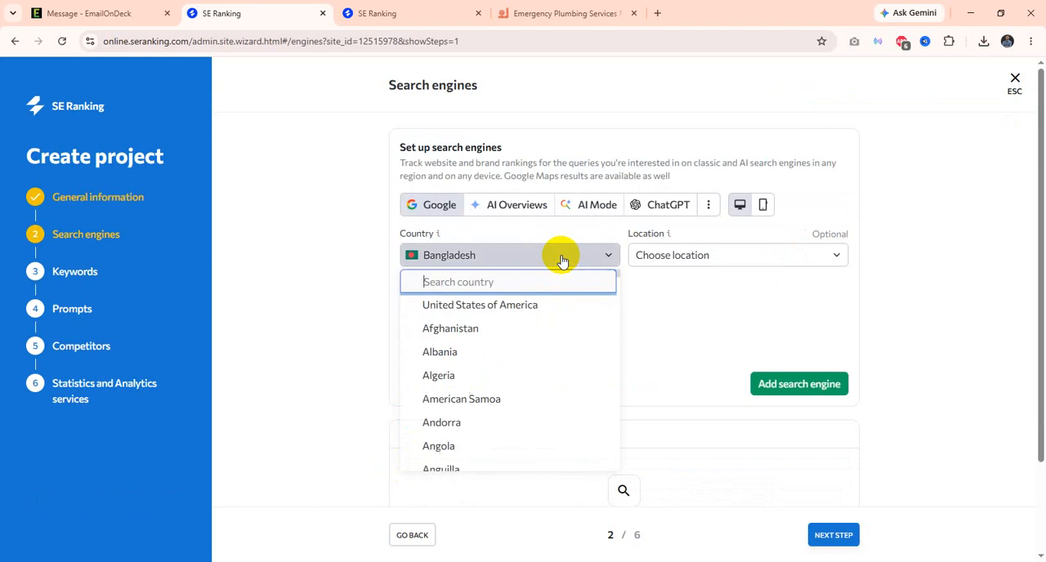
{"action": "left_click", "coordinate": [512, 308]}
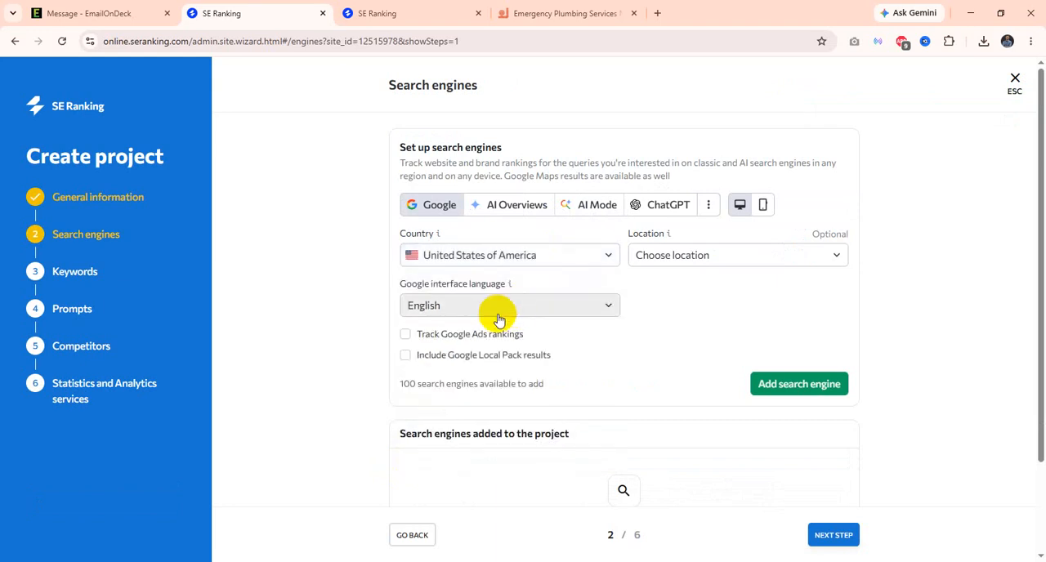
{"action": "scroll", "coordinate": [509, 445], "scroll_direction": "down", "scroll_amount": 2}
{"action": "scroll", "coordinate": [542, 427], "scroll_direction": "up", "scroll_amount": 2}
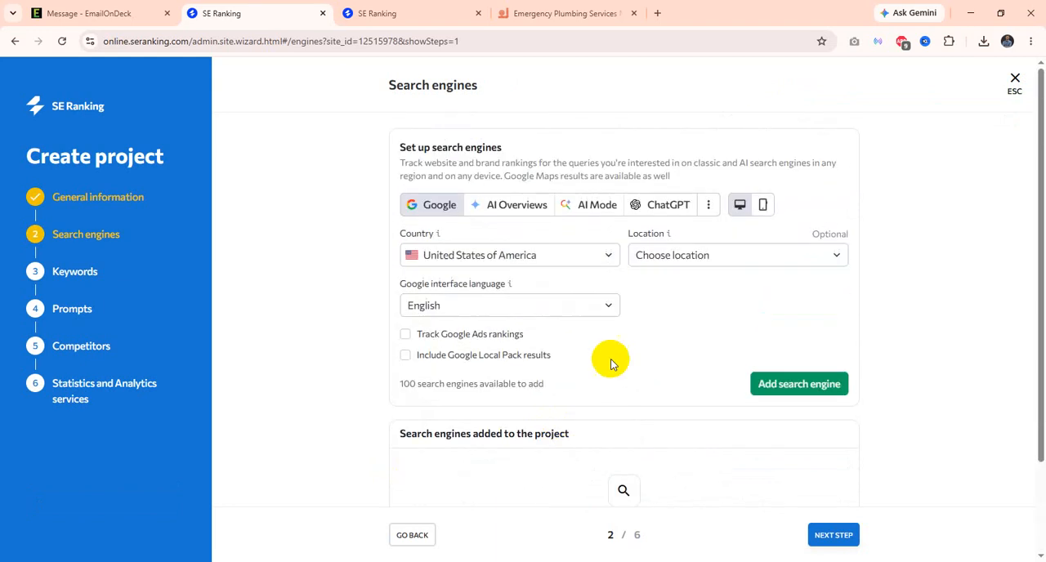
{"action": "scroll", "coordinate": [672, 327], "scroll_direction": "down", "scroll_amount": 2}
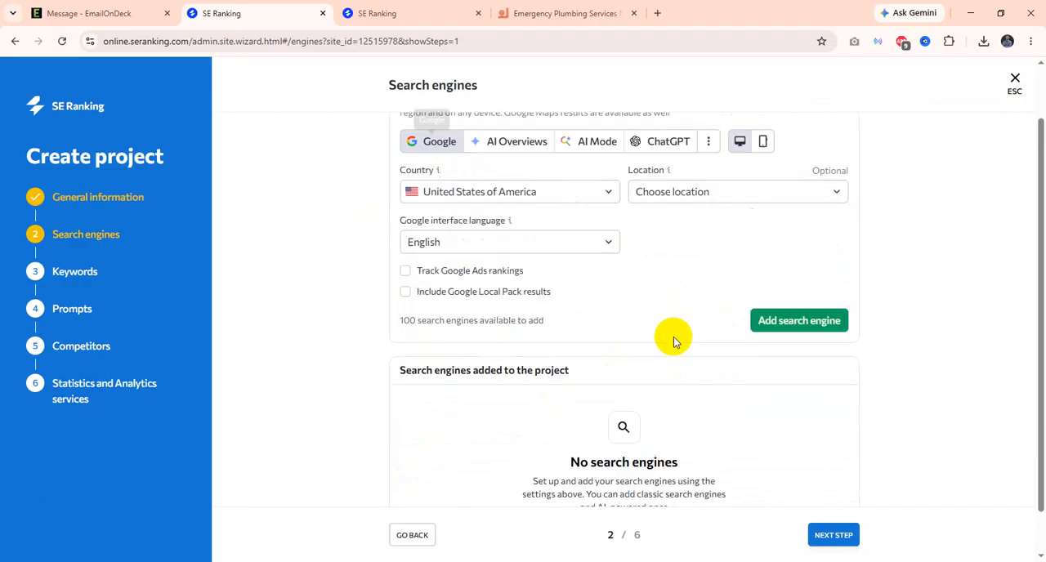
{"action": "left_click", "coordinate": [834, 536]}
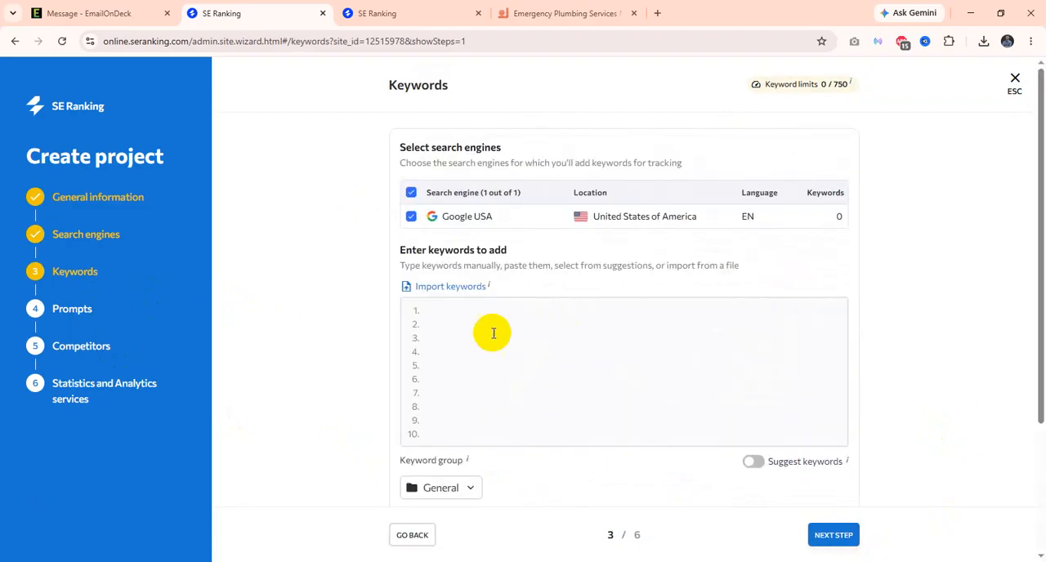
{"action": "left_click", "coordinate": [495, 330]}
{"action": "scroll", "coordinate": [487, 337], "scroll_direction": "down", "scroll_amount": 1}
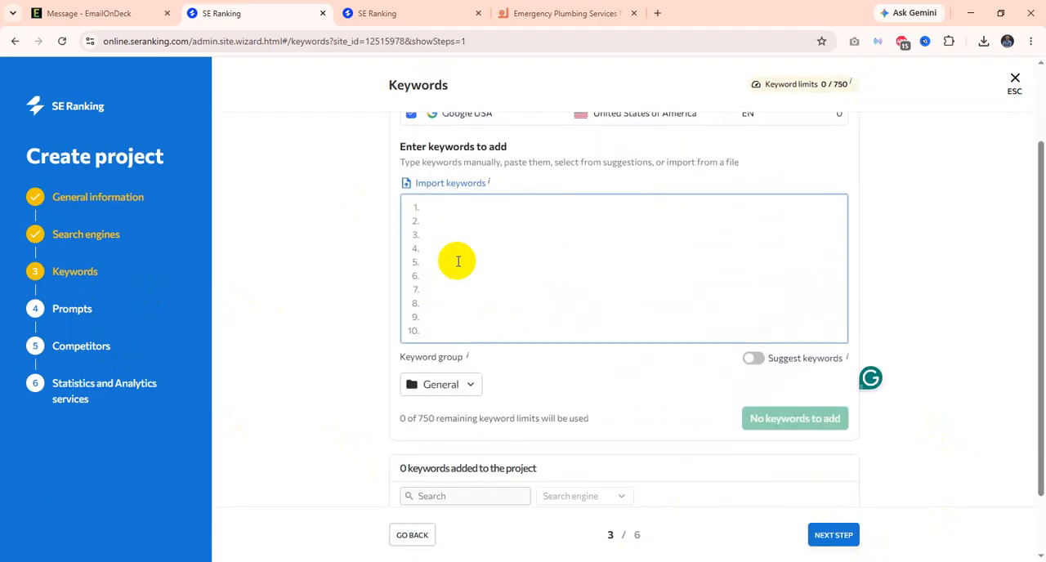
{"action": "scroll", "coordinate": [442, 371], "scroll_direction": "up", "scroll_amount": 1}
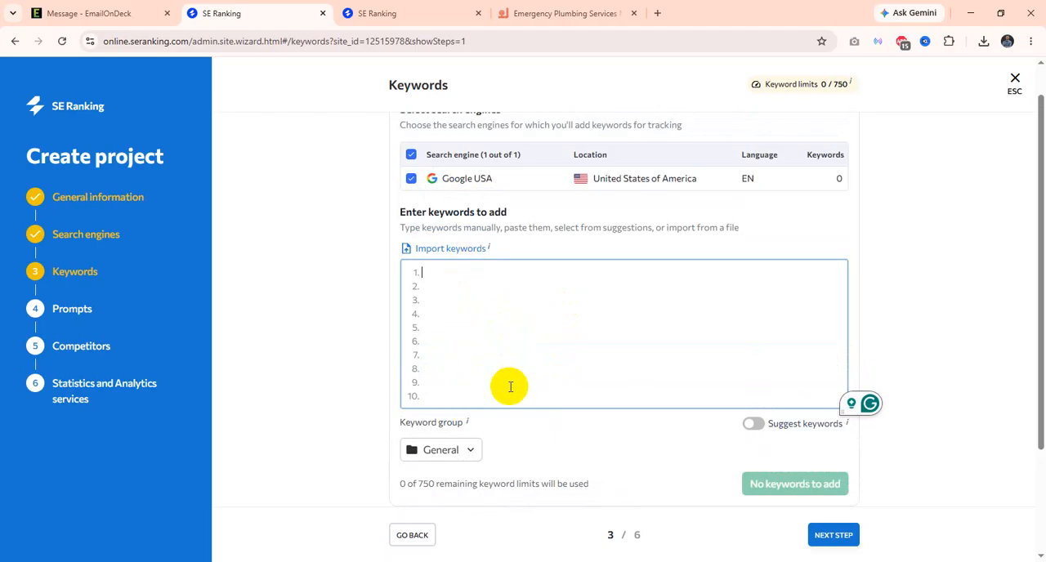
{"action": "scroll", "coordinate": [502, 416], "scroll_direction": "up", "scroll_amount": 1}
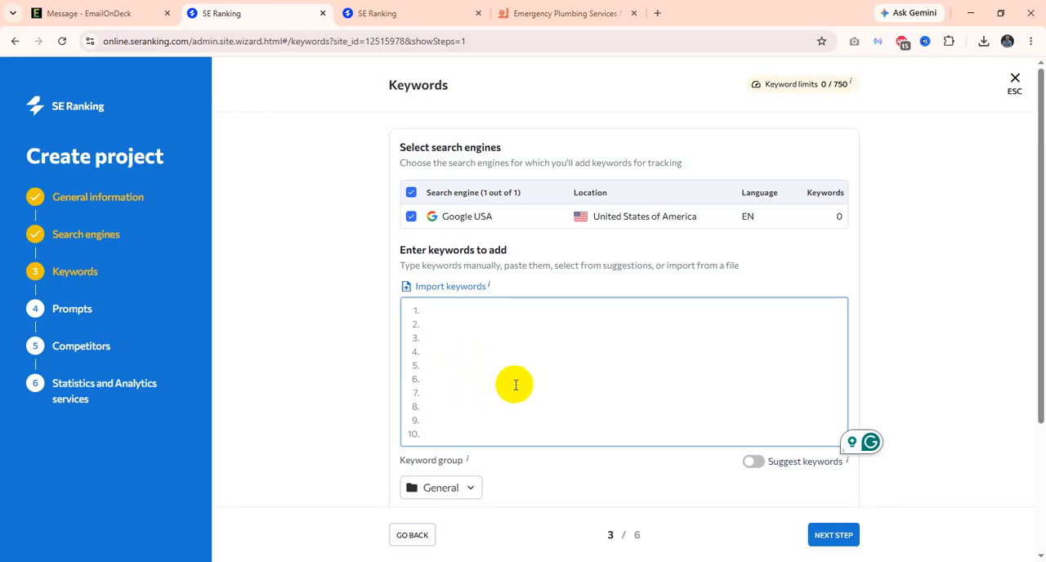
{"action": "scroll", "coordinate": [544, 385], "scroll_direction": "down", "scroll_amount": 2}
{"action": "scroll", "coordinate": [735, 155], "scroll_direction": "up", "scroll_amount": 1}
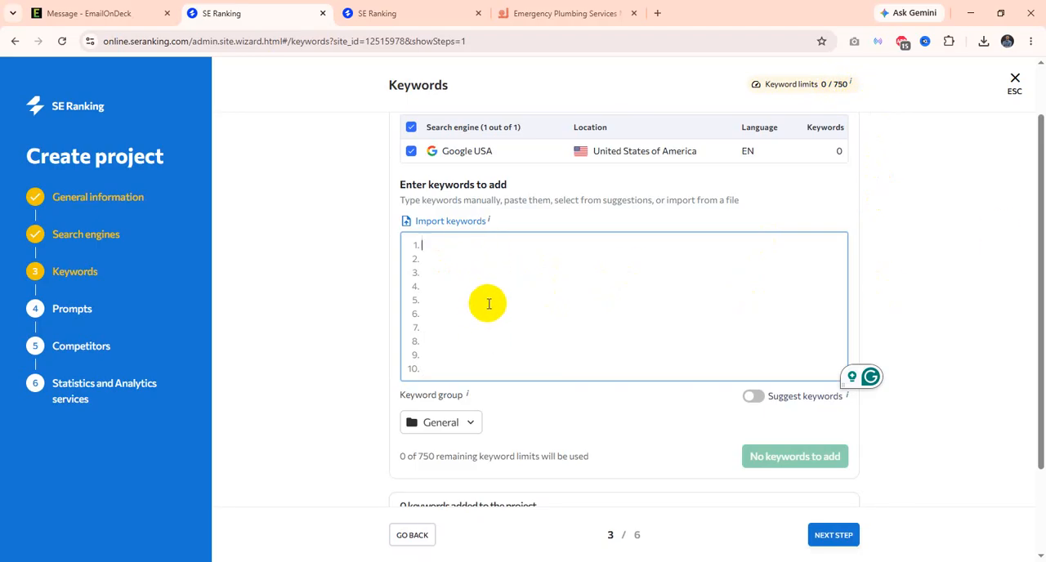
Step: Search Google for "wordstream keyword tool" in a new browser tab and open WordStream's Free Keyword Tool
{"action": "left_click", "coordinate": [656, 14]}
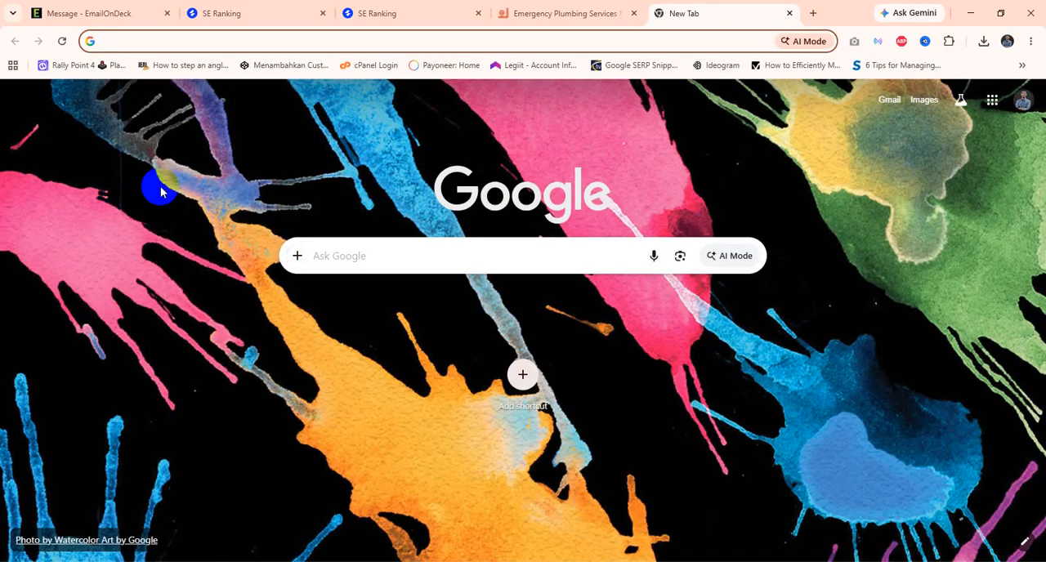
{"action": "type", "text": "wor"}
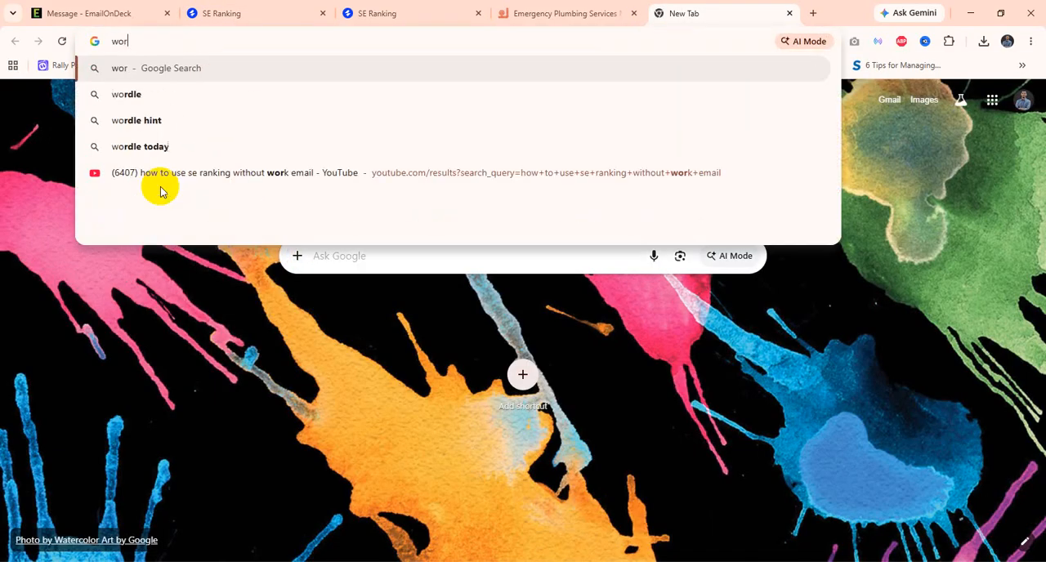
{"action": "type", "text": "dstrea"}
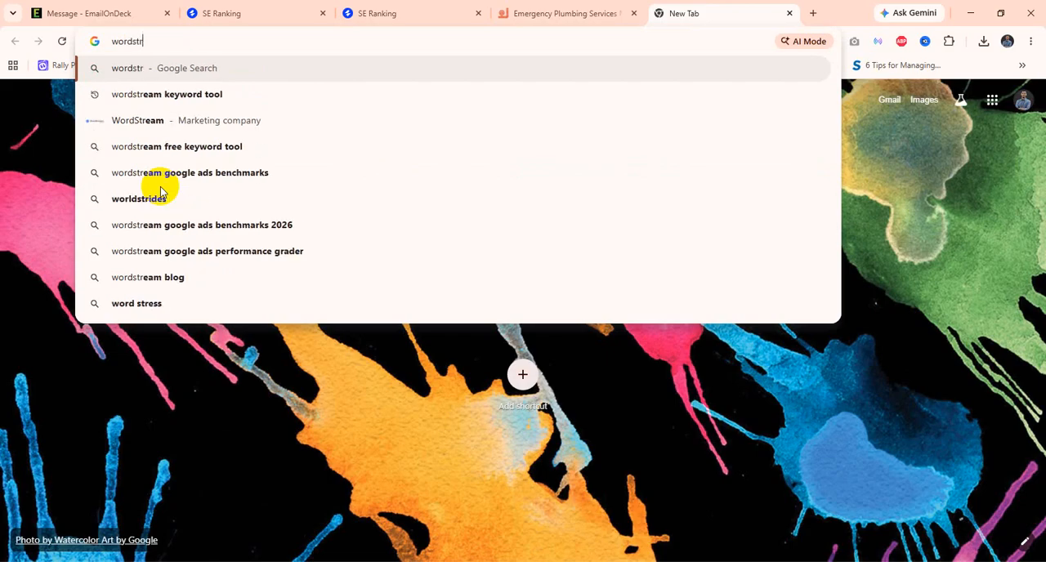
{"action": "left_click", "coordinate": [243, 96]}
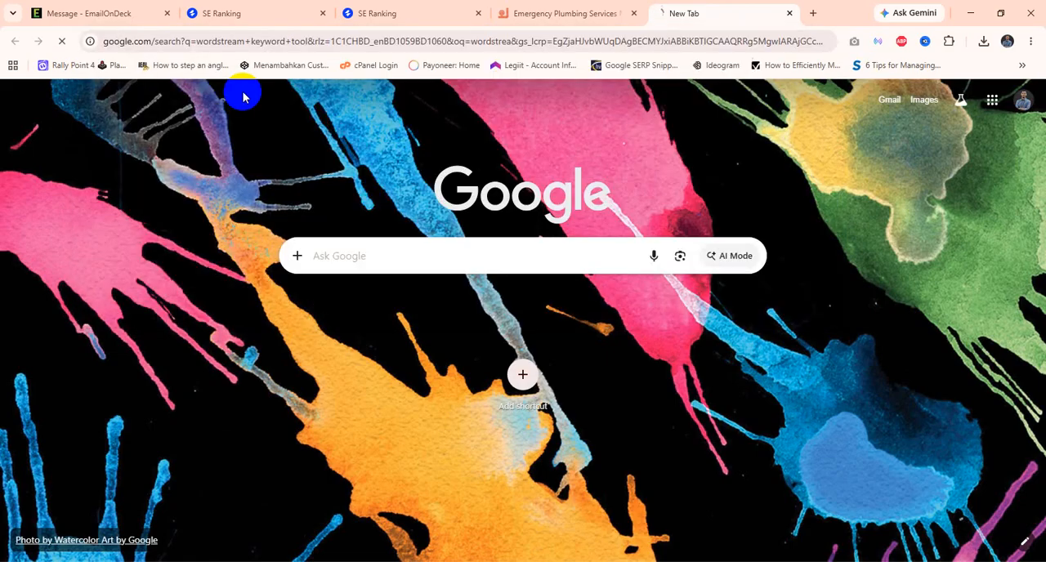
{"action": "left_click", "coordinate": [211, 206]}
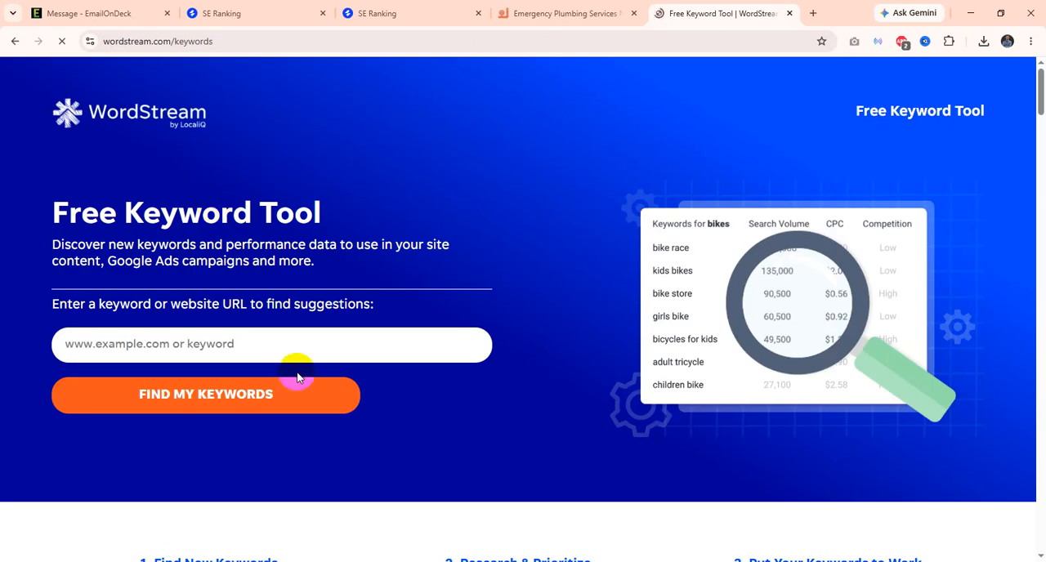
Step: Look up keyword suggestions for "Plumbing Services" in the Free Keyword Tool
{"action": "left_click", "coordinate": [231, 345]}
{"action": "type", "text": "Plumbing Services"}
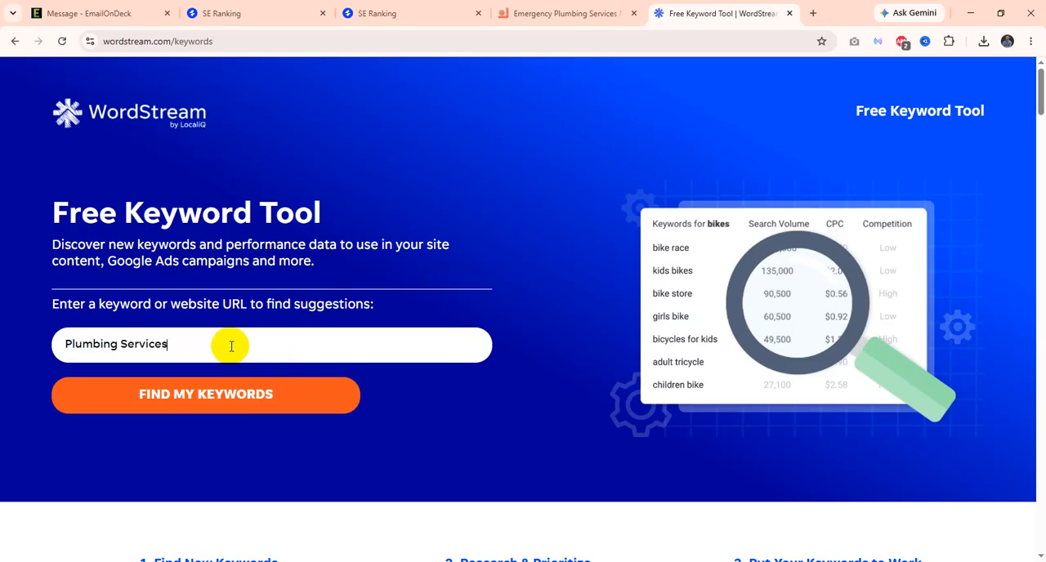
{"action": "left_click", "coordinate": [195, 400]}
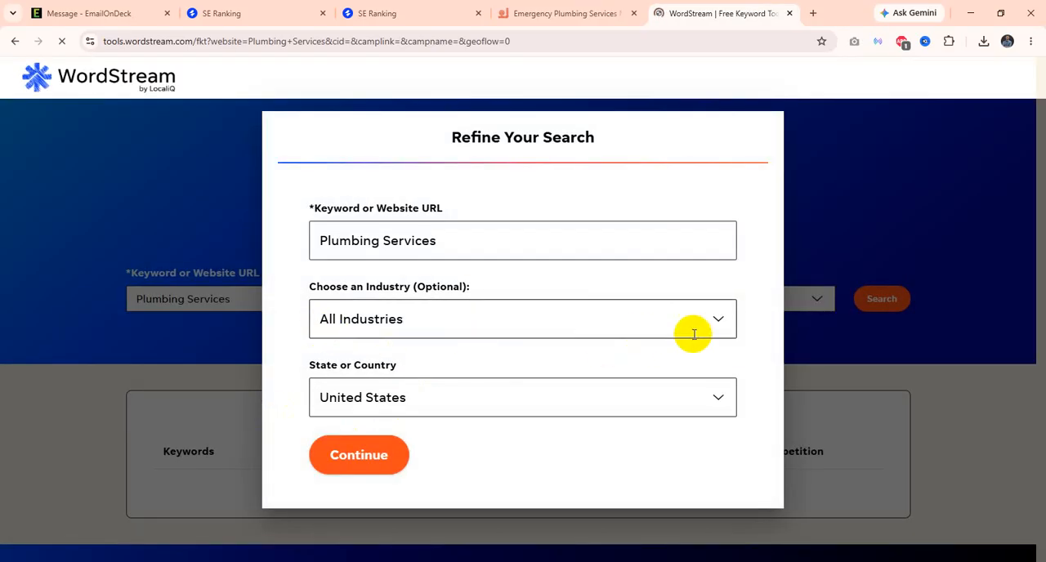
Step: Refine the Plumbing Services keyword search with the Home & Home Improvement industry and load the keyword results
{"action": "left_click", "coordinate": [719, 323]}
{"action": "scroll", "coordinate": [423, 465], "scroll_direction": "down", "scroll_amount": 3}
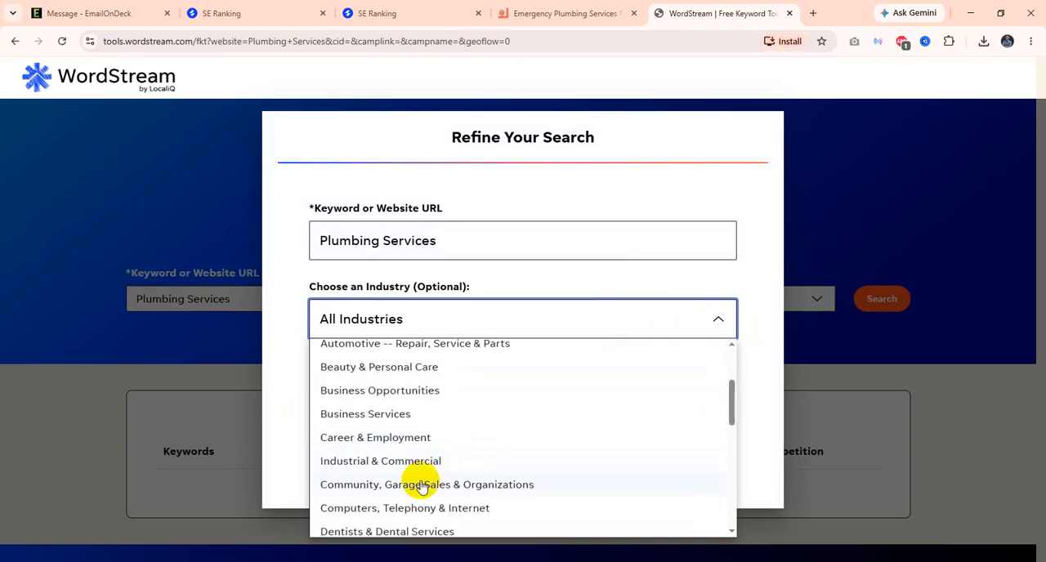
{"action": "scroll", "coordinate": [415, 469], "scroll_direction": "down", "scroll_amount": 3}
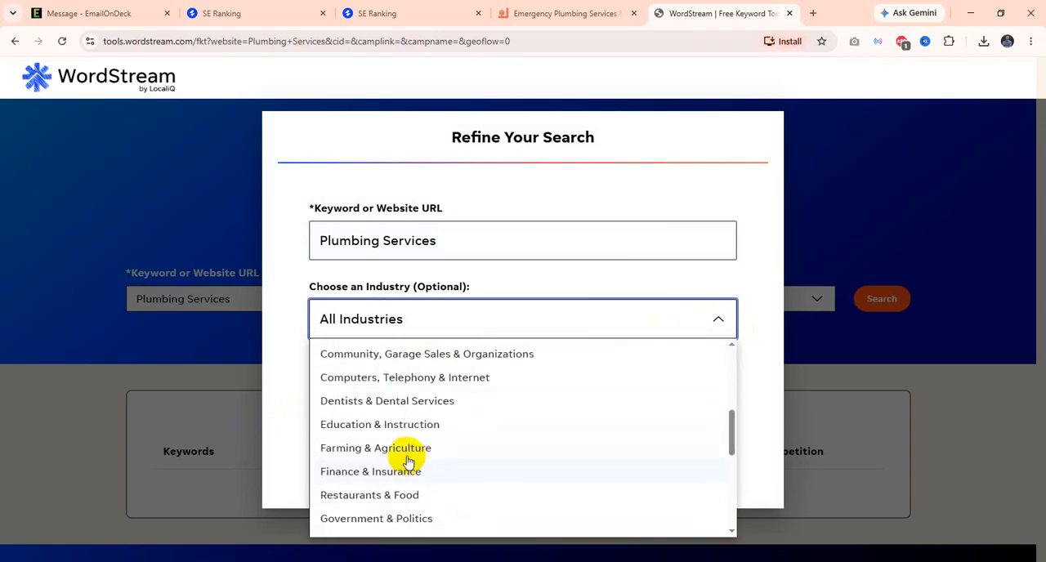
{"action": "scroll", "coordinate": [423, 439], "scroll_direction": "down", "scroll_amount": 1}
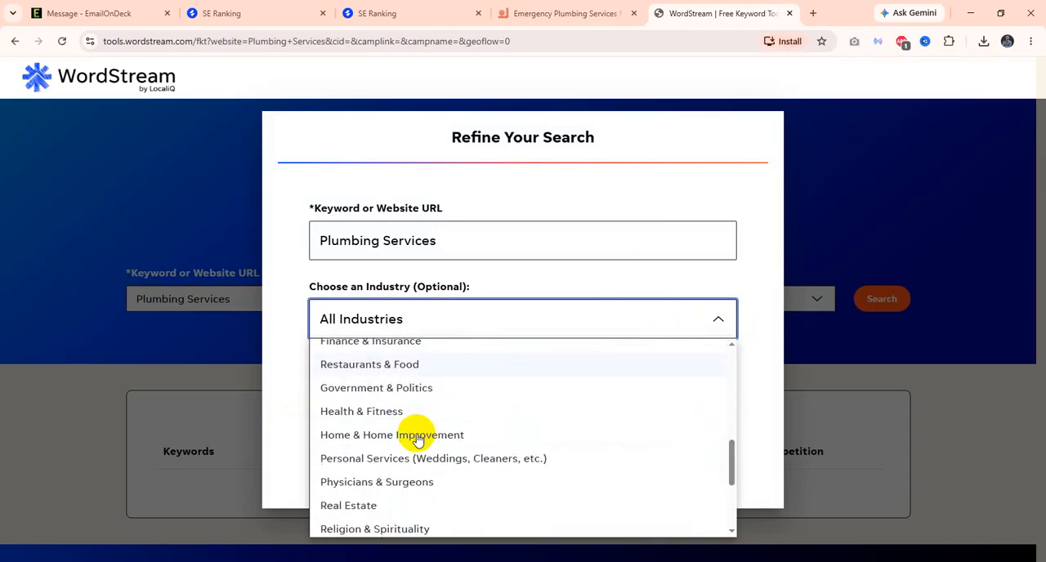
{"action": "left_click", "coordinate": [448, 443]}
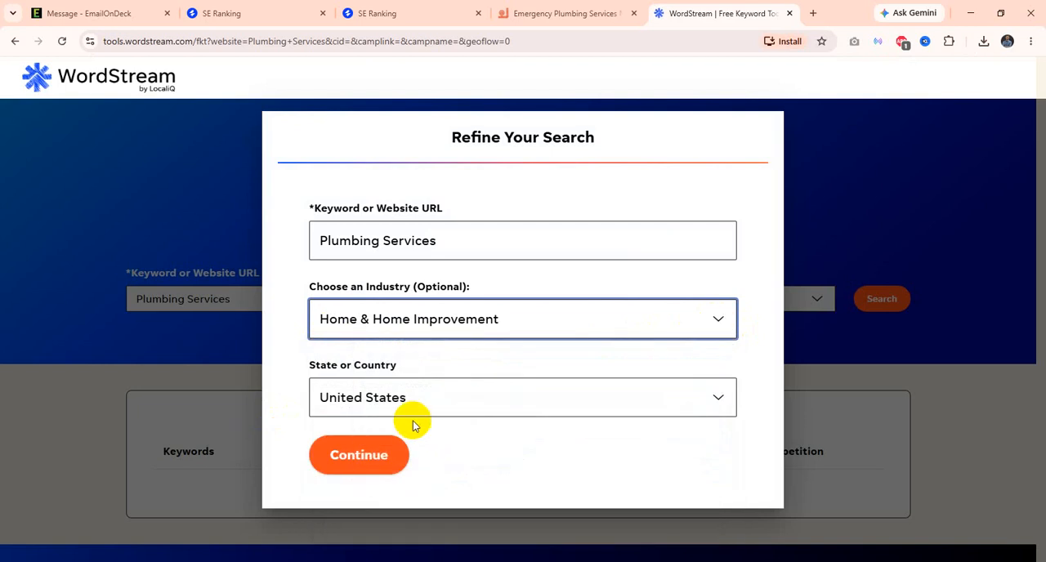
{"action": "left_click", "coordinate": [374, 472]}
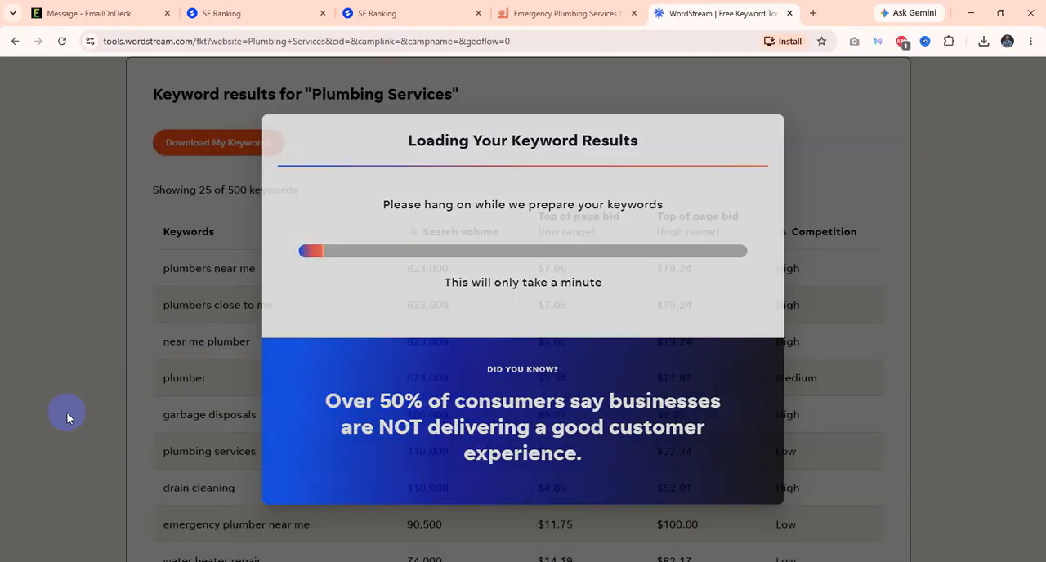
Step: Request the full keyword list download by entering the contact's e-mail and choosing Client Business as the research purpose
{"action": "scroll", "coordinate": [308, 442], "scroll_direction": "down", "scroll_amount": 1}
{"action": "scroll", "coordinate": [311, 444], "scroll_direction": "down", "scroll_amount": 2}
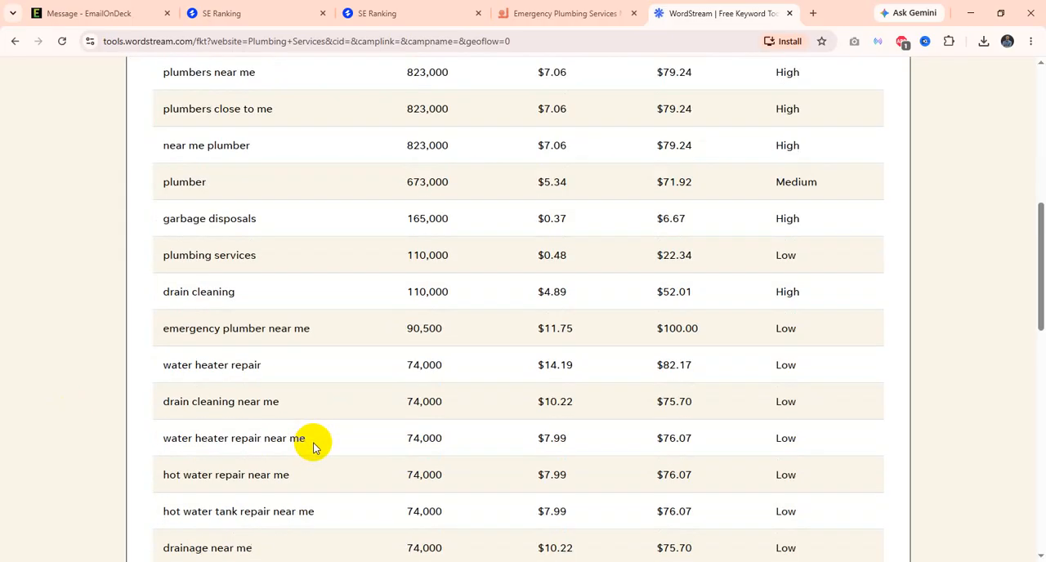
{"action": "scroll", "coordinate": [294, 409], "scroll_direction": "up", "scroll_amount": 4}
{"action": "left_click", "coordinate": [246, 214]}
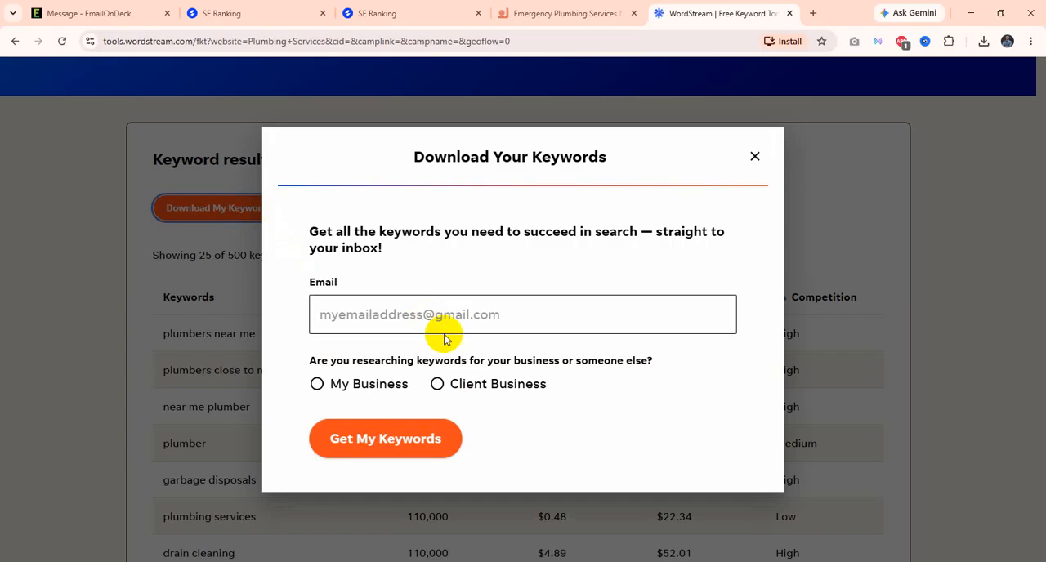
{"action": "left_click", "coordinate": [401, 315]}
{"action": "left_click", "coordinate": [441, 345]}
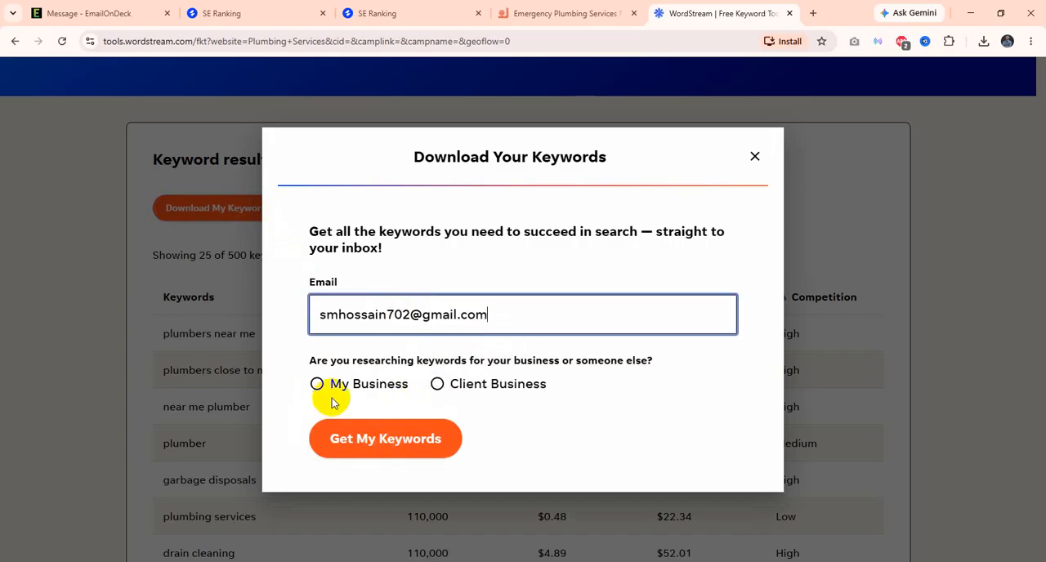
{"action": "left_click", "coordinate": [437, 384]}
{"action": "left_click", "coordinate": [400, 448]}
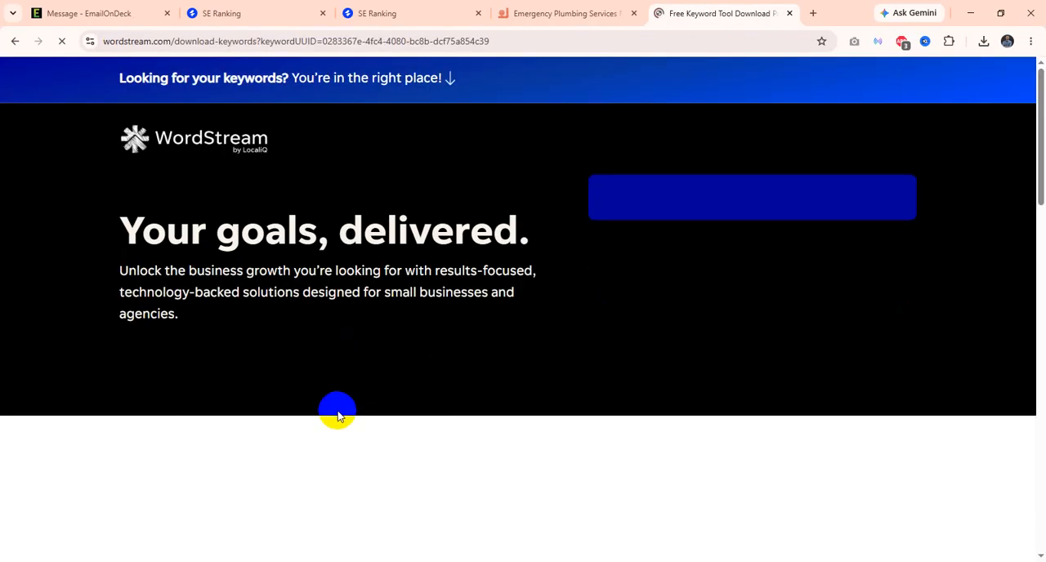
Step: Download the generated WordStream keyword file and open it in Excel
{"action": "scroll", "coordinate": [500, 421], "scroll_direction": "down", "scroll_amount": 15}
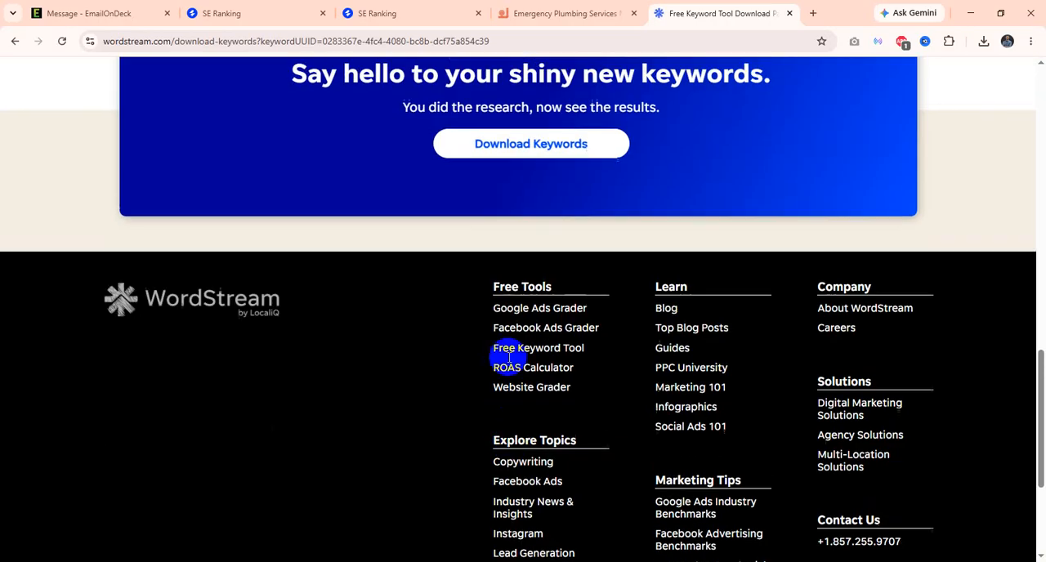
{"action": "scroll", "coordinate": [508, 358], "scroll_direction": "up", "scroll_amount": 2}
{"action": "left_click", "coordinate": [565, 260]}
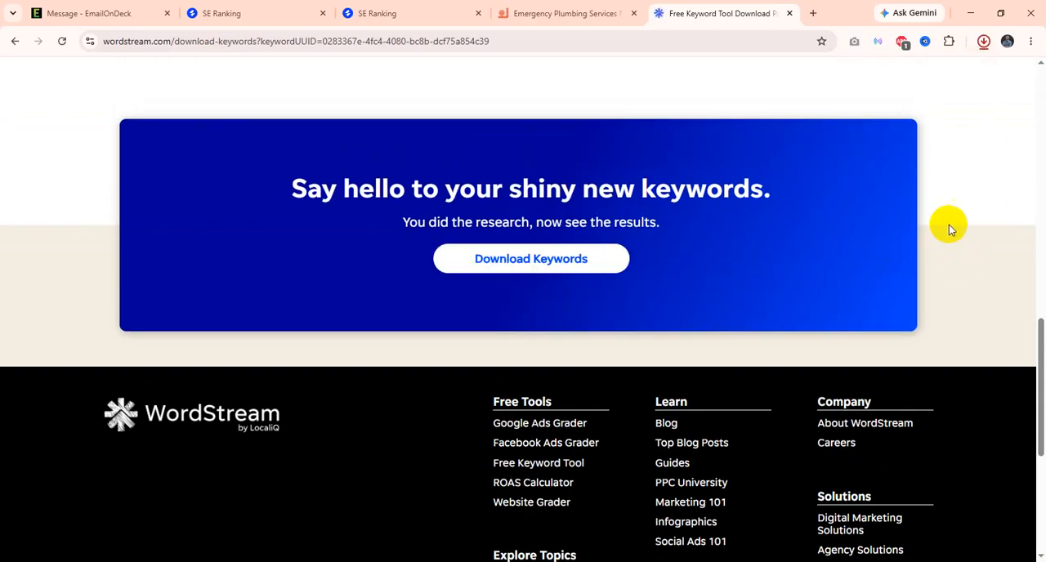
{"action": "left_click", "coordinate": [876, 90]}
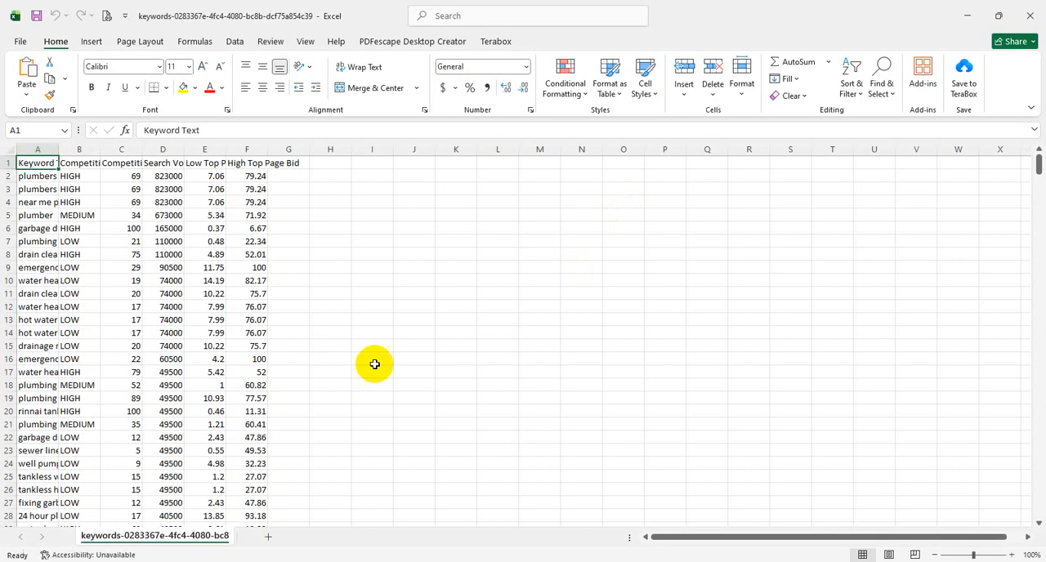
Step: Widen column A to fit the keyword text and copy the keywords in cells A2 to A130
{"action": "double_click", "coordinate": [59, 149]}
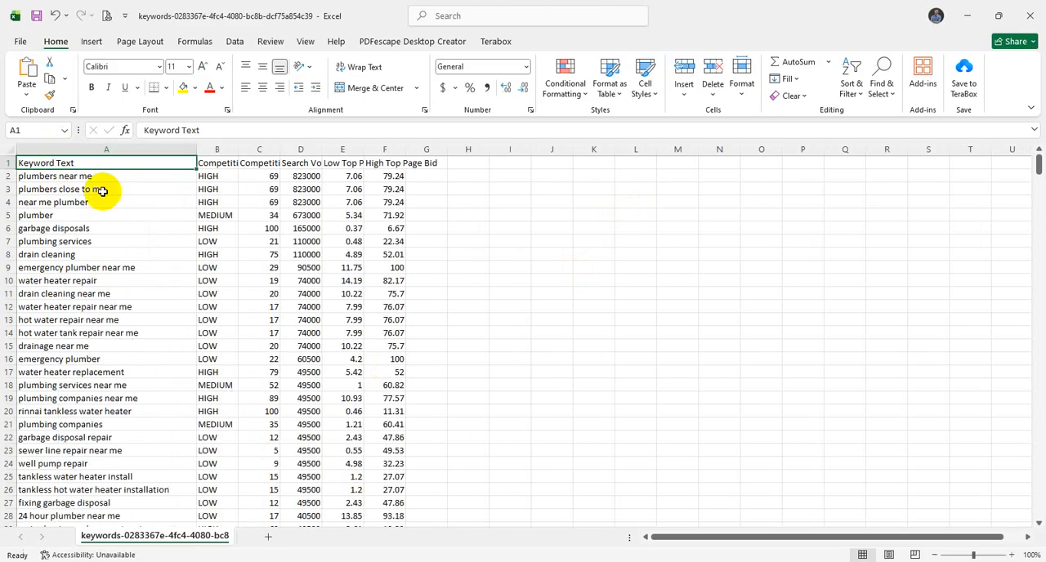
{"action": "left_click", "coordinate": [113, 179]}
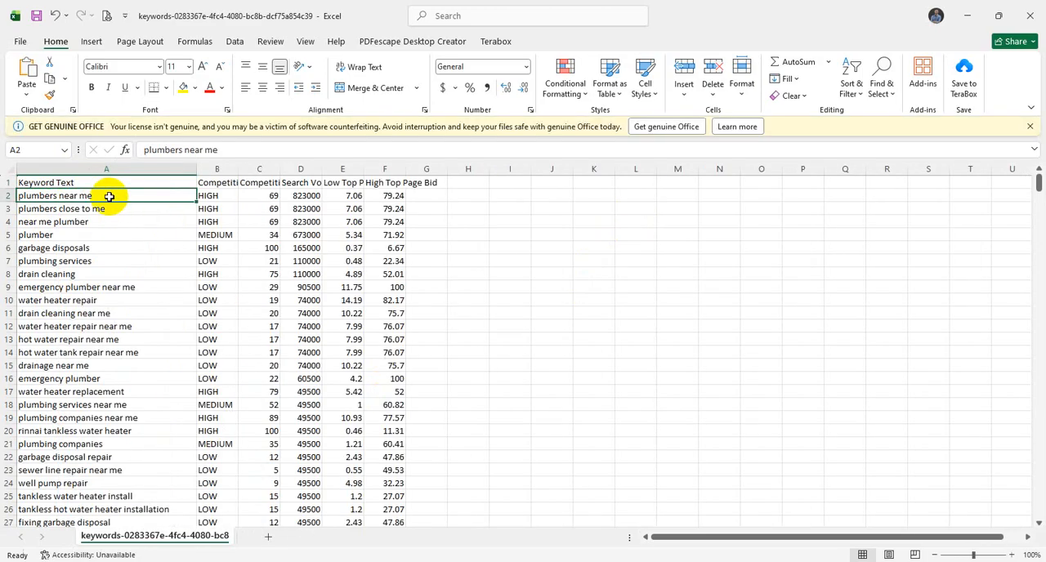
{"action": "left_click_drag", "start_coordinate": [110, 218], "coordinate": [90, 298]}
{"action": "key", "text": "ctrl+c"}
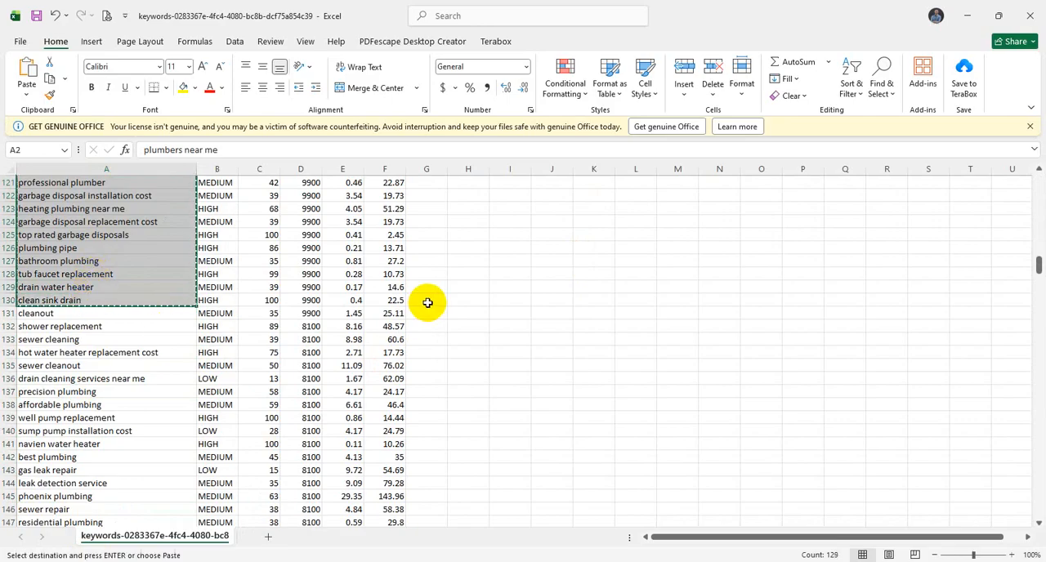
{"action": "left_click", "coordinate": [427, 301]}
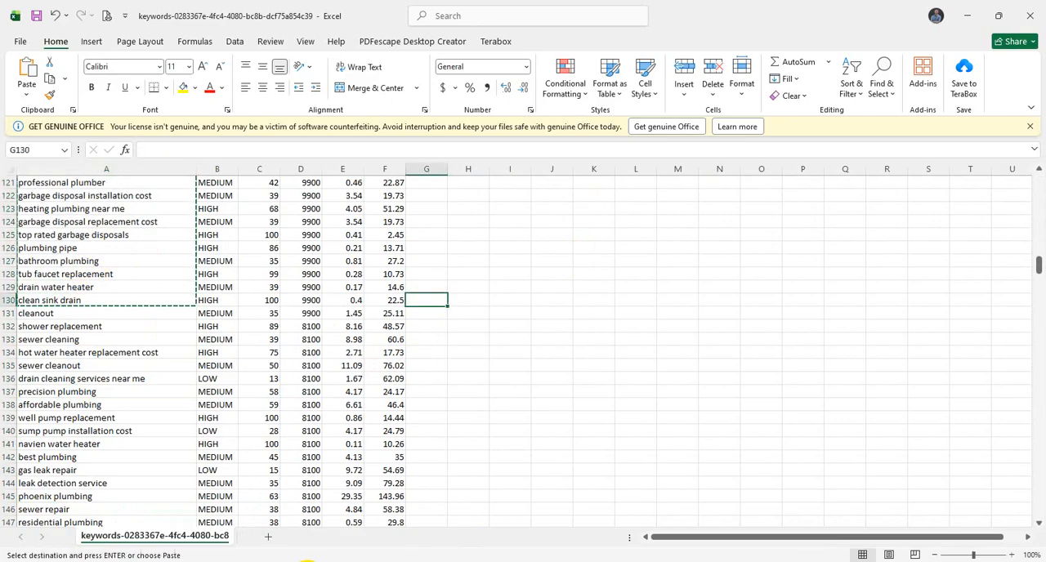
Step: Switch back to SE Ranking's project setup, paste the copied keywords into the keyword list, and add them to the project
{"action": "key", "text": "alt+Tab"}
{"action": "left_click", "coordinate": [281, 10]}
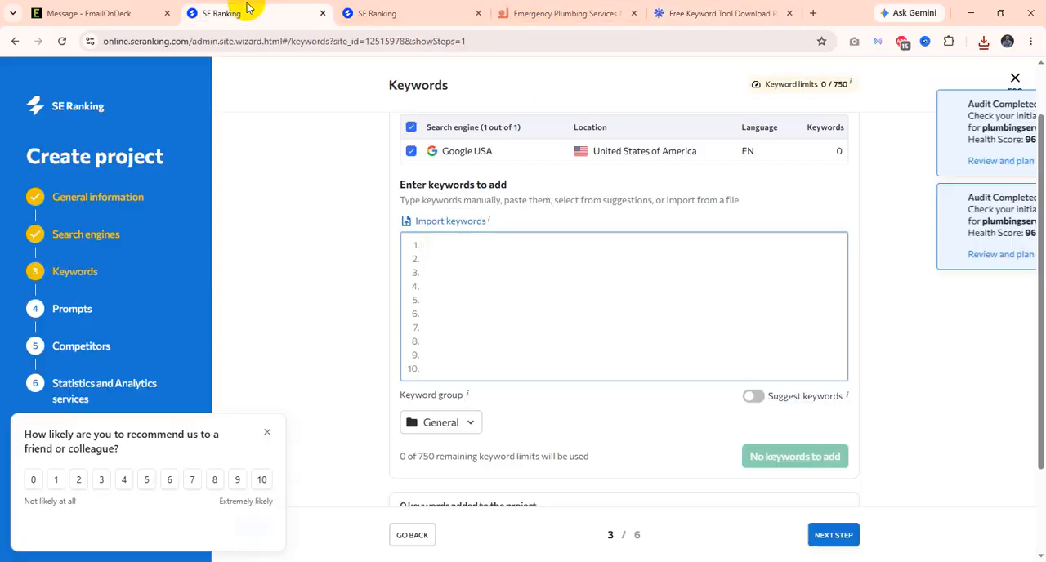
{"action": "left_click", "coordinate": [460, 250]}
{"action": "key", "text": "ctrl+v"}
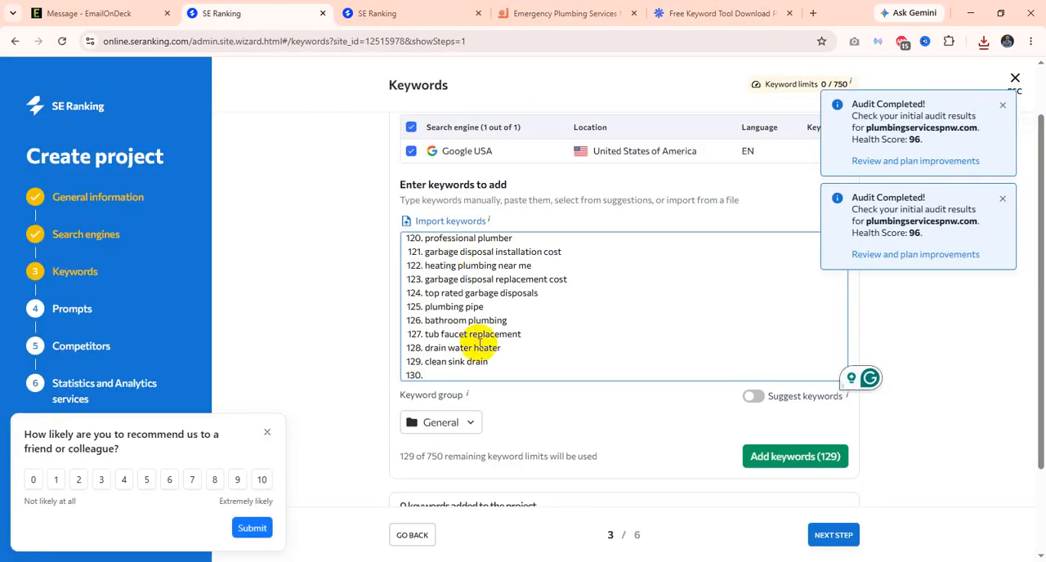
{"action": "left_click", "coordinate": [267, 433]}
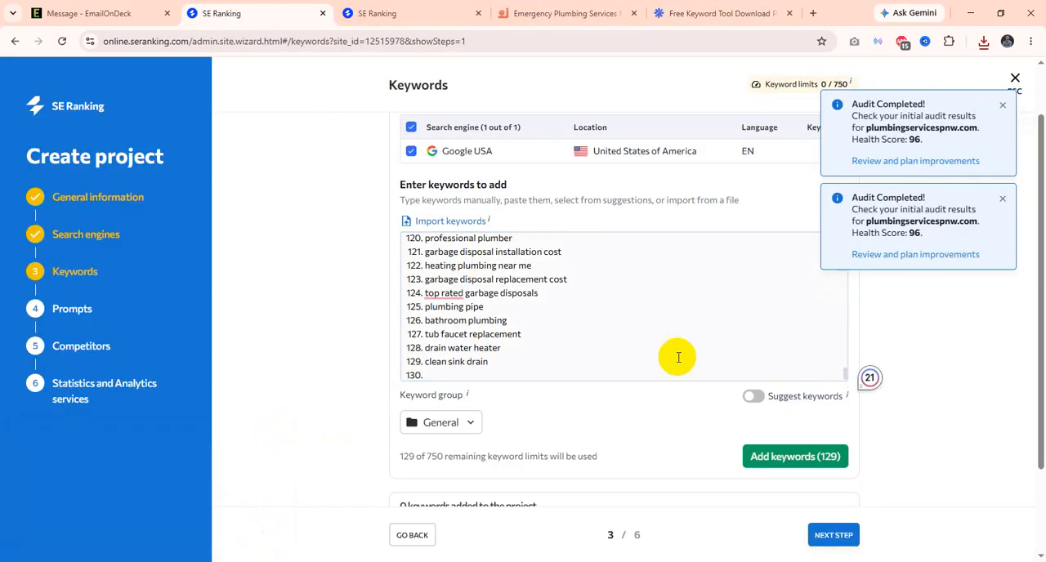
{"action": "left_click", "coordinate": [797, 456]}
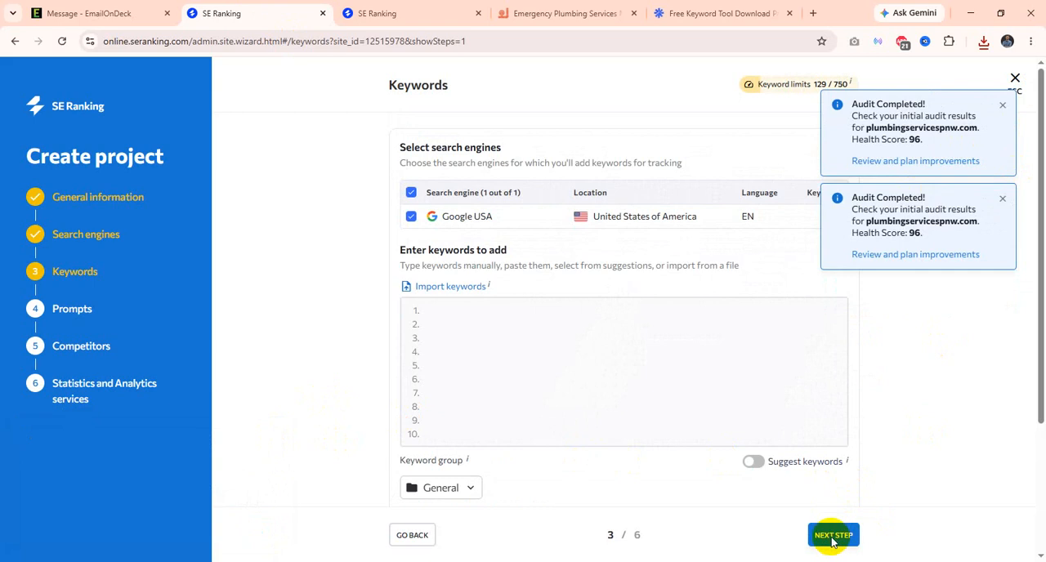
Step: Finish the project setup, dismissing the audit notifications and skipping the prompts, competitors and analytics services stages
{"action": "left_click", "coordinate": [833, 538]}
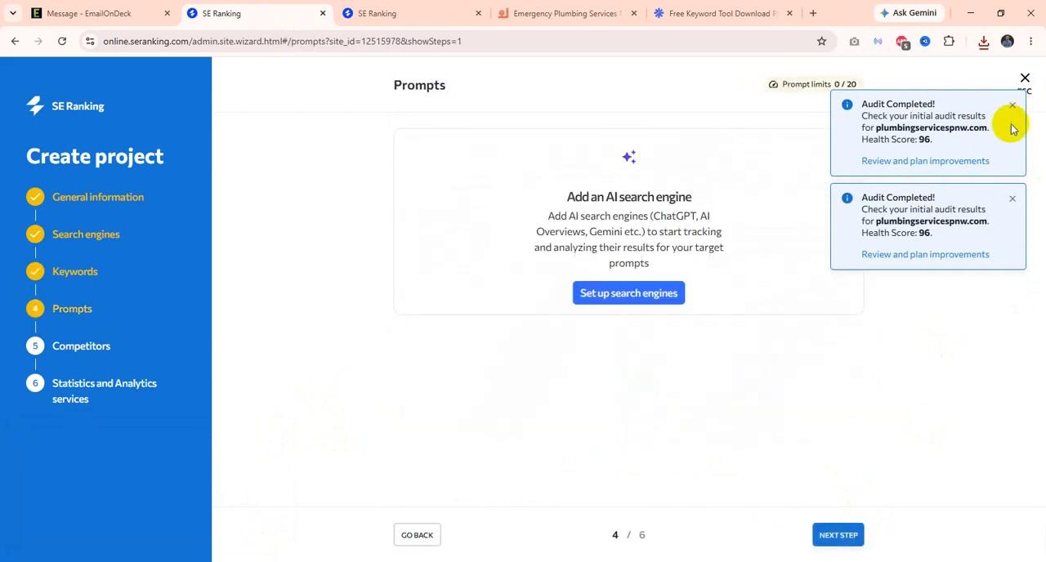
{"action": "left_click", "coordinate": [1012, 109]}
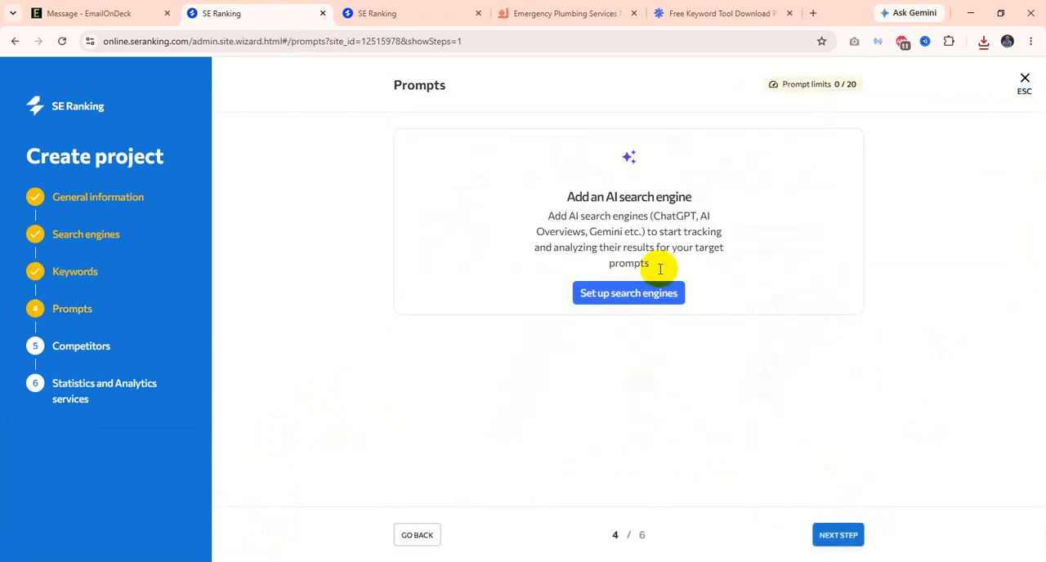
{"action": "left_click", "coordinate": [837, 536]}
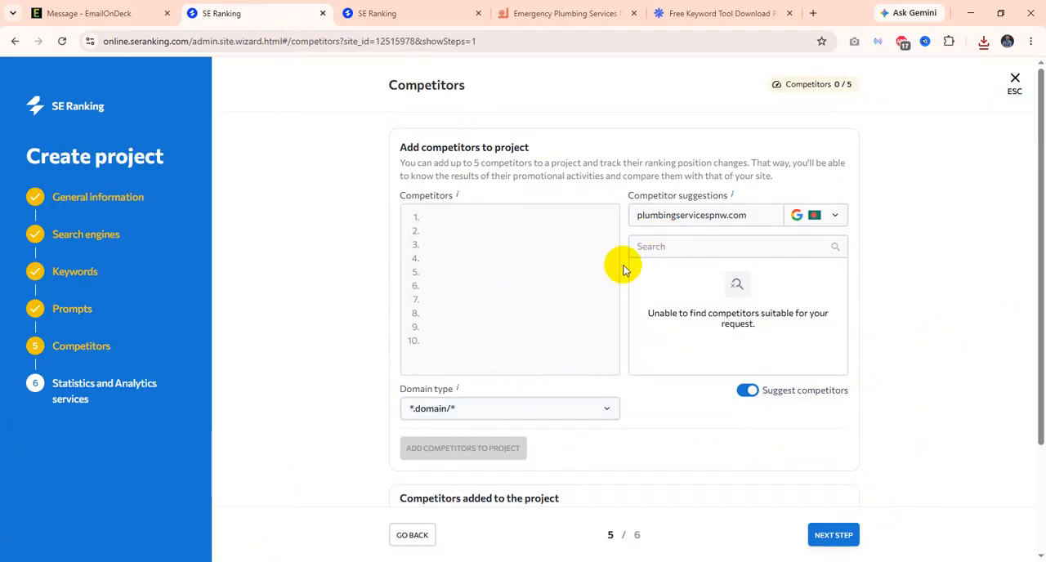
{"action": "left_click", "coordinate": [834, 536]}
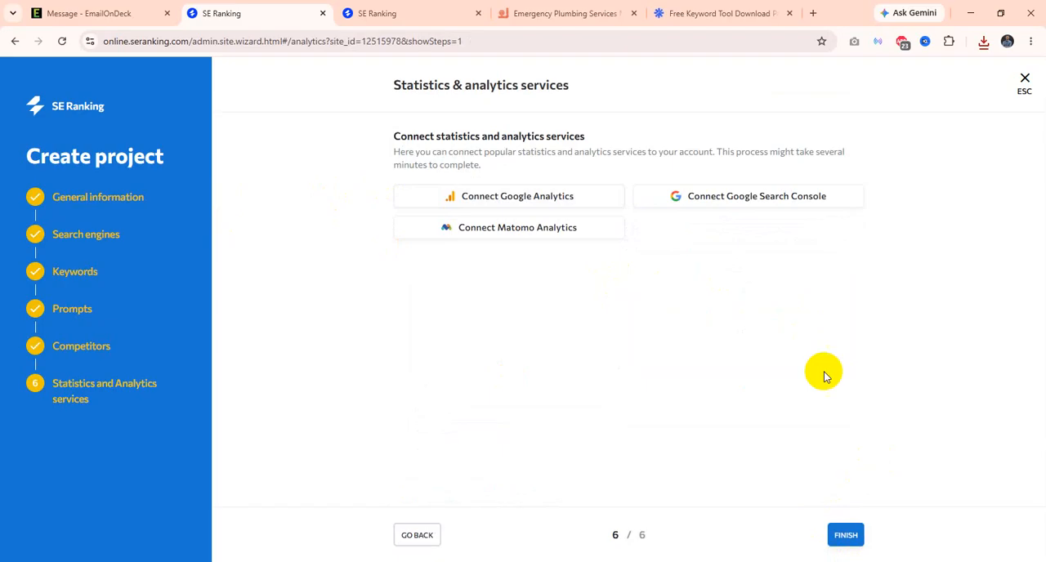
{"action": "left_click", "coordinate": [832, 531]}
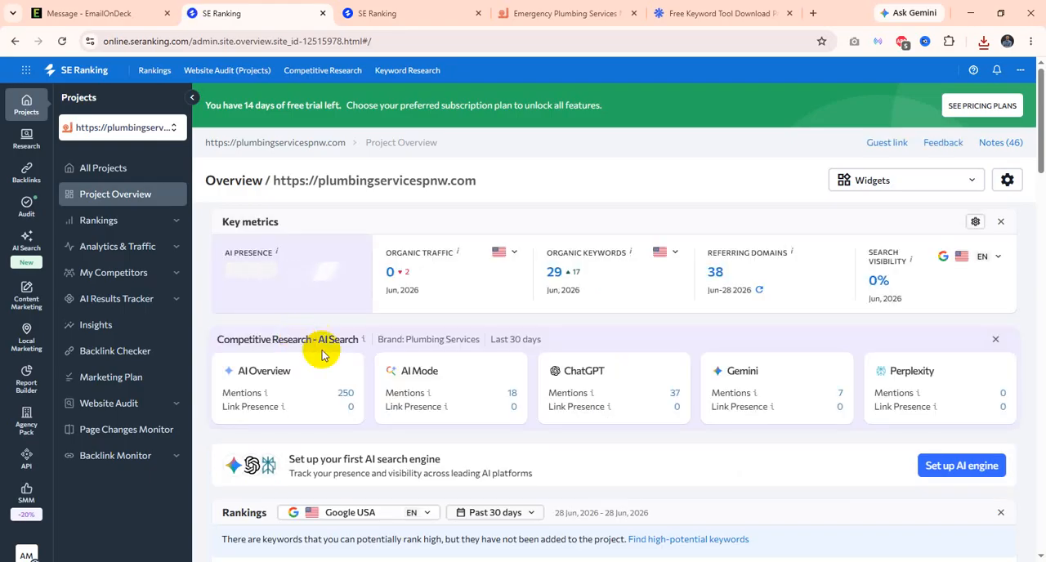
Step: Look over the project overview, then open the detailed Rankings report and examine its position summary and chart
{"action": "scroll", "coordinate": [401, 344], "scroll_direction": "down", "scroll_amount": 3}
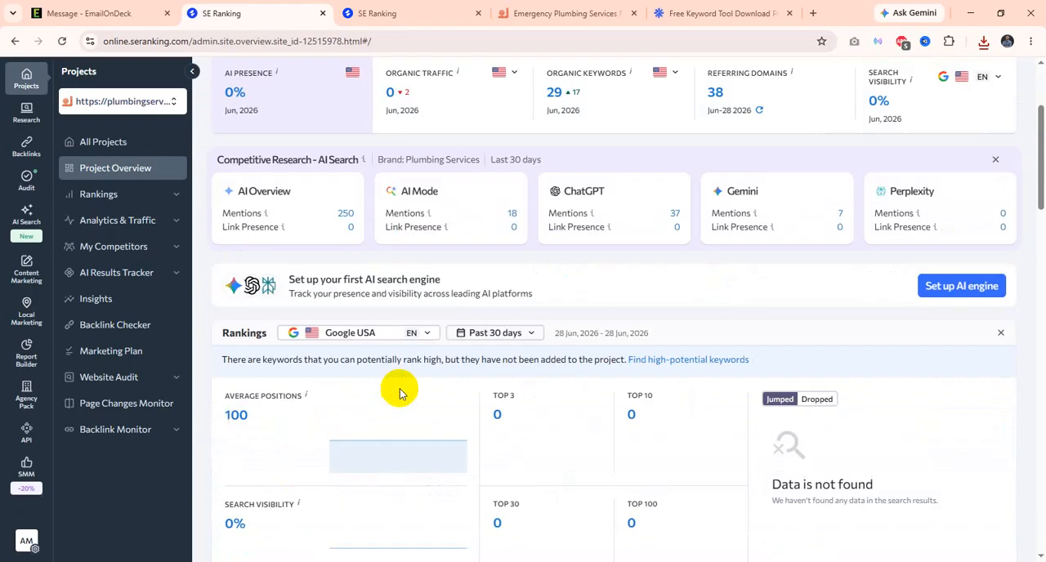
{"action": "left_click", "coordinate": [152, 194]}
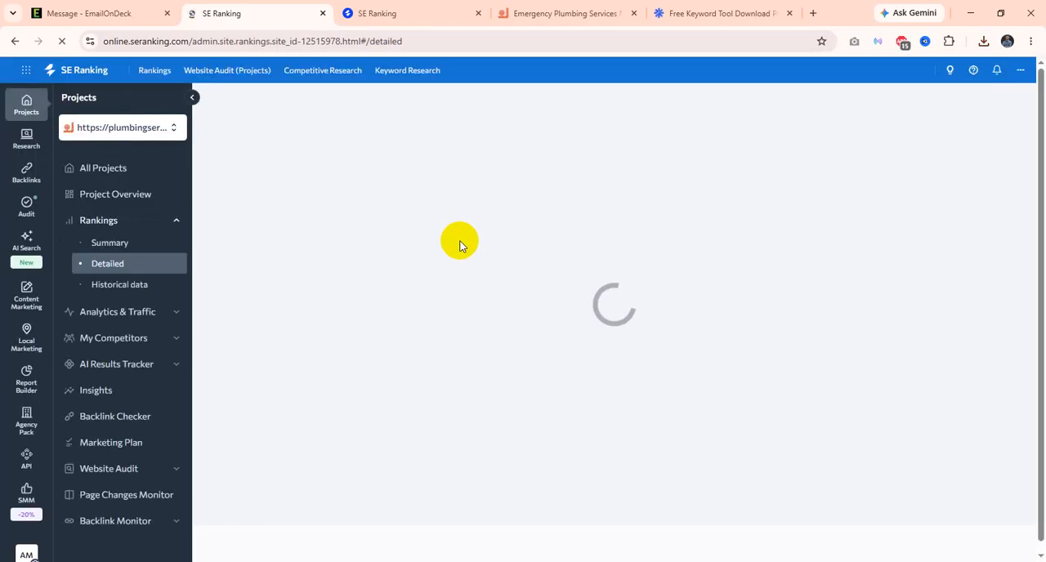
{"action": "scroll", "coordinate": [485, 362], "scroll_direction": "down", "scroll_amount": 3}
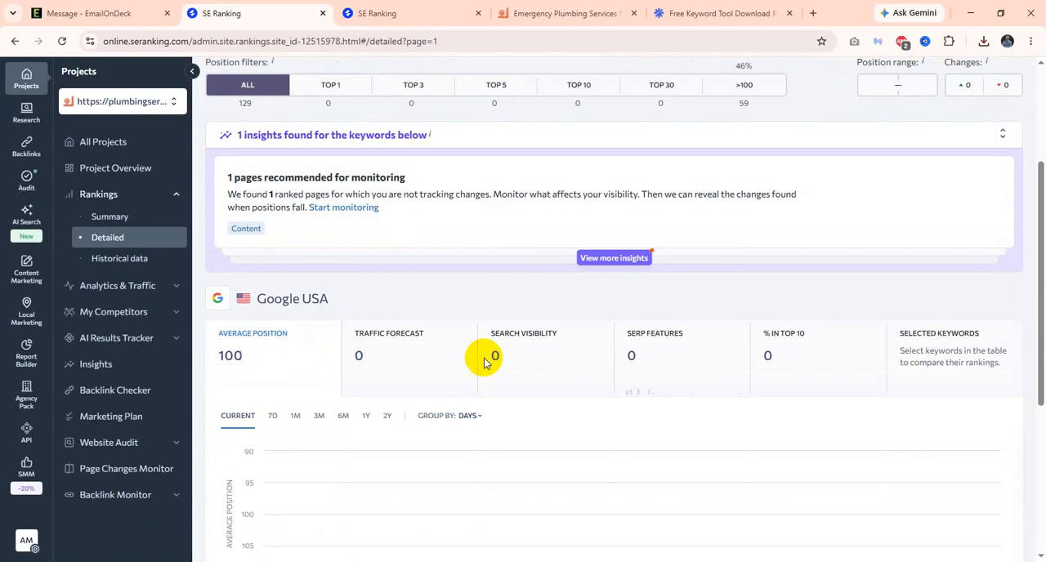
{"action": "scroll", "coordinate": [485, 362], "scroll_direction": "down", "scroll_amount": 3}
{"action": "scroll", "coordinate": [355, 324], "scroll_direction": "down", "scroll_amount": 3}
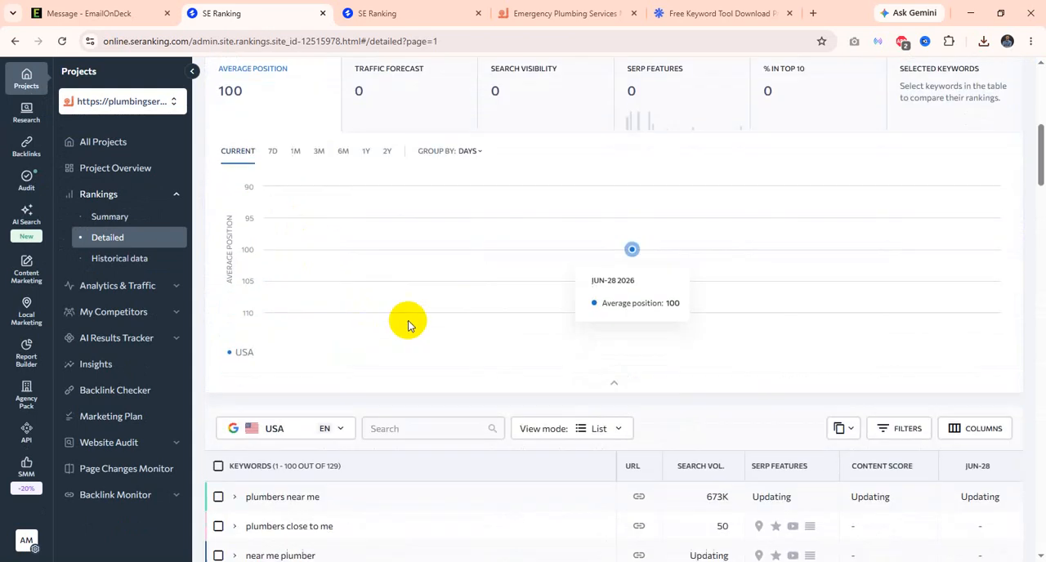
{"action": "scroll", "coordinate": [409, 324], "scroll_direction": "down", "scroll_amount": 3}
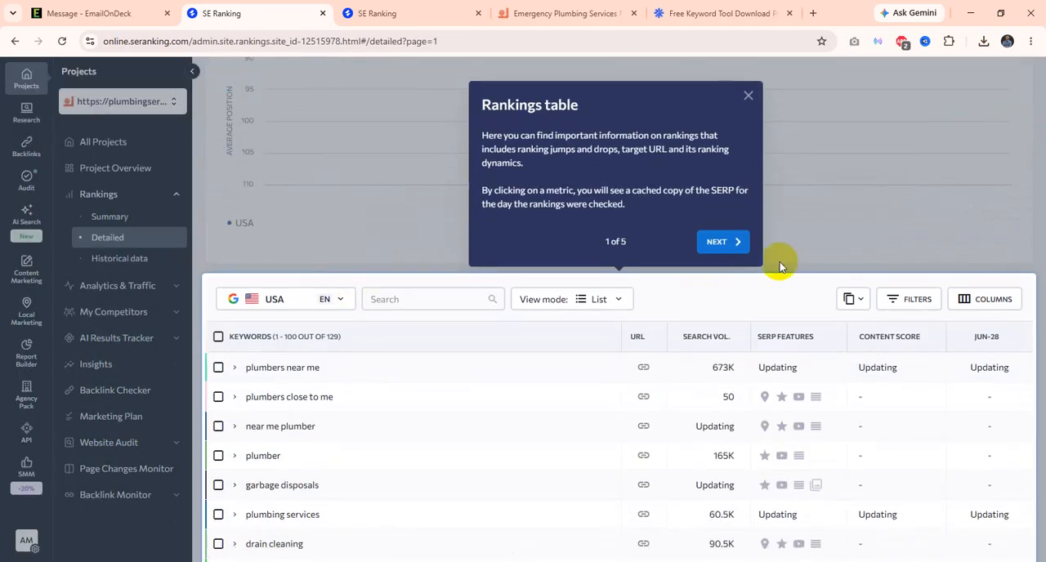
Step: Go through the five-part Rankings tour to its end and examine the keyword rankings table
{"action": "left_click", "coordinate": [722, 242]}
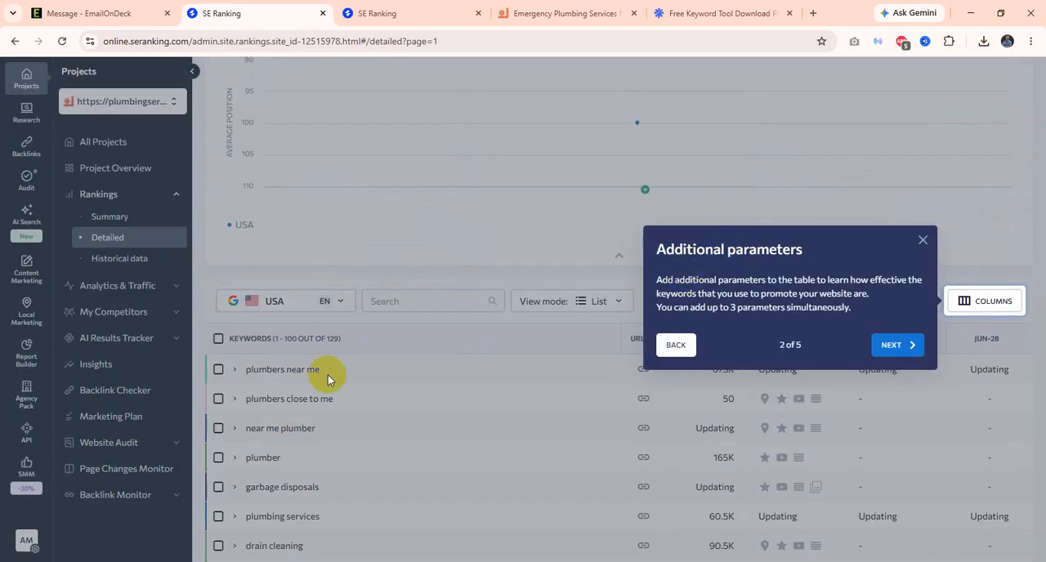
{"action": "left_click", "coordinate": [898, 345]}
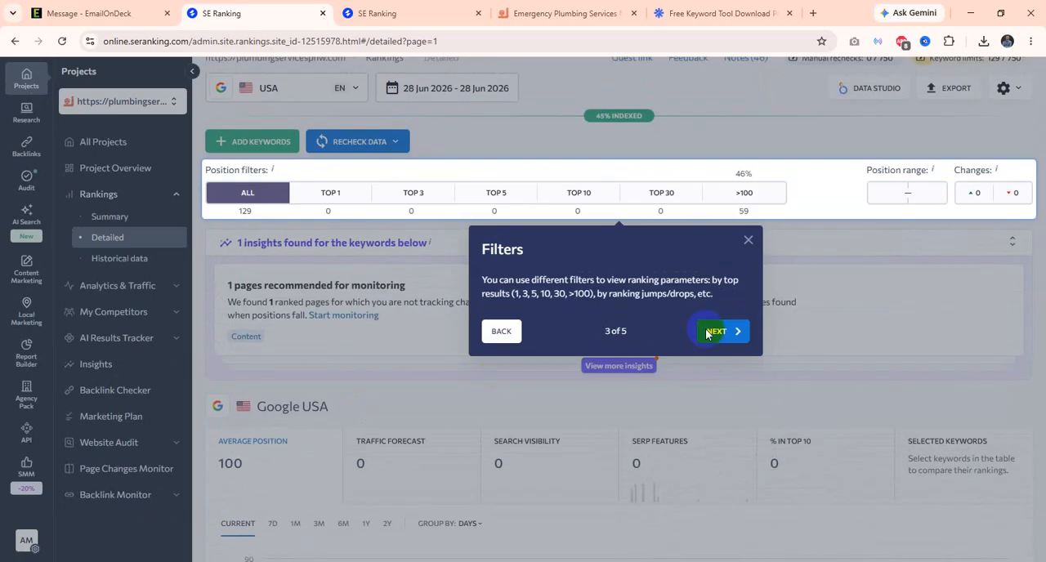
{"action": "left_click", "coordinate": [724, 331]}
{"action": "left_click", "coordinate": [670, 264]}
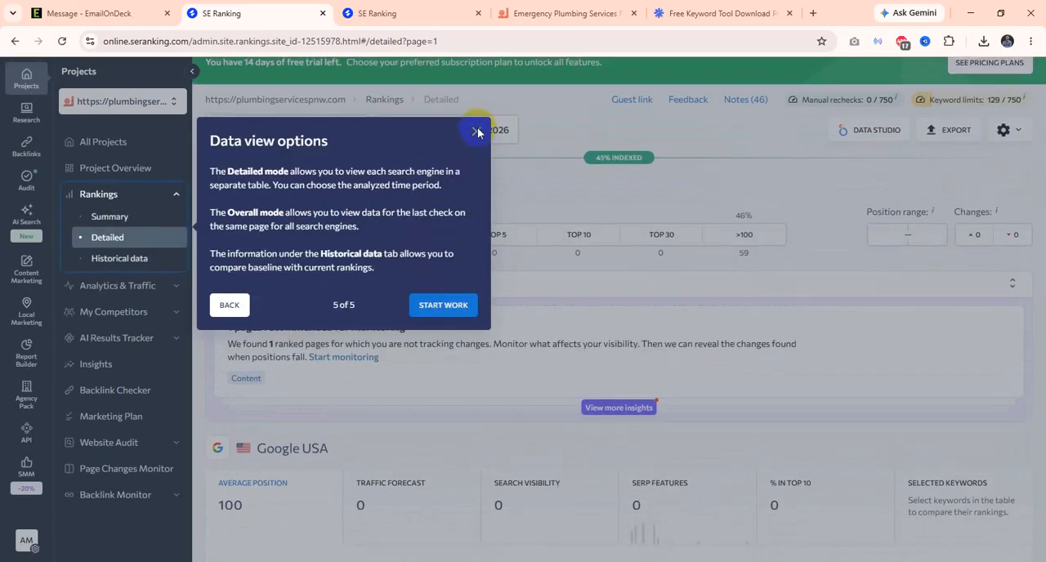
{"action": "left_click", "coordinate": [443, 305]}
{"action": "scroll", "coordinate": [490, 335], "scroll_direction": "down", "scroll_amount": 10}
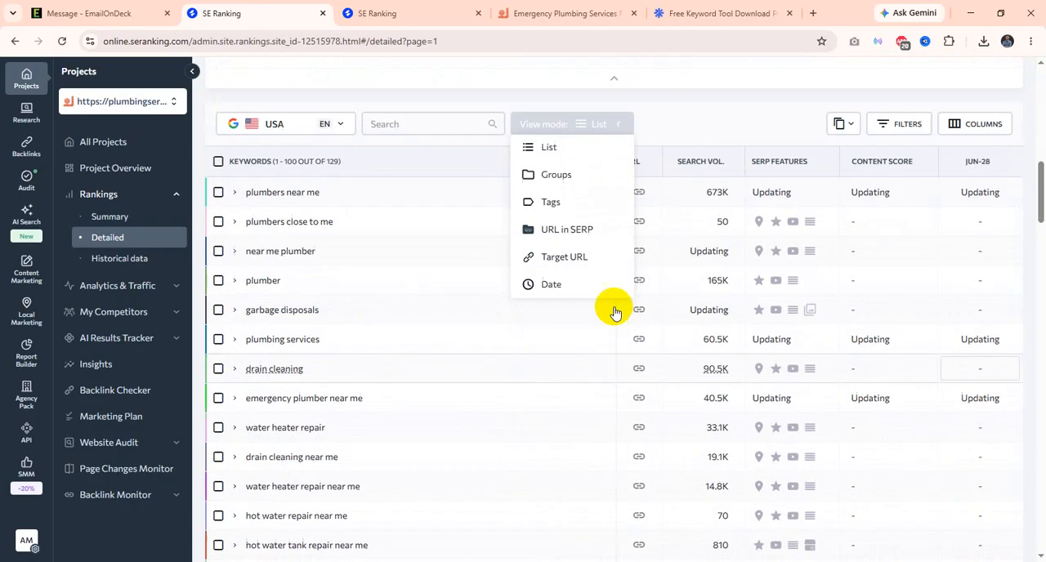
{"action": "scroll", "coordinate": [637, 359], "scroll_direction": "down", "scroll_amount": 1}
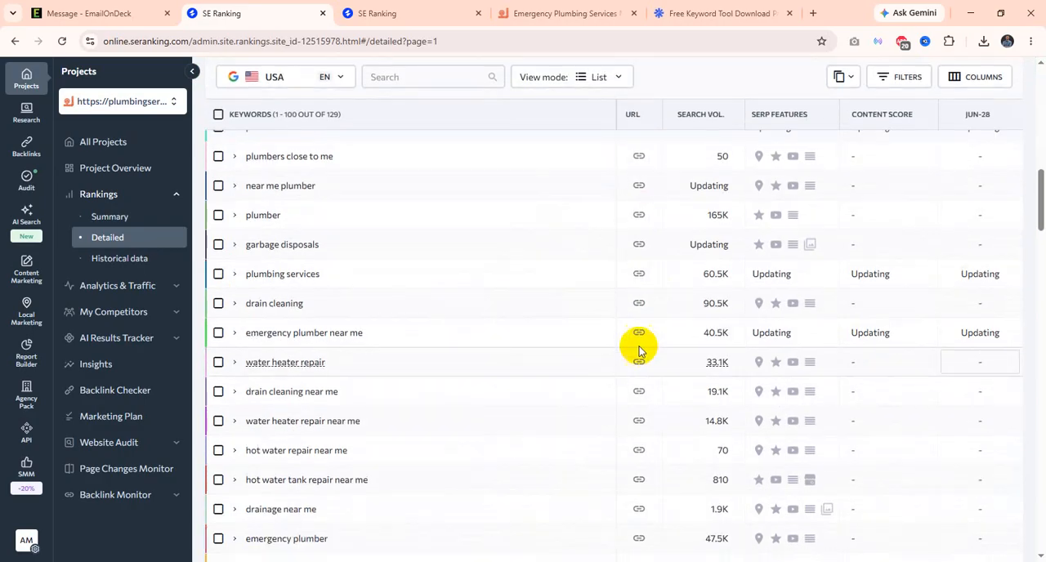
Step: Look through the keyword rankings table to the end of its first page and return to the first rows
{"action": "scroll", "coordinate": [639, 335], "scroll_direction": "down", "scroll_amount": 2}
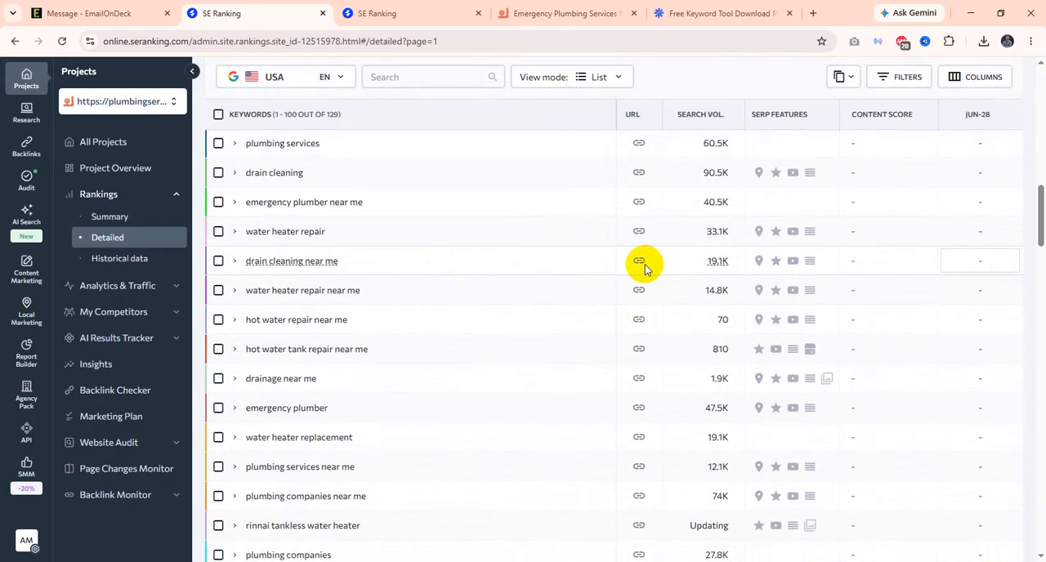
{"action": "scroll", "coordinate": [643, 327], "scroll_direction": "down", "scroll_amount": 15}
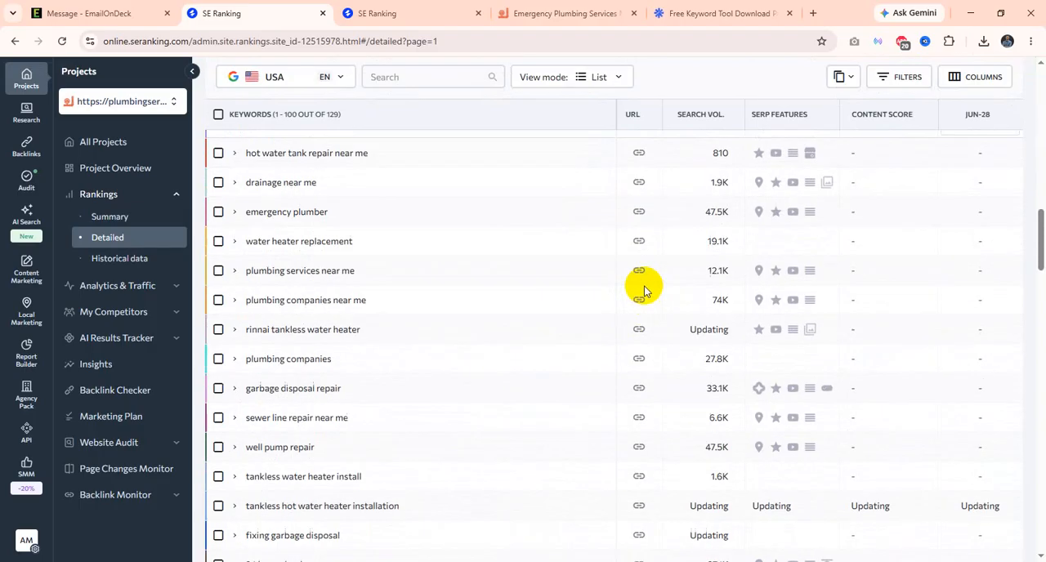
{"action": "scroll", "coordinate": [638, 389], "scroll_direction": "down", "scroll_amount": 15}
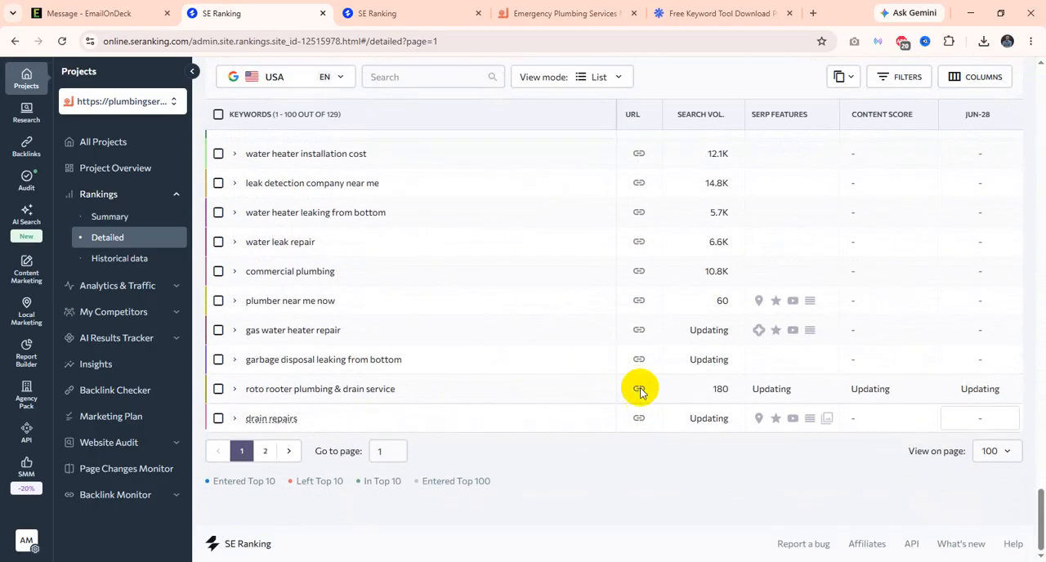
{"action": "scroll", "coordinate": [639, 384], "scroll_direction": "up", "scroll_amount": 10}
{"action": "scroll", "coordinate": [640, 371], "scroll_direction": "up", "scroll_amount": 12}
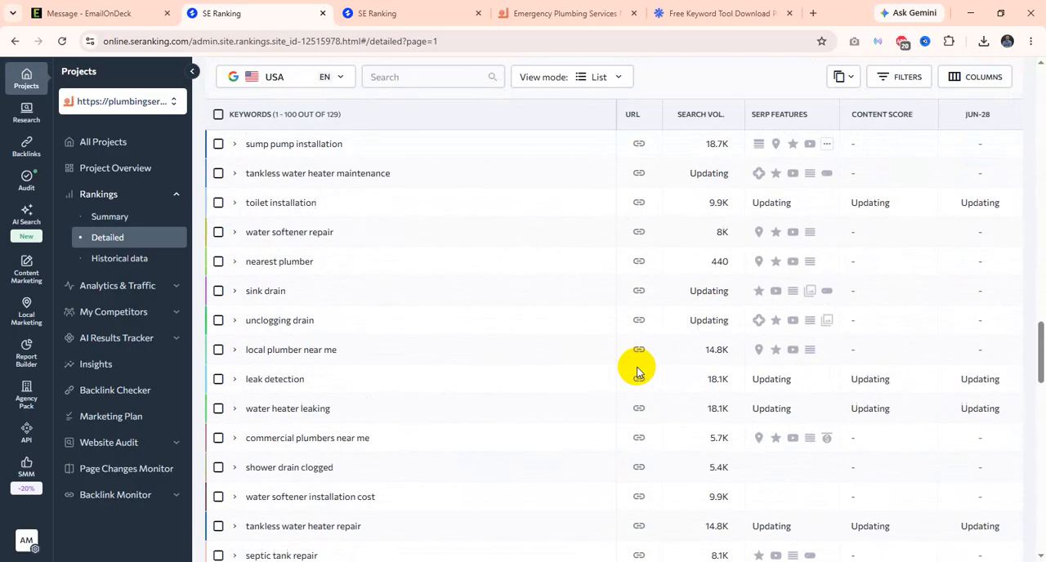
{"action": "scroll", "coordinate": [640, 351], "scroll_direction": "up", "scroll_amount": 5}
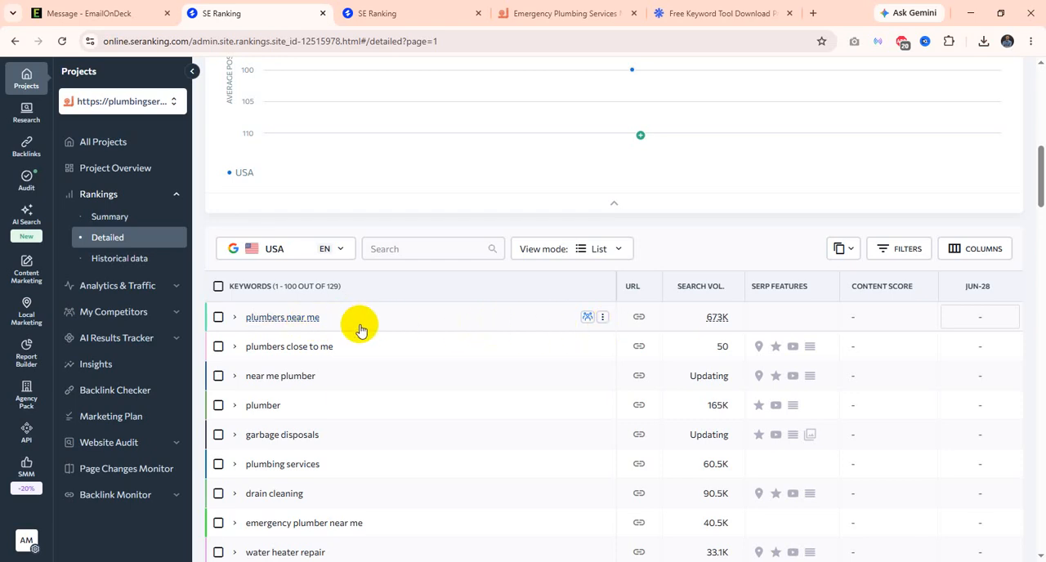
Step: Examine the tracked keywords together with their search volumes in the detailed rankings table
{"action": "scroll", "coordinate": [401, 357], "scroll_direction": "down", "scroll_amount": 2}
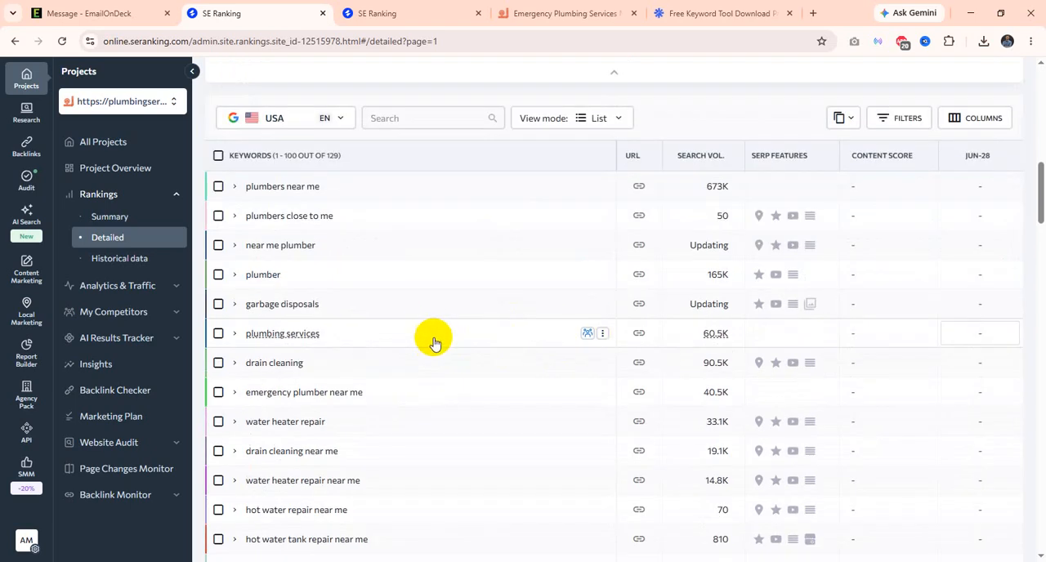
{"action": "scroll", "coordinate": [445, 343], "scroll_direction": "up", "scroll_amount": 2}
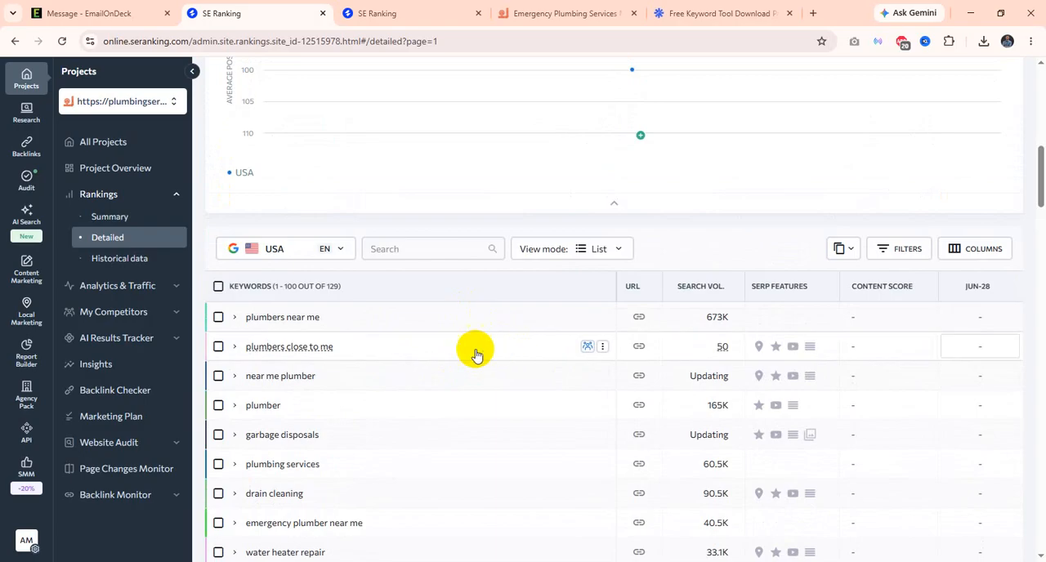
{"action": "scroll", "coordinate": [462, 386], "scroll_direction": "down", "scroll_amount": 2}
{"action": "scroll", "coordinate": [515, 382], "scroll_direction": "up", "scroll_amount": 2}
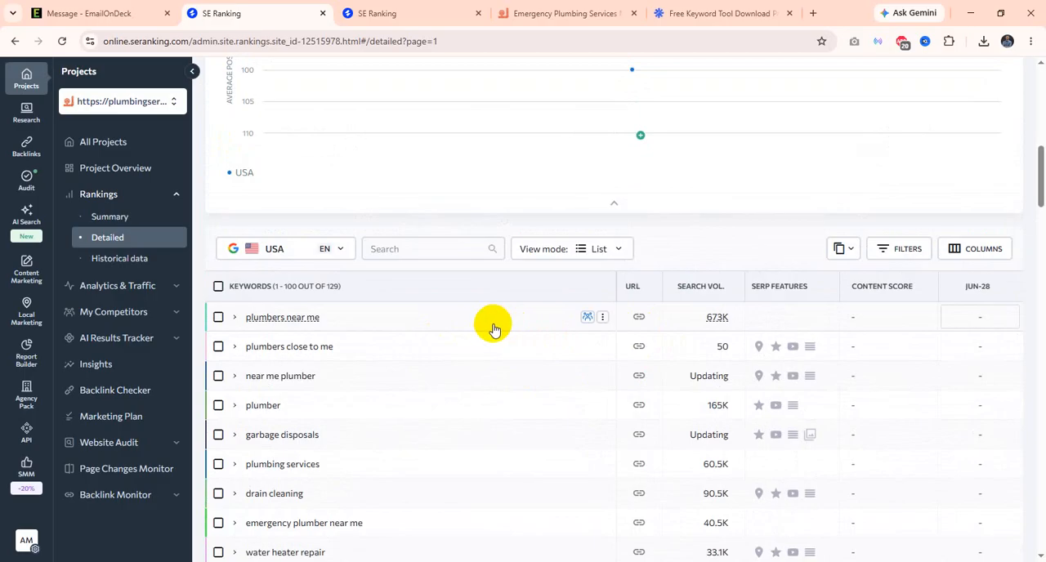
{"action": "scroll", "coordinate": [494, 330], "scroll_direction": "down", "scroll_amount": 2}
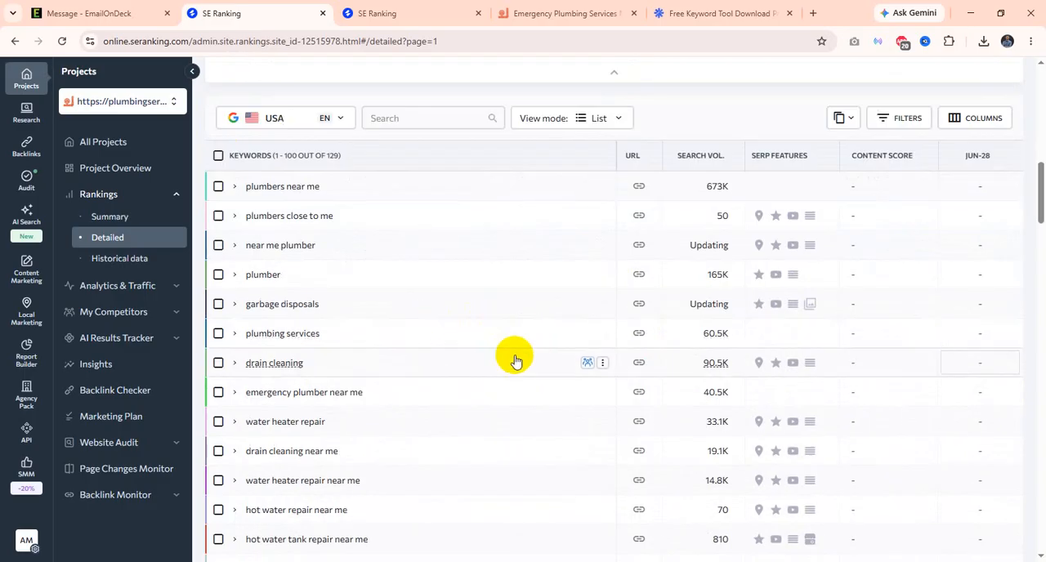
{"action": "scroll", "coordinate": [517, 343], "scroll_direction": "up", "scroll_amount": 2}
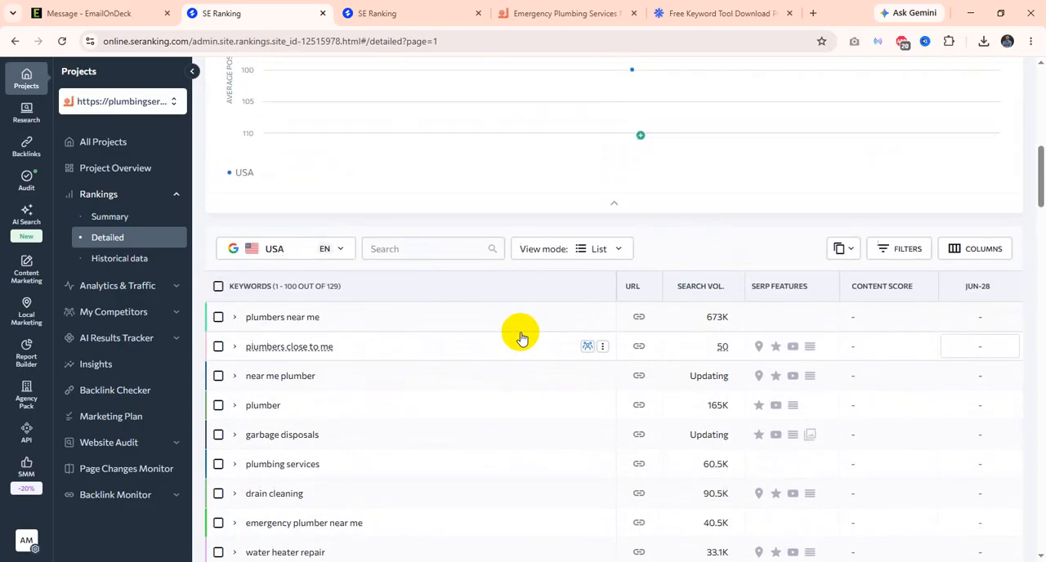
{"action": "scroll", "coordinate": [525, 334], "scroll_direction": "down", "scroll_amount": 1}
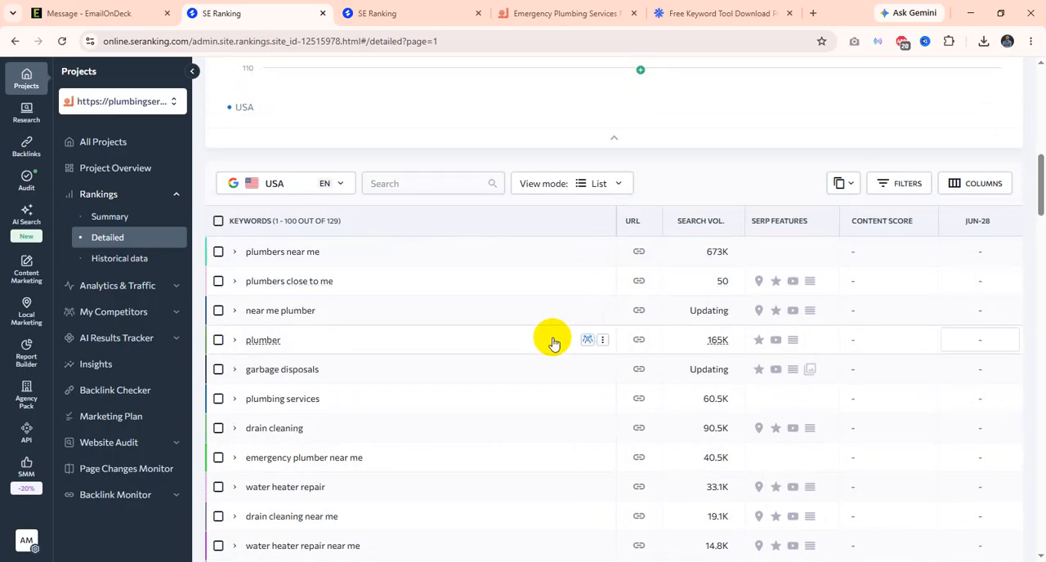
{"action": "scroll", "coordinate": [548, 339], "scroll_direction": "down", "scroll_amount": 2}
{"action": "scroll", "coordinate": [708, 330], "scroll_direction": "up", "scroll_amount": 1}
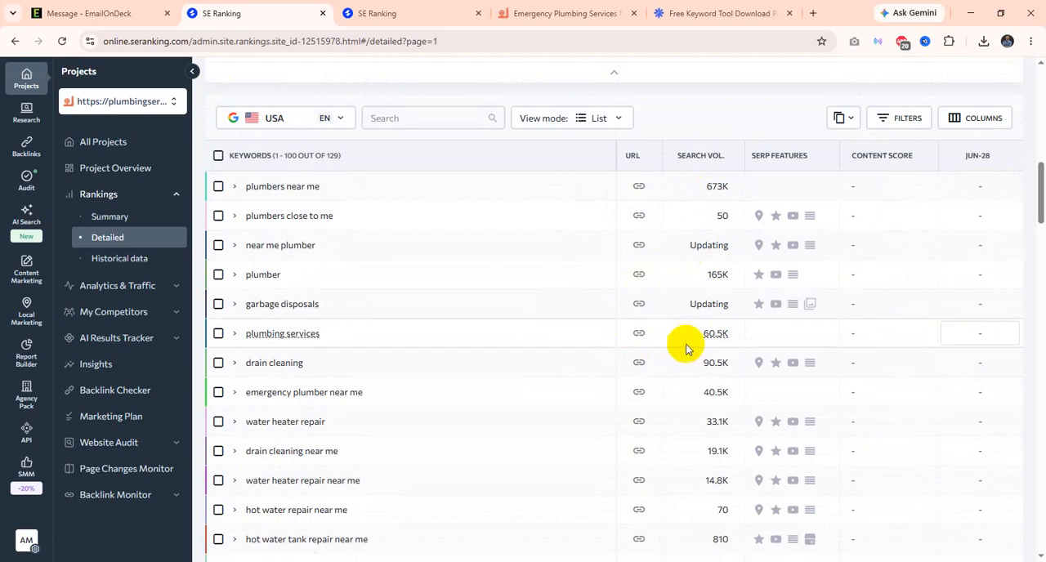
{"action": "scroll", "coordinate": [670, 374], "scroll_direction": "down", "scroll_amount": 2}
{"action": "scroll", "coordinate": [695, 371], "scroll_direction": "down", "scroll_amount": 3}
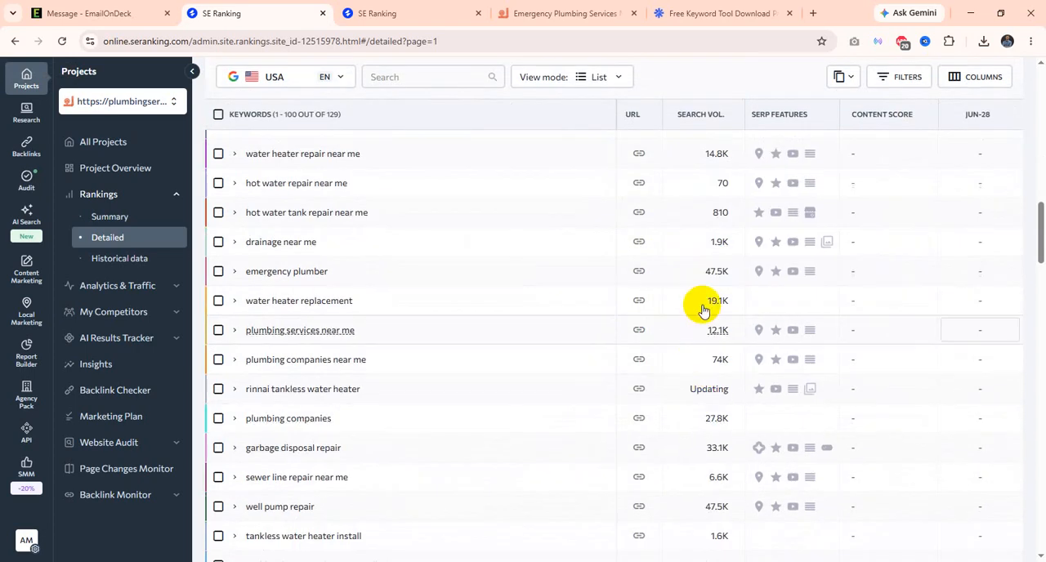
{"action": "scroll", "coordinate": [695, 393], "scroll_direction": "down", "scroll_amount": 2}
{"action": "scroll", "coordinate": [703, 392], "scroll_direction": "down", "scroll_amount": 3}
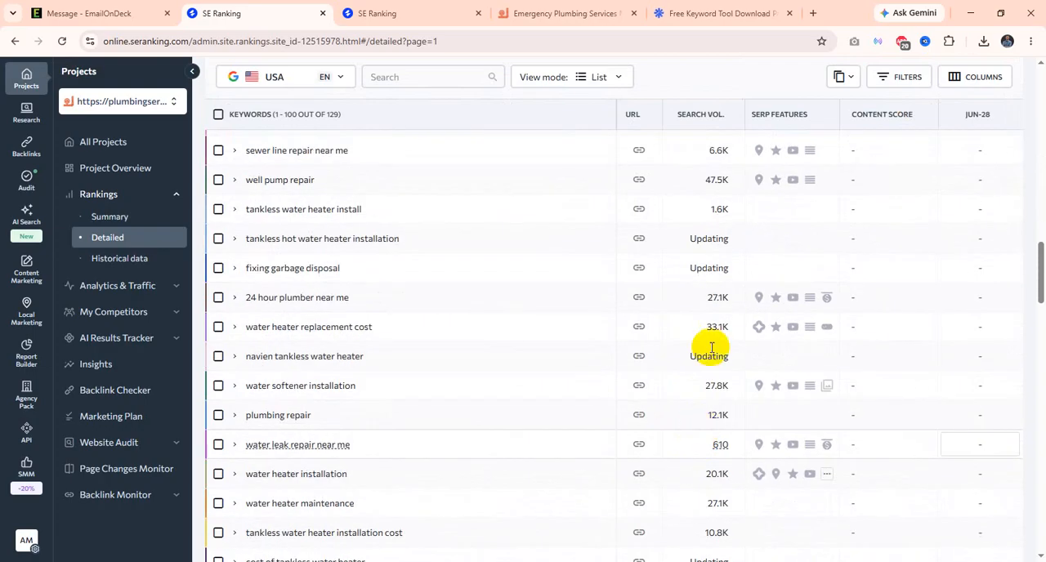
{"action": "scroll", "coordinate": [712, 405], "scroll_direction": "up", "scroll_amount": 10}
{"action": "scroll", "coordinate": [712, 403], "scroll_direction": "up", "scroll_amount": 3}
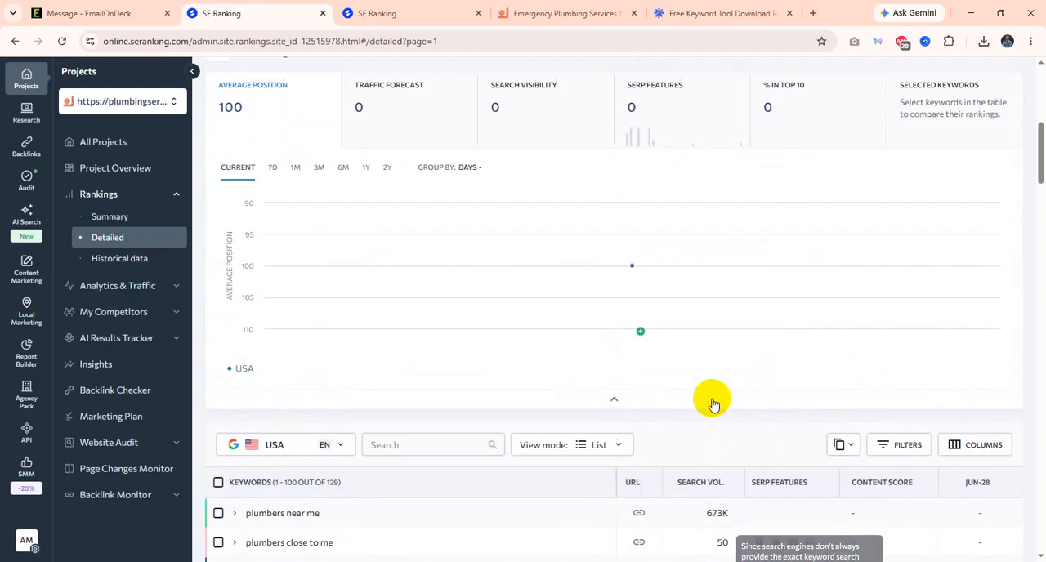
Step: View the table's filter options, then hide the SERP features and Content Score columns from the keyword table
{"action": "scroll", "coordinate": [719, 401], "scroll_direction": "down", "scroll_amount": 3}
{"action": "left_click", "coordinate": [899, 252]}
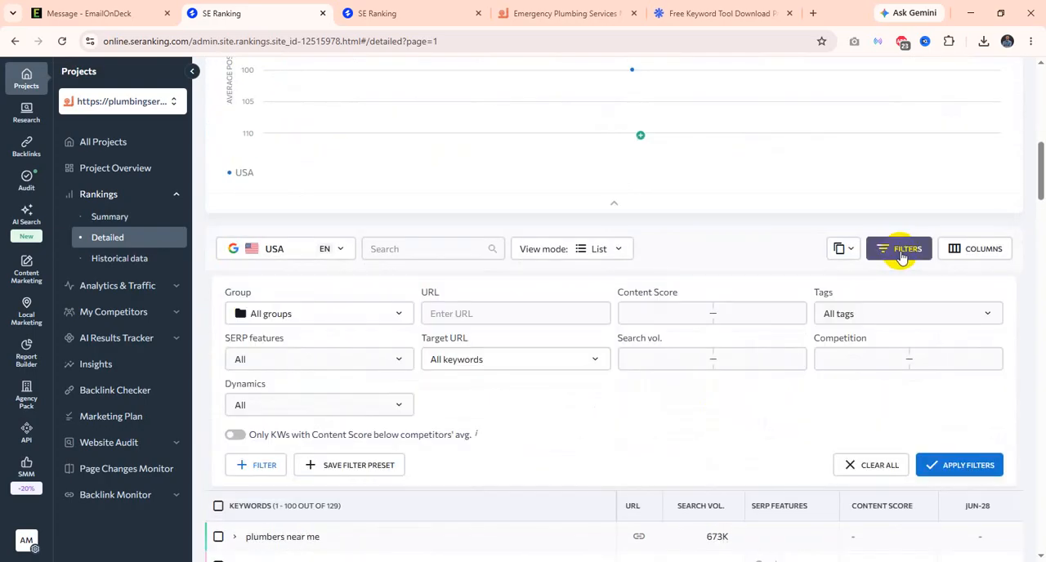
{"action": "left_click", "coordinate": [973, 252]}
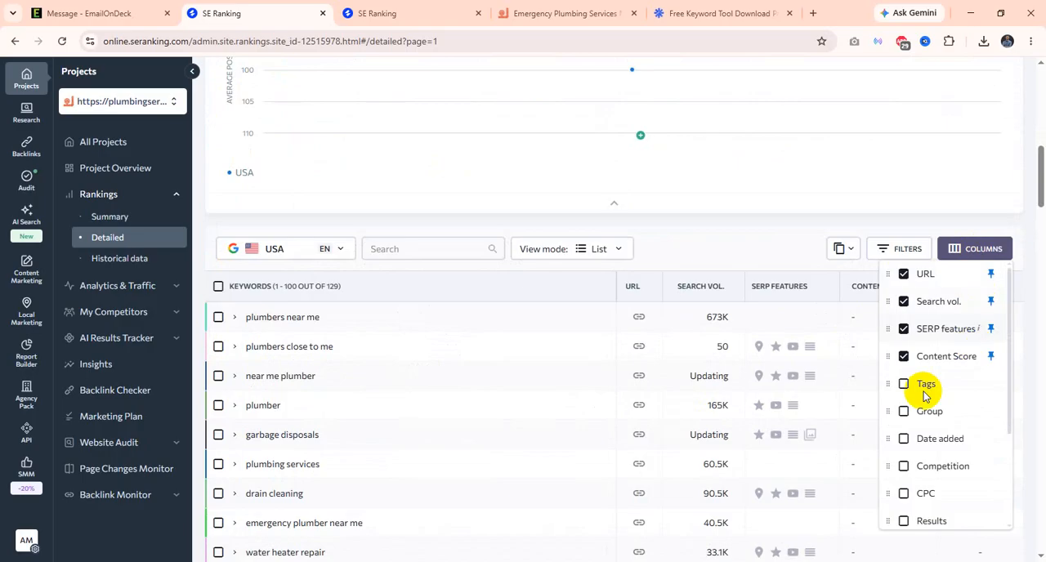
{"action": "scroll", "coordinate": [932, 446], "scroll_direction": "down", "scroll_amount": 1}
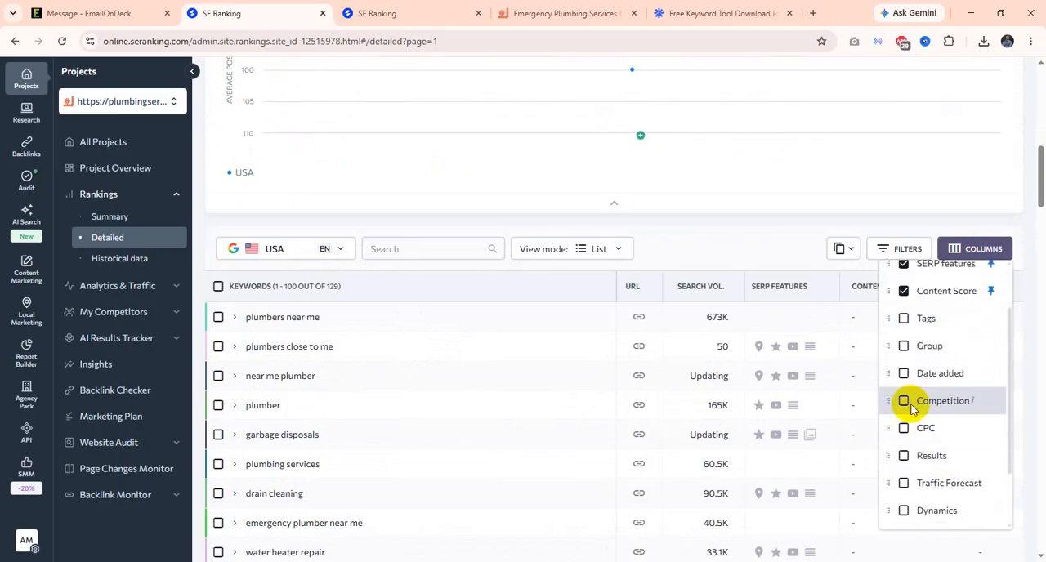
{"action": "scroll", "coordinate": [907, 409], "scroll_direction": "up", "scroll_amount": 1}
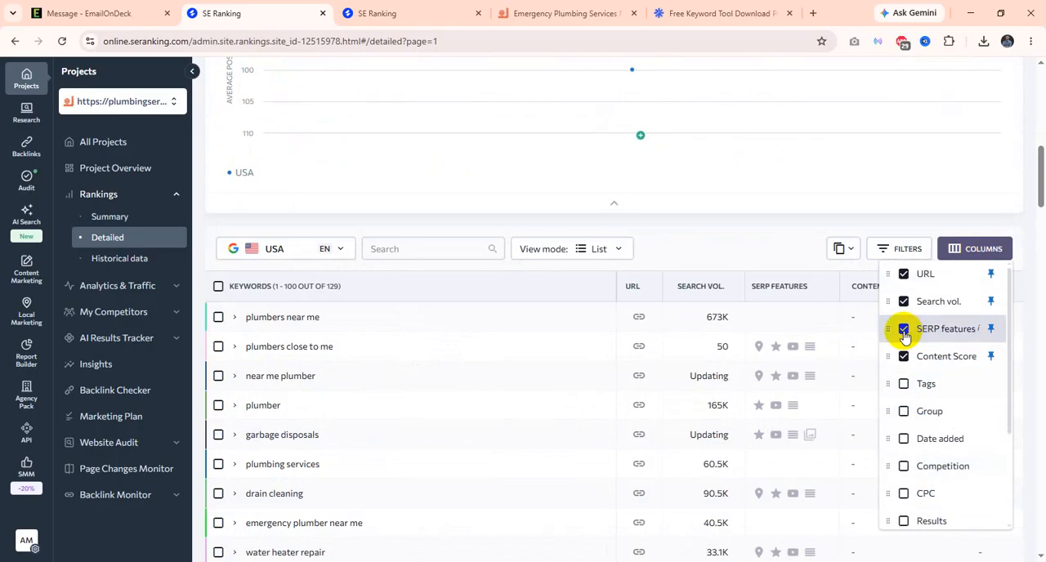
{"action": "left_click", "coordinate": [904, 330]}
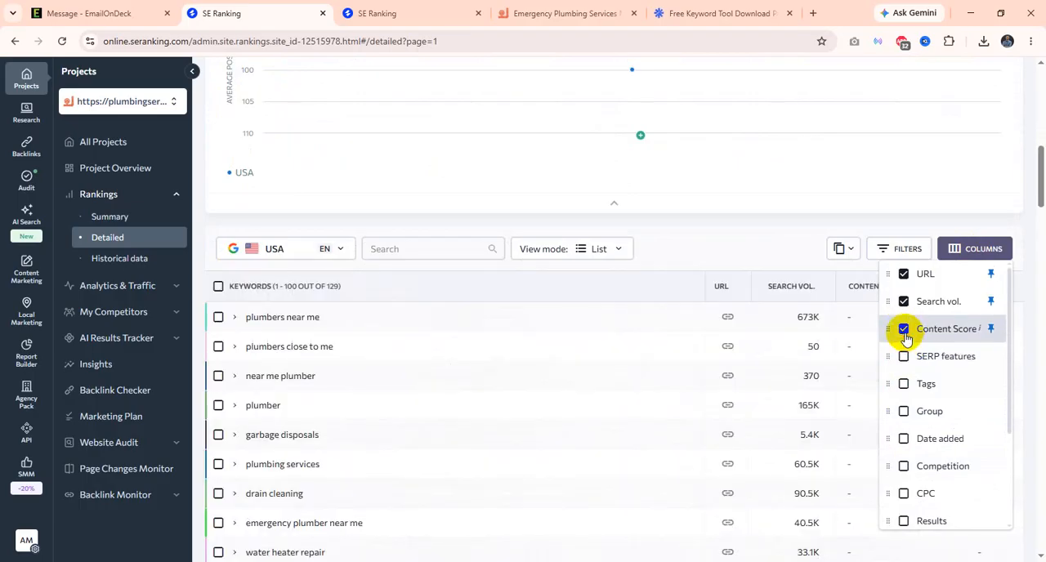
{"action": "left_click", "coordinate": [904, 331]}
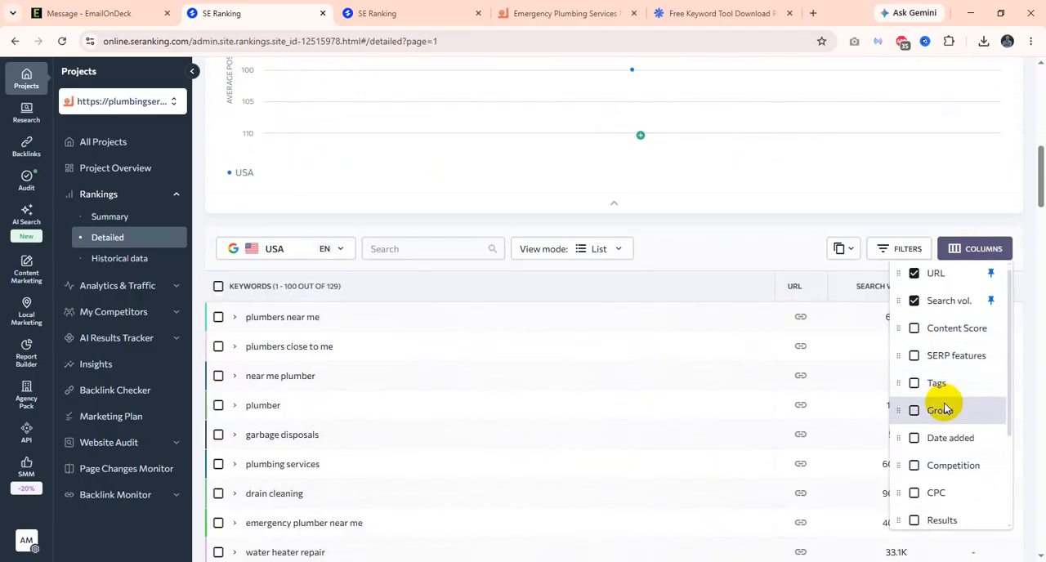
Step: Show the CPC, Results and Competition columns in the keyword table and close the column list
{"action": "scroll", "coordinate": [940, 404], "scroll_direction": "down", "scroll_amount": 2}
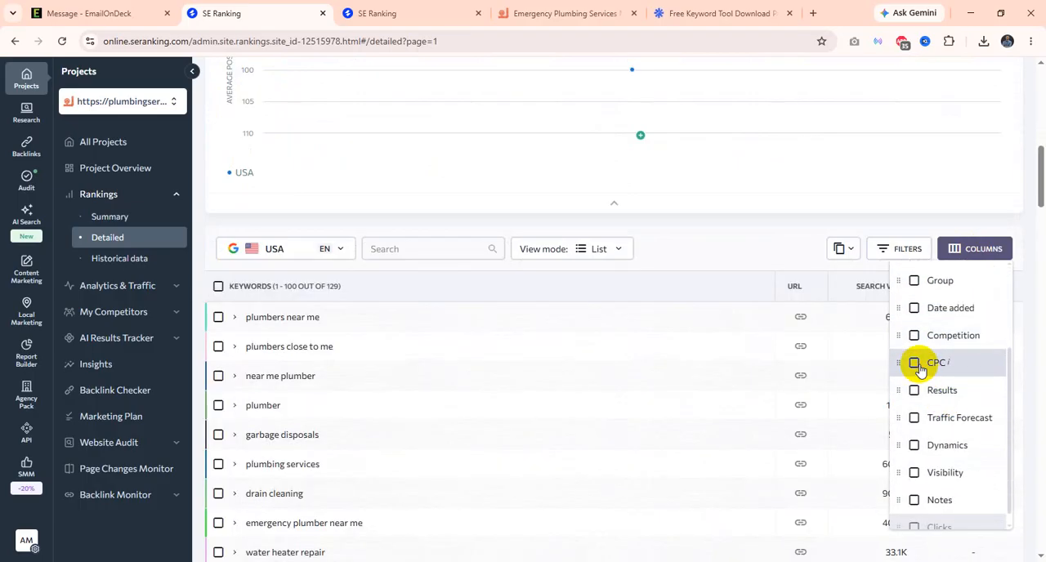
{"action": "left_click", "coordinate": [915, 364]}
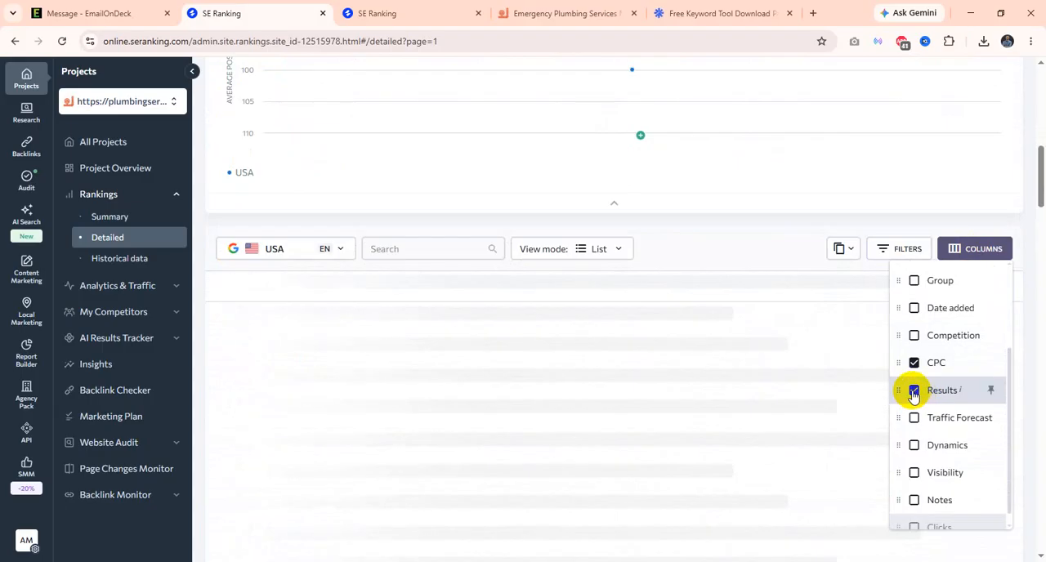
{"action": "left_click", "coordinate": [914, 336]}
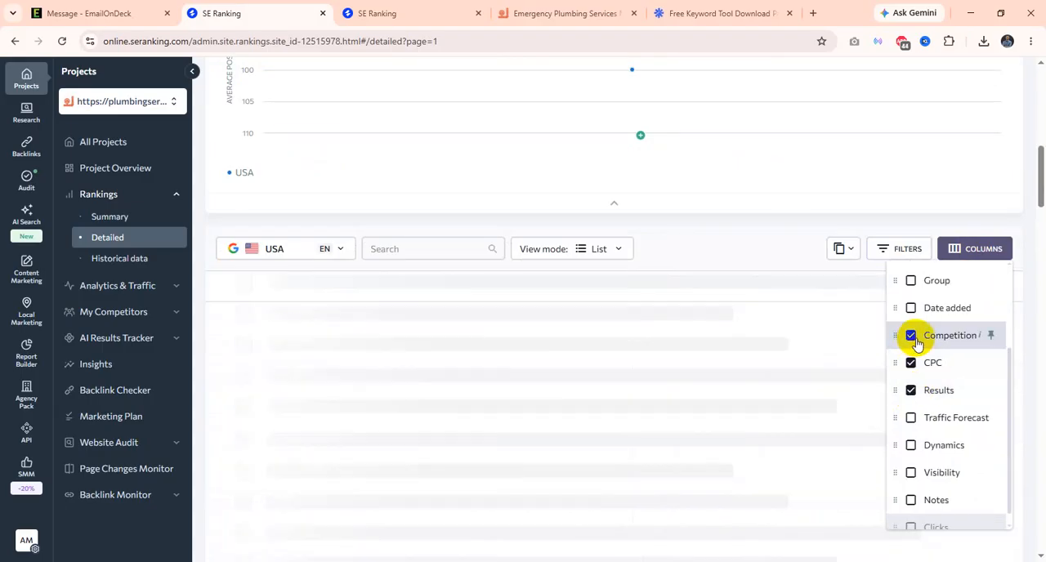
{"action": "left_click", "coordinate": [730, 250]}
Step: Compare the Competition values of the plumbing keywords across the table
{"action": "scroll", "coordinate": [654, 294], "scroll_direction": "down", "scroll_amount": 2}
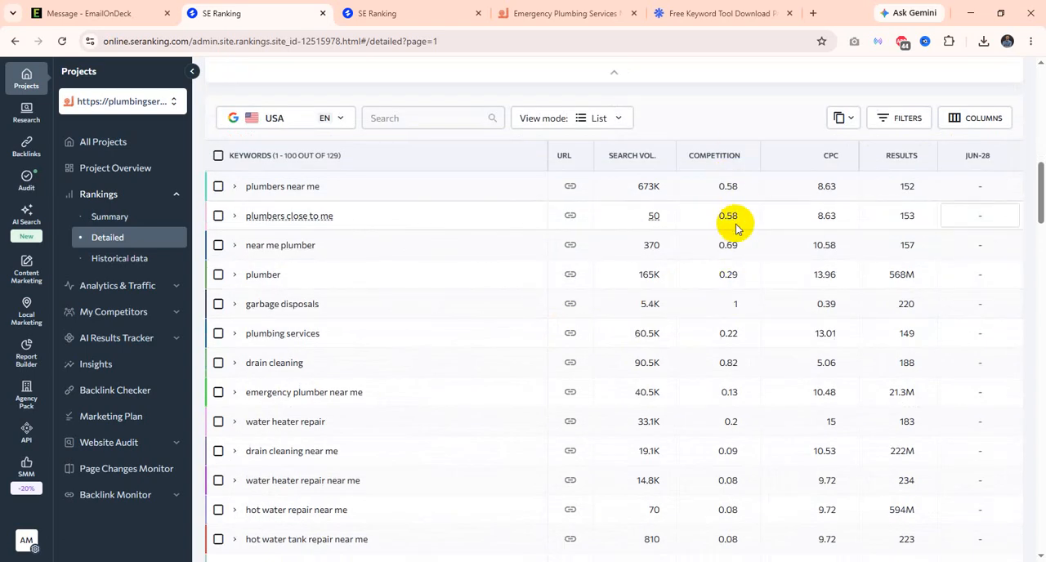
{"action": "scroll", "coordinate": [730, 284], "scroll_direction": "down", "scroll_amount": 1}
{"action": "scroll", "coordinate": [730, 284], "scroll_direction": "down", "scroll_amount": 3}
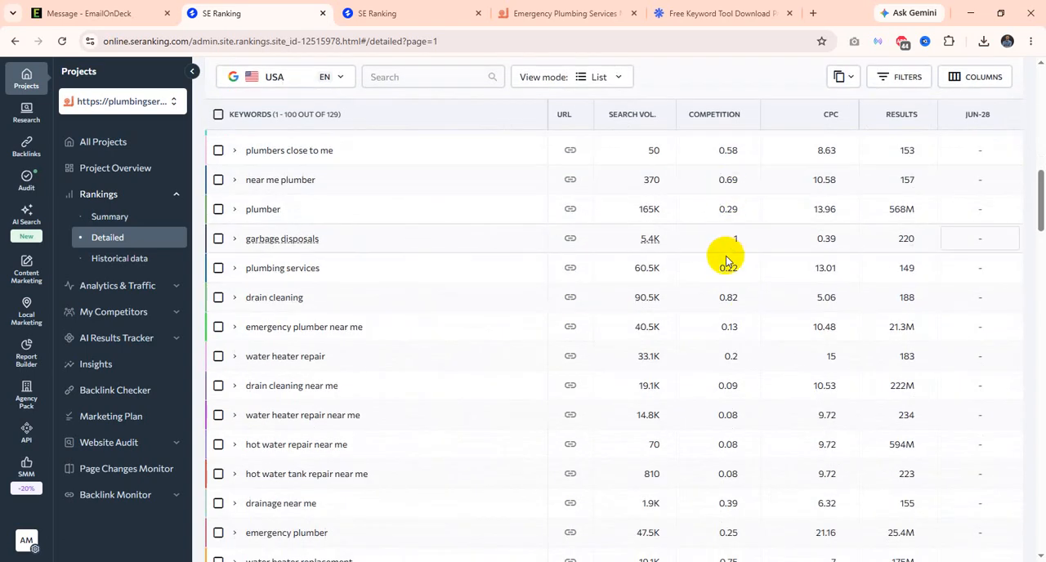
{"action": "scroll", "coordinate": [730, 327], "scroll_direction": "up", "scroll_amount": 5}
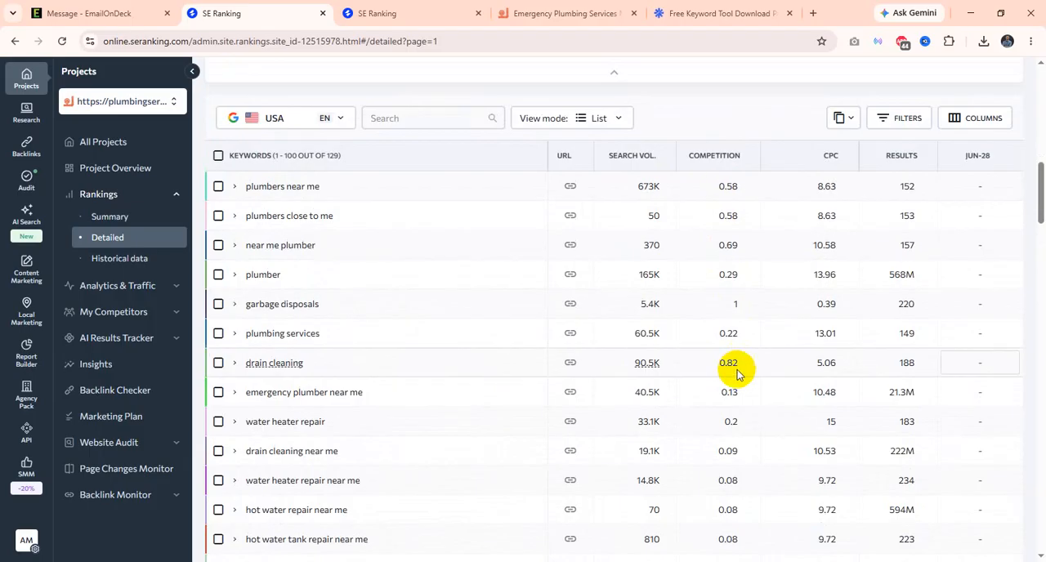
{"action": "scroll", "coordinate": [731, 240], "scroll_direction": "down", "scroll_amount": 3}
{"action": "scroll", "coordinate": [730, 374], "scroll_direction": "down", "scroll_amount": 3}
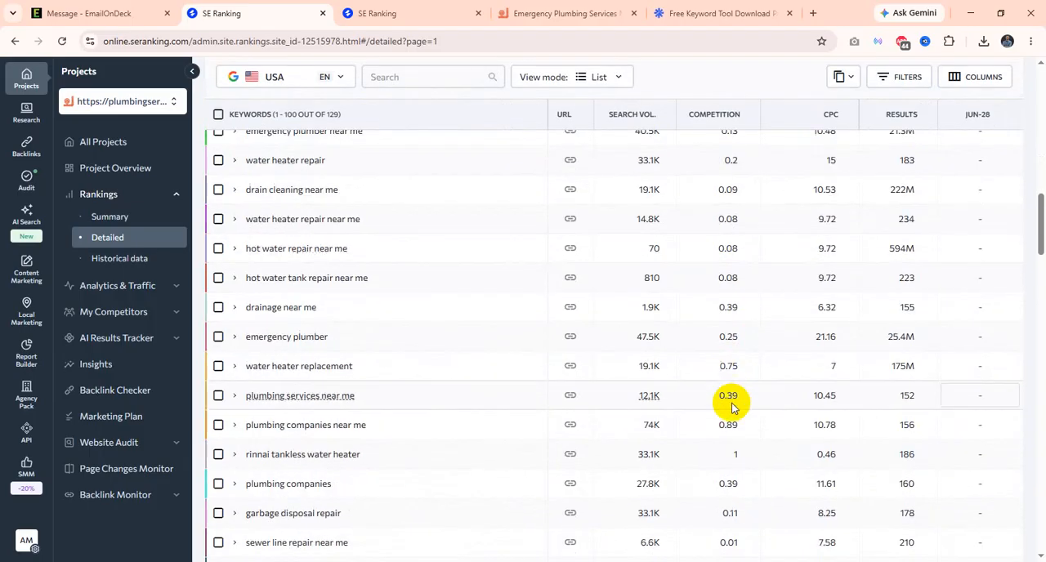
{"action": "scroll", "coordinate": [736, 397], "scroll_direction": "up", "scroll_amount": 5}
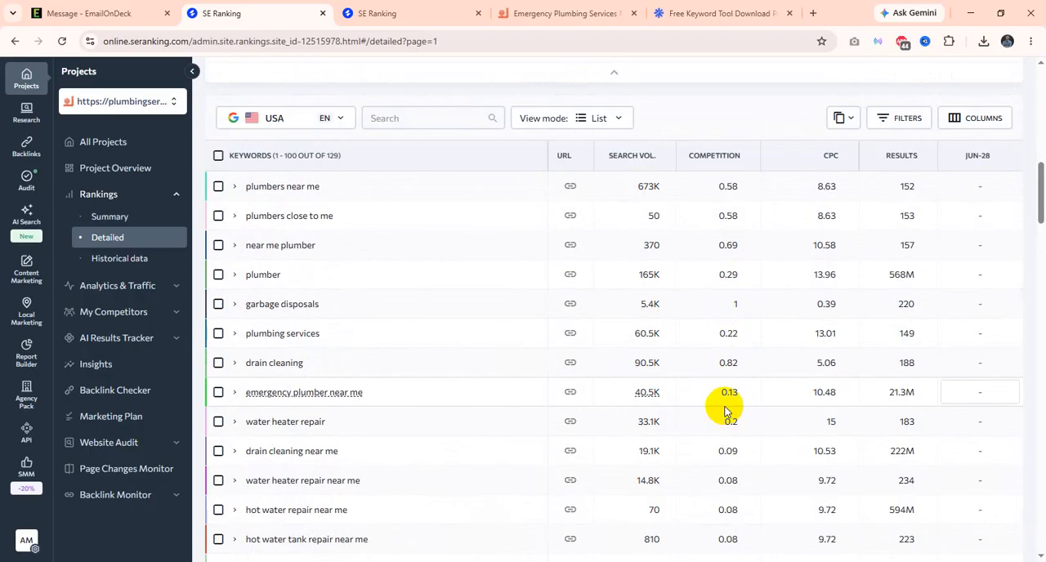
{"action": "scroll", "coordinate": [725, 412], "scroll_direction": "up", "scroll_amount": 1}
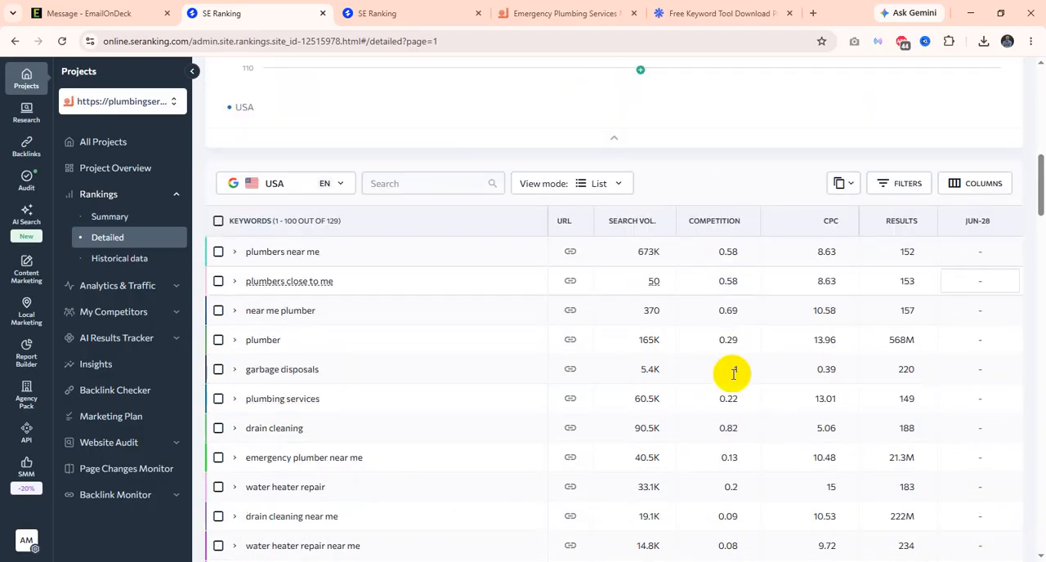
{"action": "scroll", "coordinate": [727, 384], "scroll_direction": "down", "scroll_amount": 2}
{"action": "scroll", "coordinate": [717, 437], "scroll_direction": "down", "scroll_amount": 2}
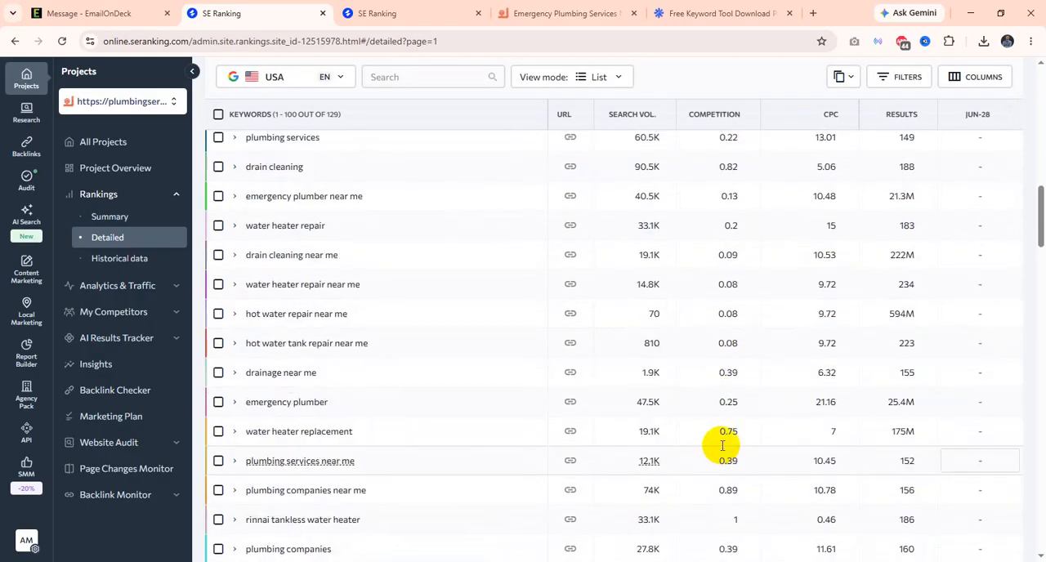
Step: Check the CPC and Results values for the first keywords in the table
{"action": "scroll", "coordinate": [719, 450], "scroll_direction": "up", "scroll_amount": 4}
{"action": "scroll", "coordinate": [721, 448], "scroll_direction": "up", "scroll_amount": 1}
{"action": "scroll", "coordinate": [799, 332], "scroll_direction": "down", "scroll_amount": 1}
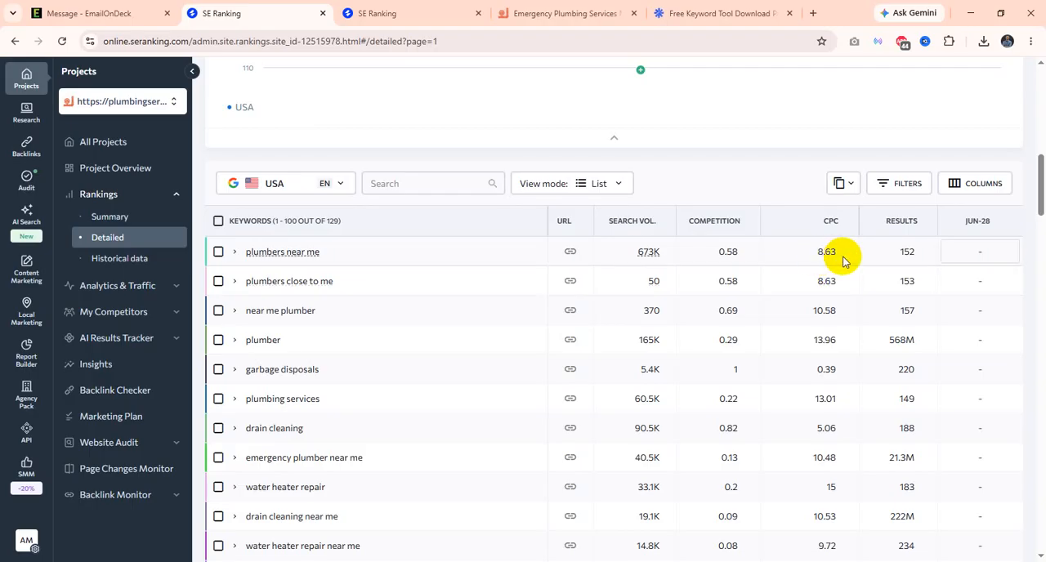
{"action": "scroll", "coordinate": [837, 260], "scroll_direction": "down", "scroll_amount": 3}
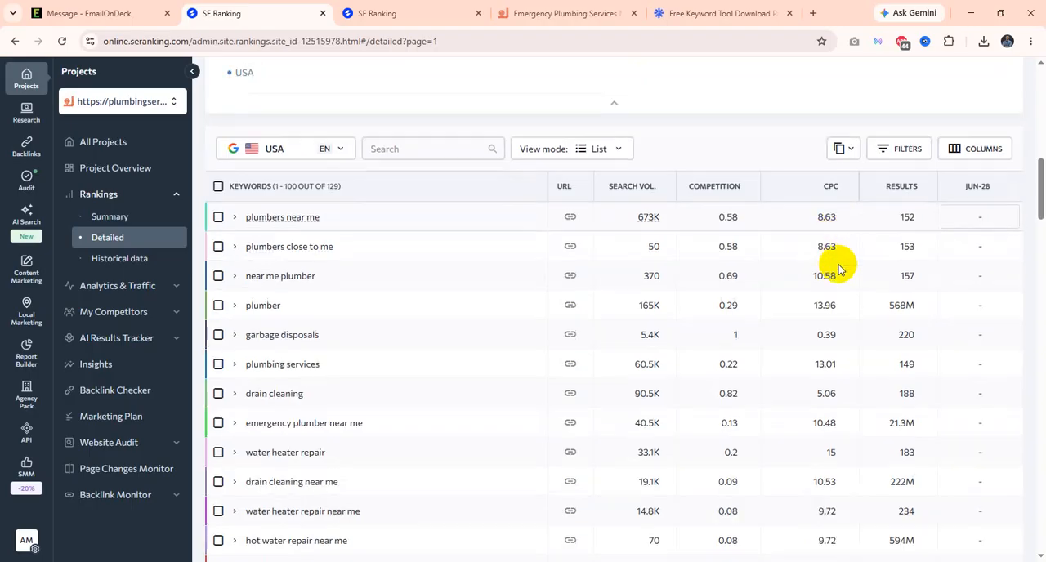
{"action": "scroll", "coordinate": [820, 391], "scroll_direction": "up", "scroll_amount": 4}
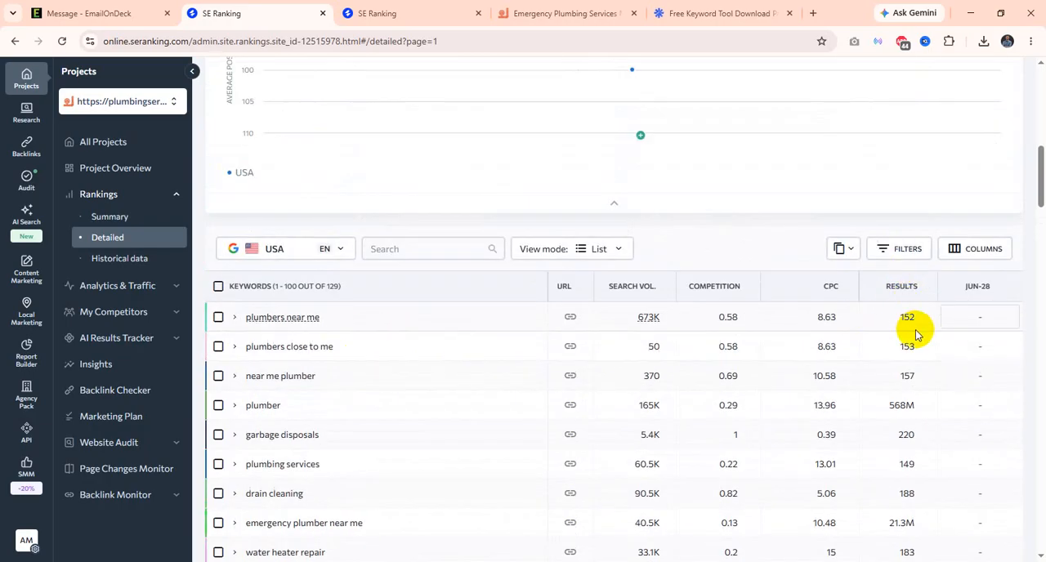
{"action": "scroll", "coordinate": [491, 310], "scroll_direction": "down", "scroll_amount": 1}
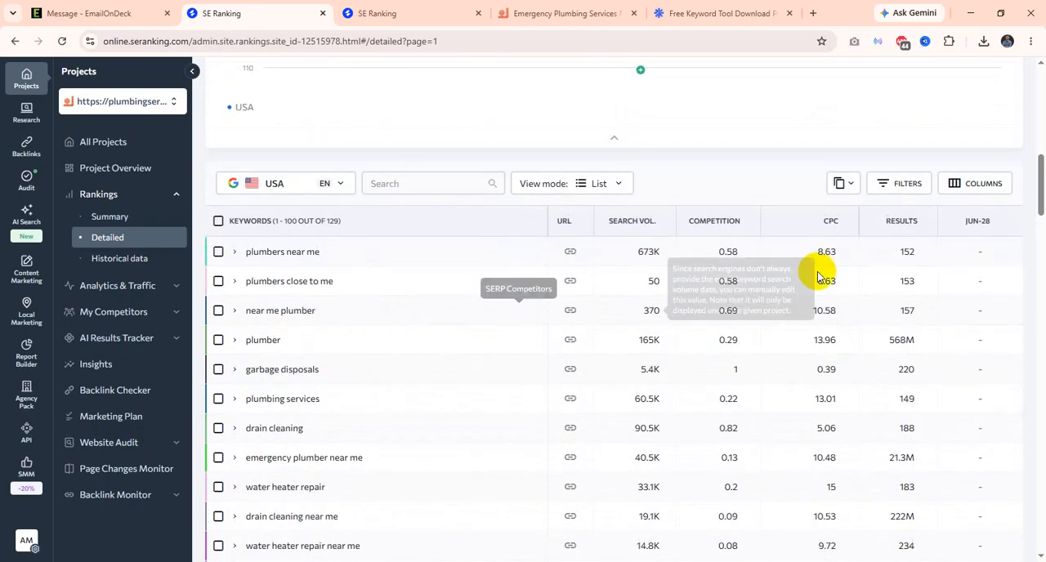
Step: Examine the Results and CPC values of the plumbing keywords further down the table, then return to the ranking overview
{"action": "scroll", "coordinate": [845, 350], "scroll_direction": "down", "scroll_amount": 1}
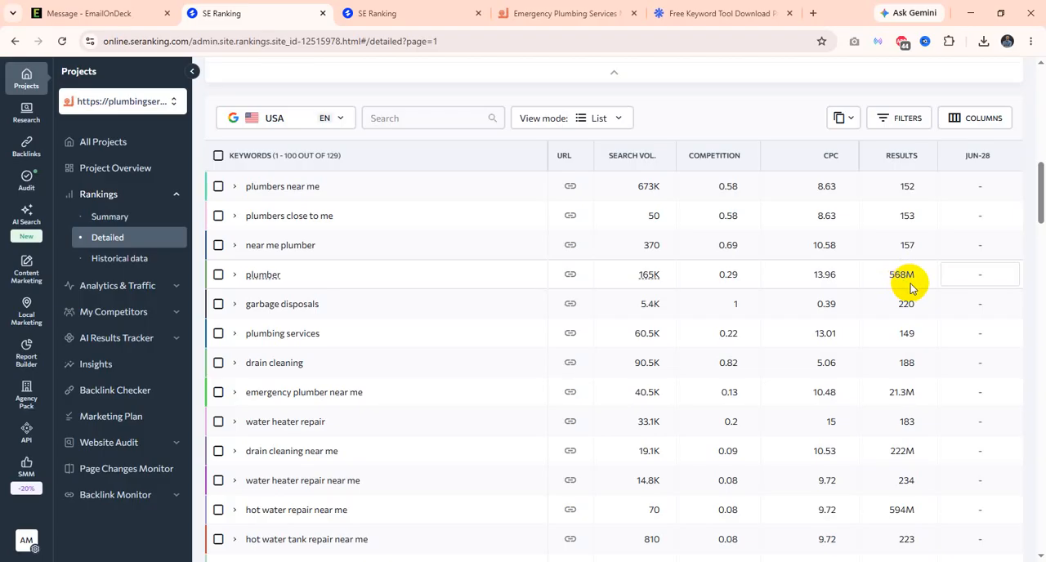
{"action": "scroll", "coordinate": [883, 345], "scroll_direction": "down", "scroll_amount": 1}
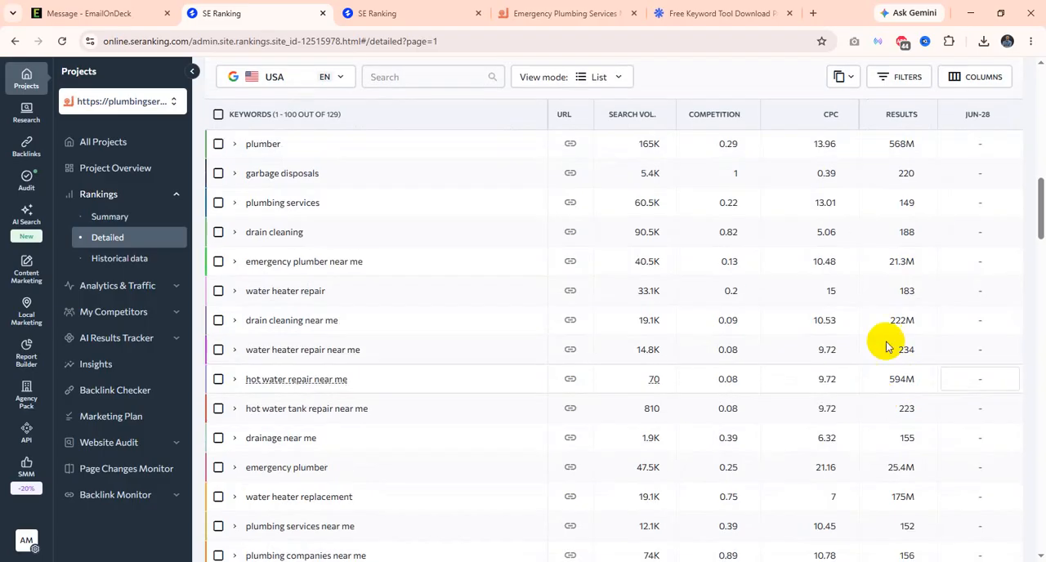
{"action": "scroll", "coordinate": [888, 387], "scroll_direction": "up", "scroll_amount": 2}
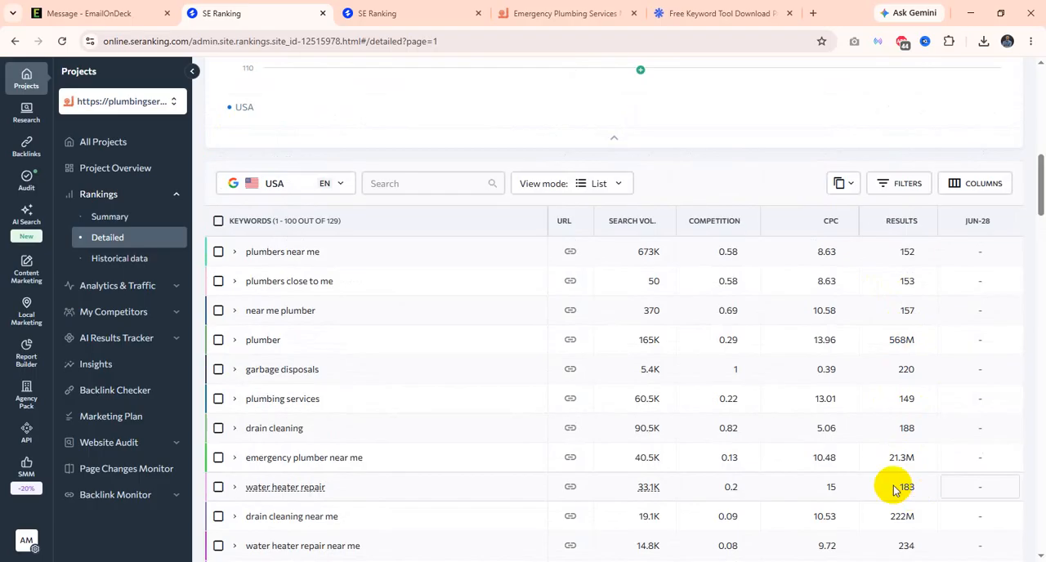
{"action": "scroll", "coordinate": [490, 434], "scroll_direction": "up", "scroll_amount": 3}
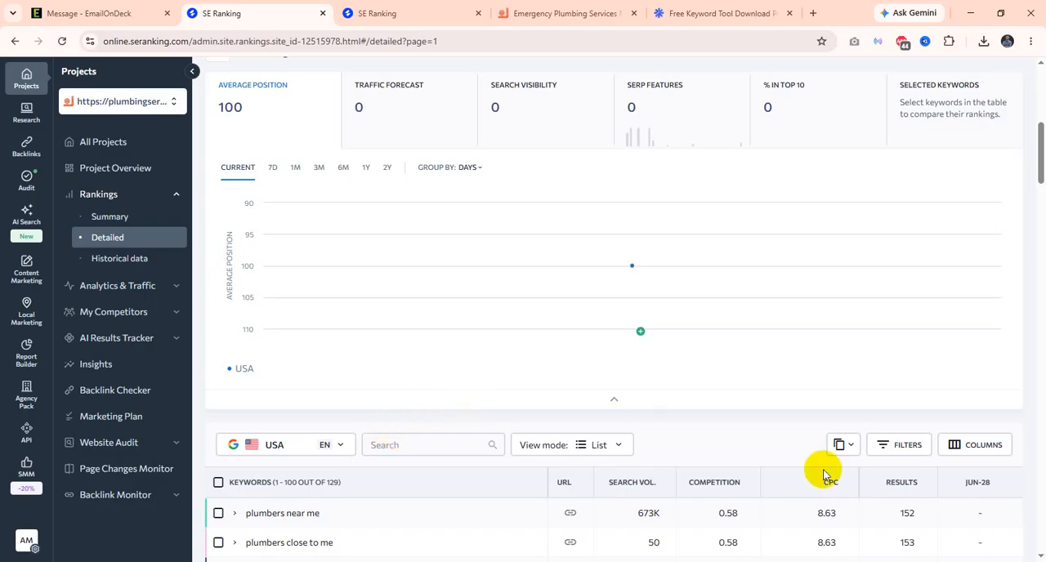
{"action": "scroll", "coordinate": [817, 458], "scroll_direction": "down", "scroll_amount": 2}
{"action": "scroll", "coordinate": [654, 409], "scroll_direction": "up", "scroll_amount": 10}
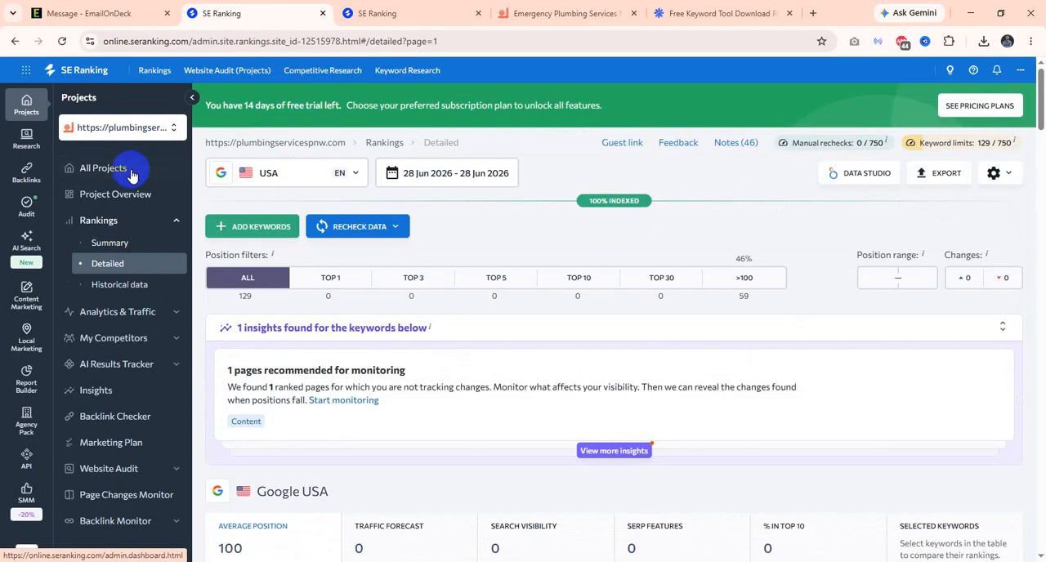
Step: Go to the overview of all projects and open the general information form for creating a new project
{"action": "left_click", "coordinate": [131, 175]}
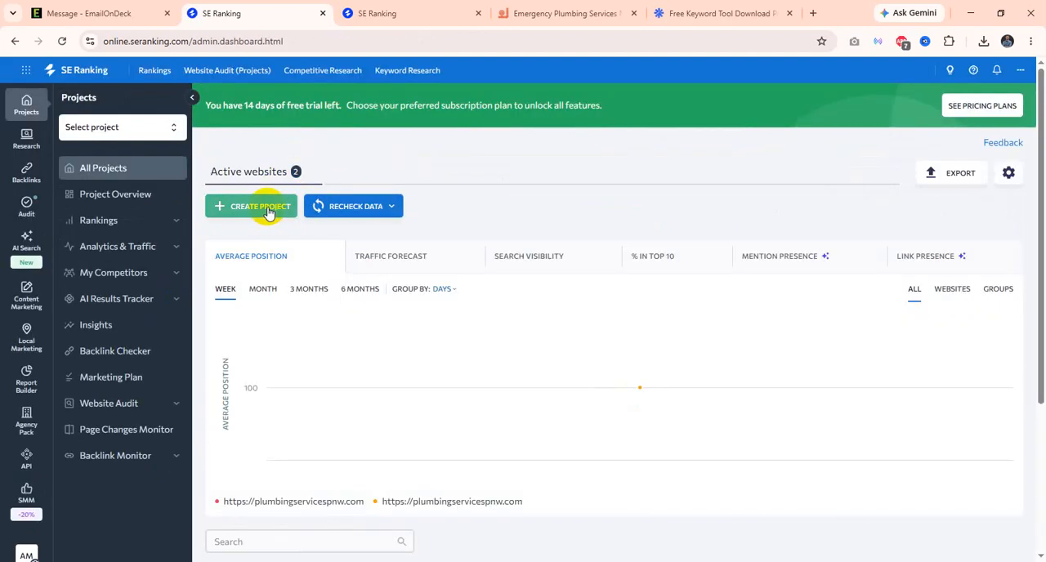
{"action": "left_click", "coordinate": [268, 210]}
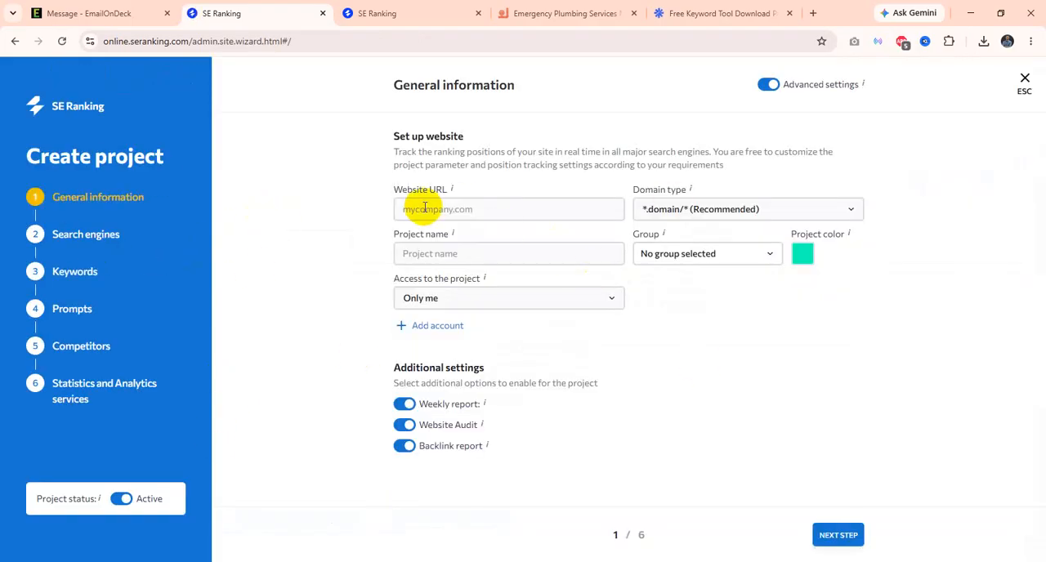
{"action": "left_click", "coordinate": [462, 209]}
{"action": "left_click", "coordinate": [675, 315]}
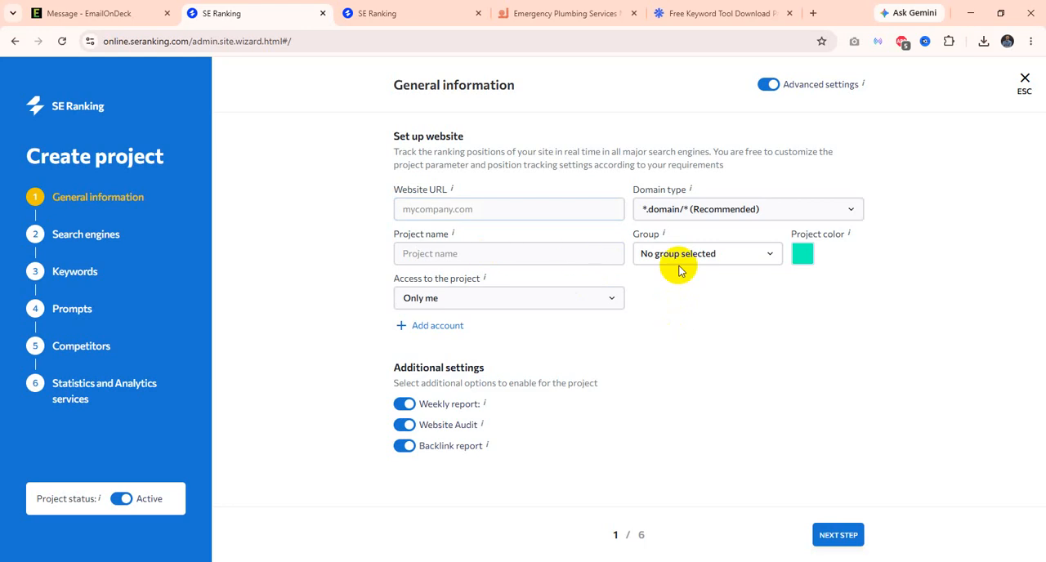